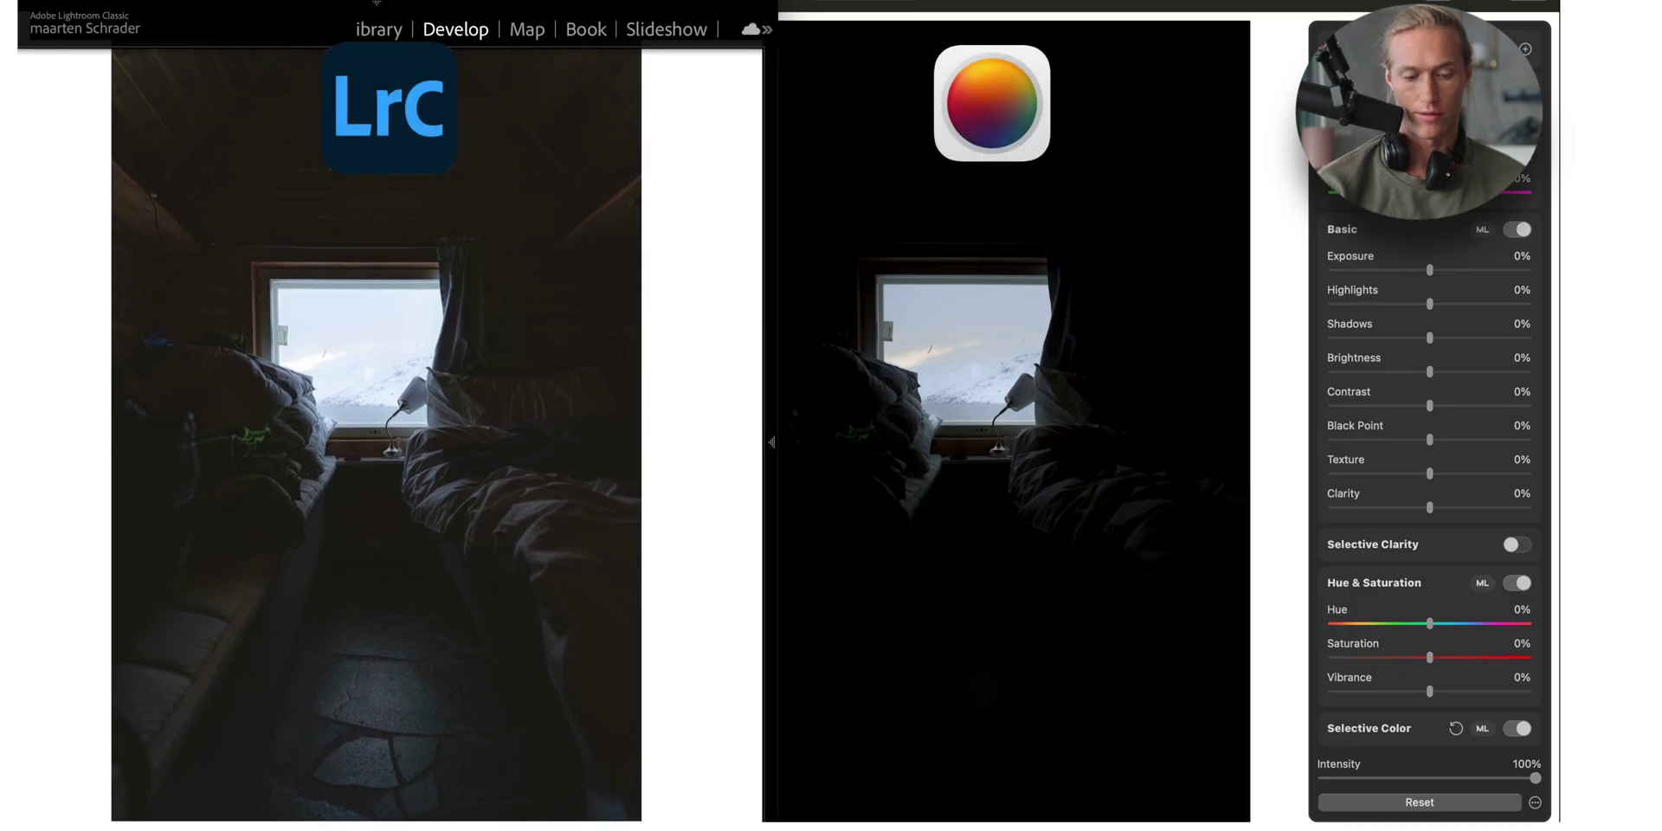
- Raise Exposure to its maximum and pull Highlights down to -100%
left_click_drag(793, 441, 668, 442)
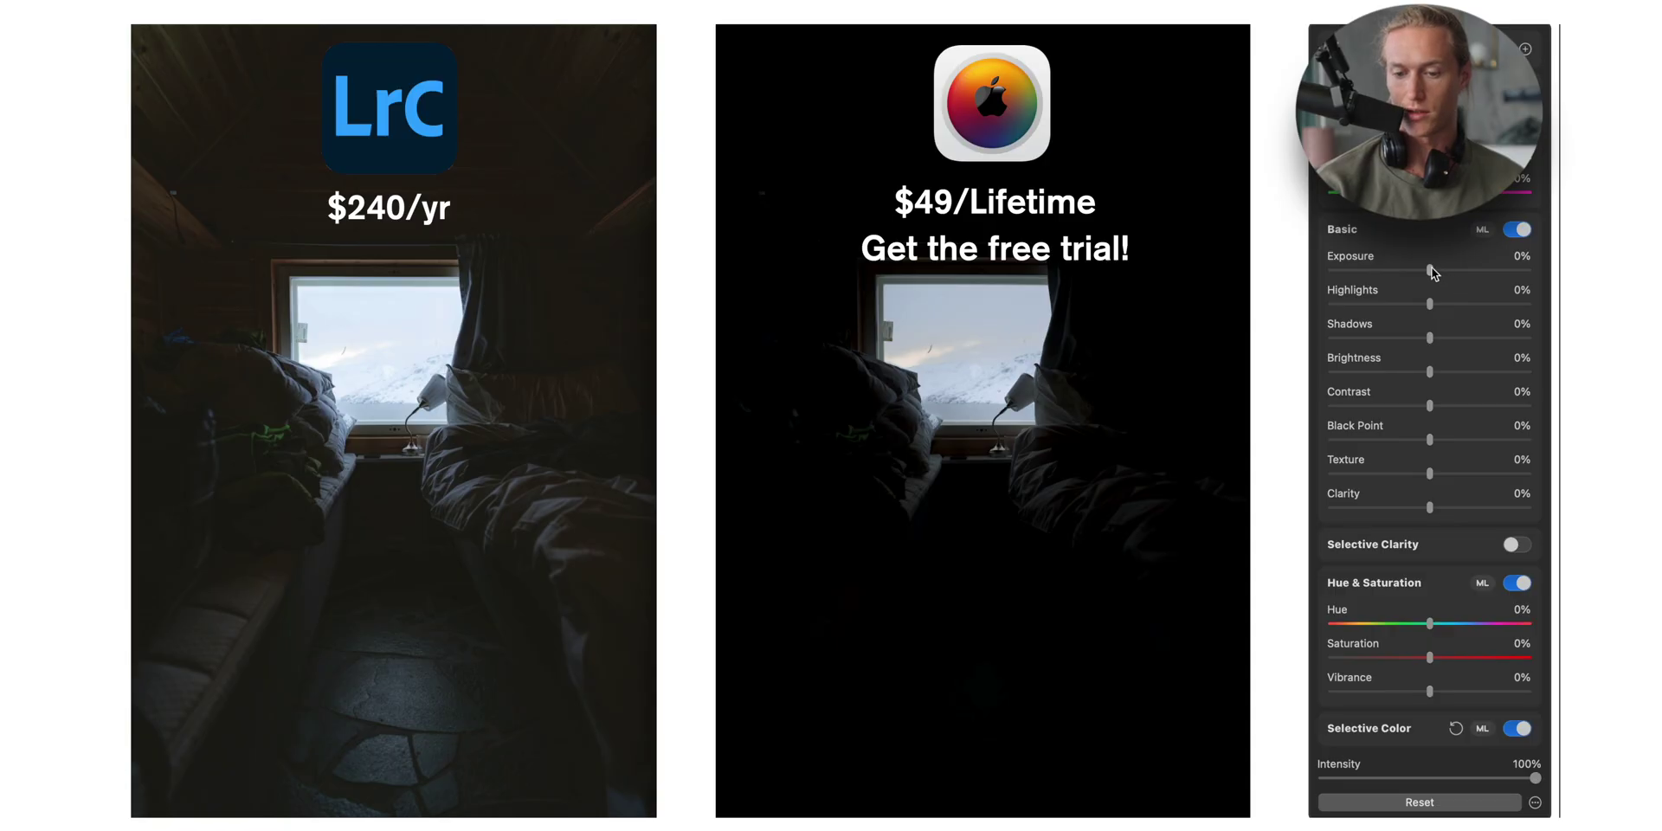
left_click_drag(1441, 270, 1531, 270)
scroll(1385, 369, "down", 5)
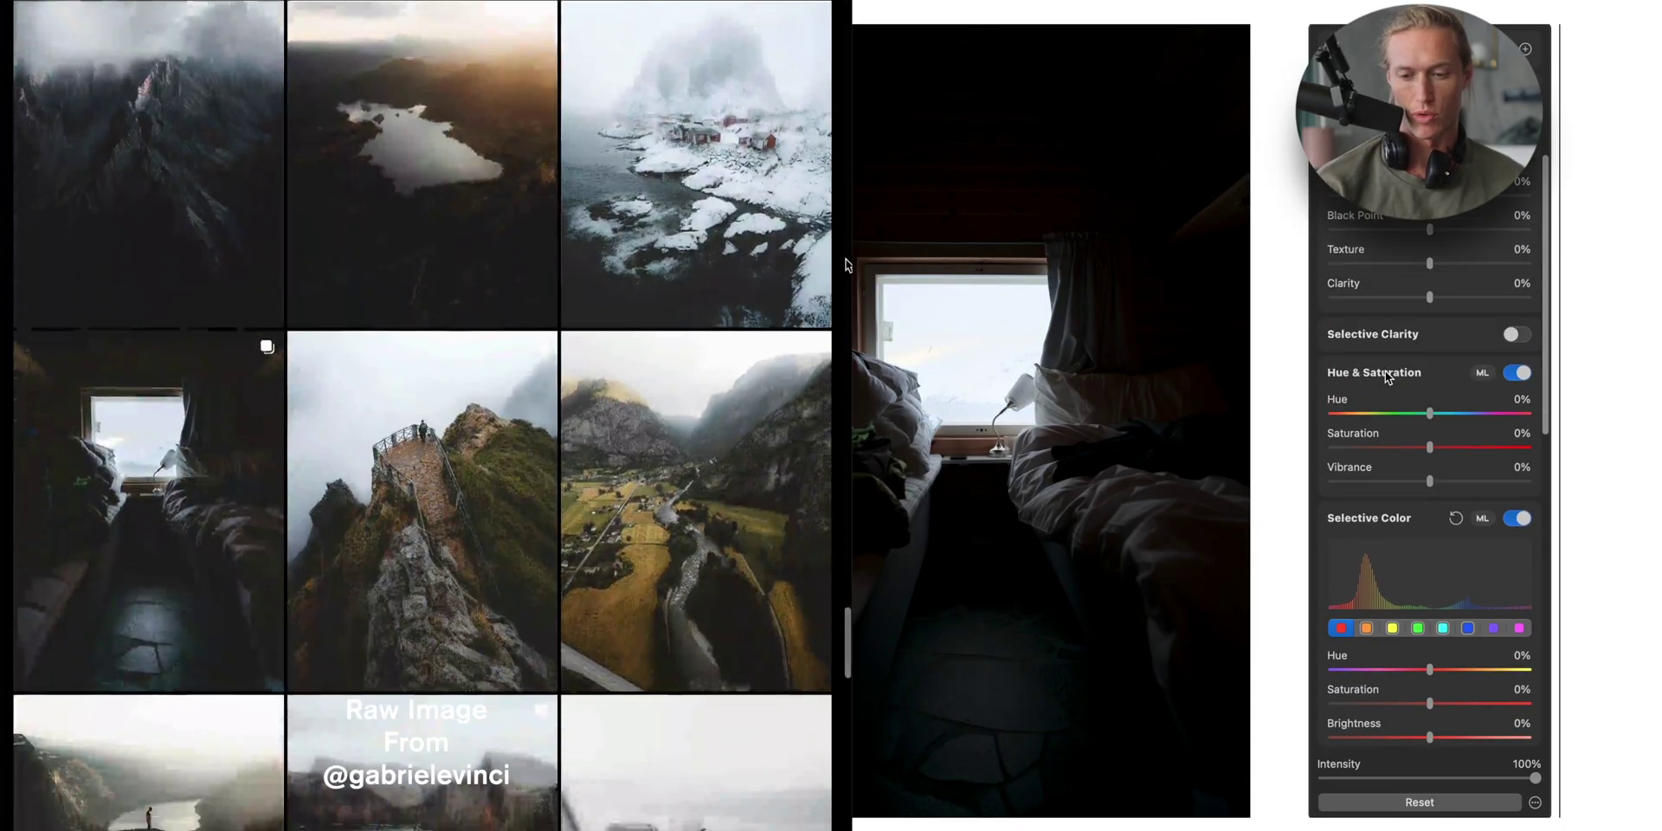
scroll(1386, 373, "up", 5)
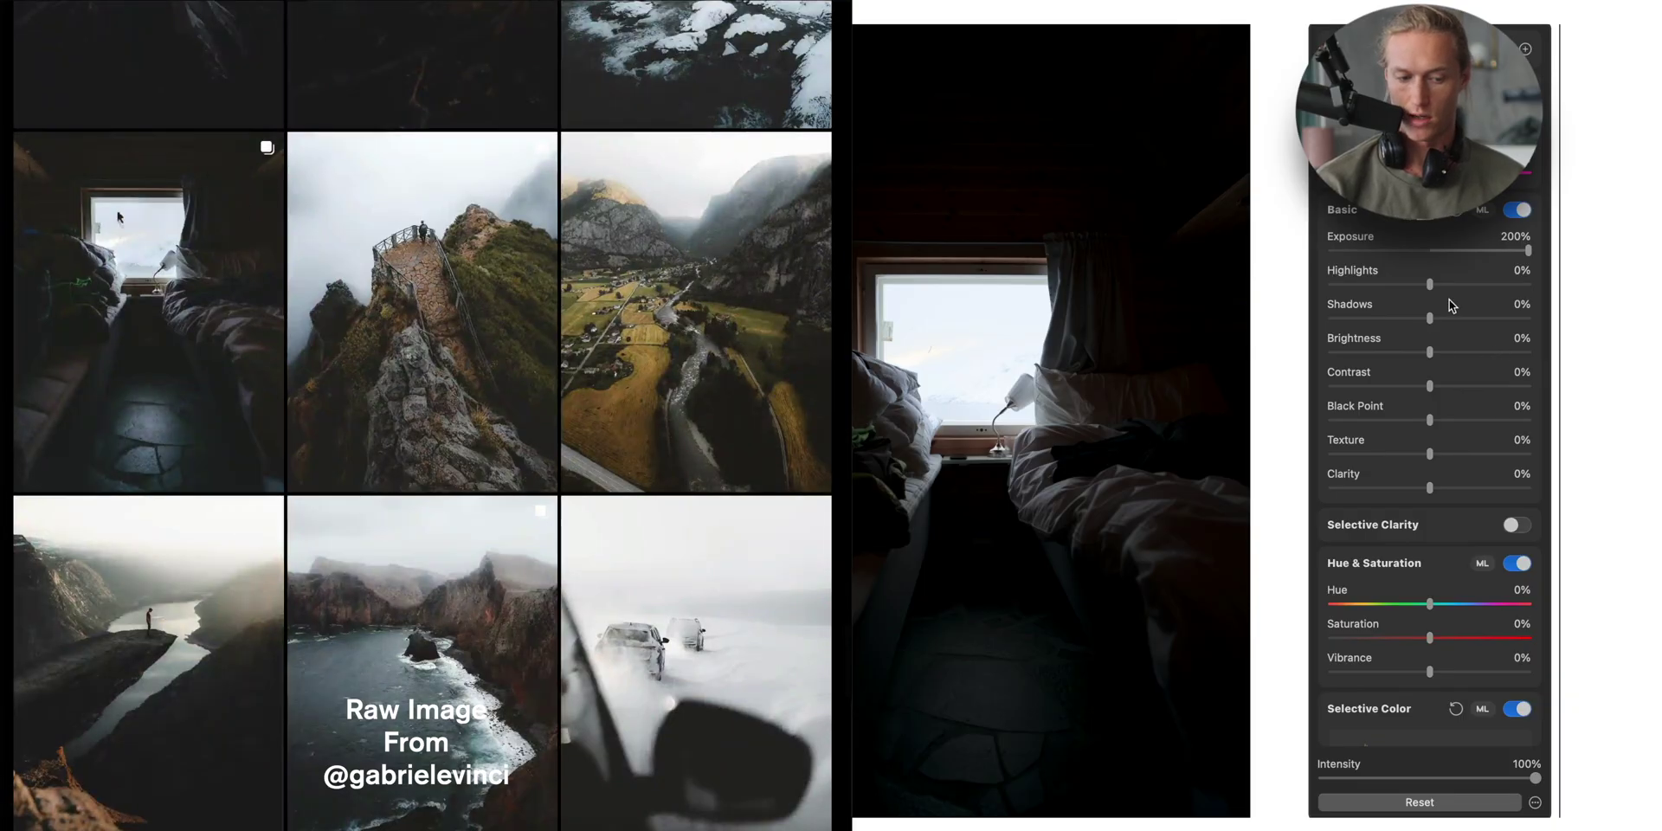
left_click_drag(1429, 284, 1351, 284)
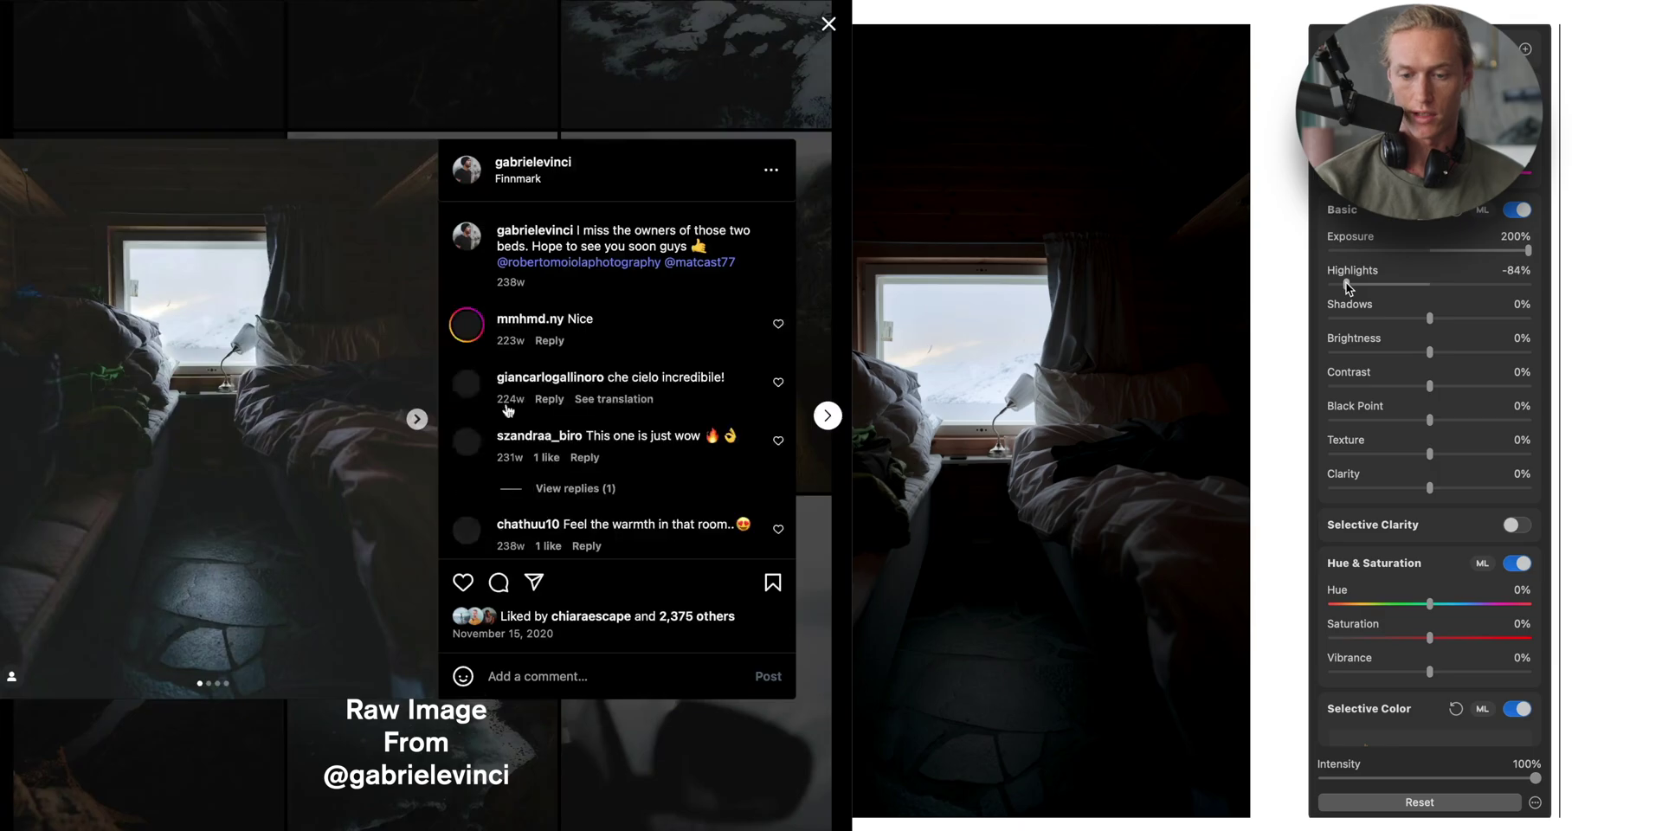
mouse_move(1348, 283)
left_mouse_down()
mouse_move(1455, 284)
mouse_move(1318, 305)
mouse_move(1341, 284)
left_mouse_up()
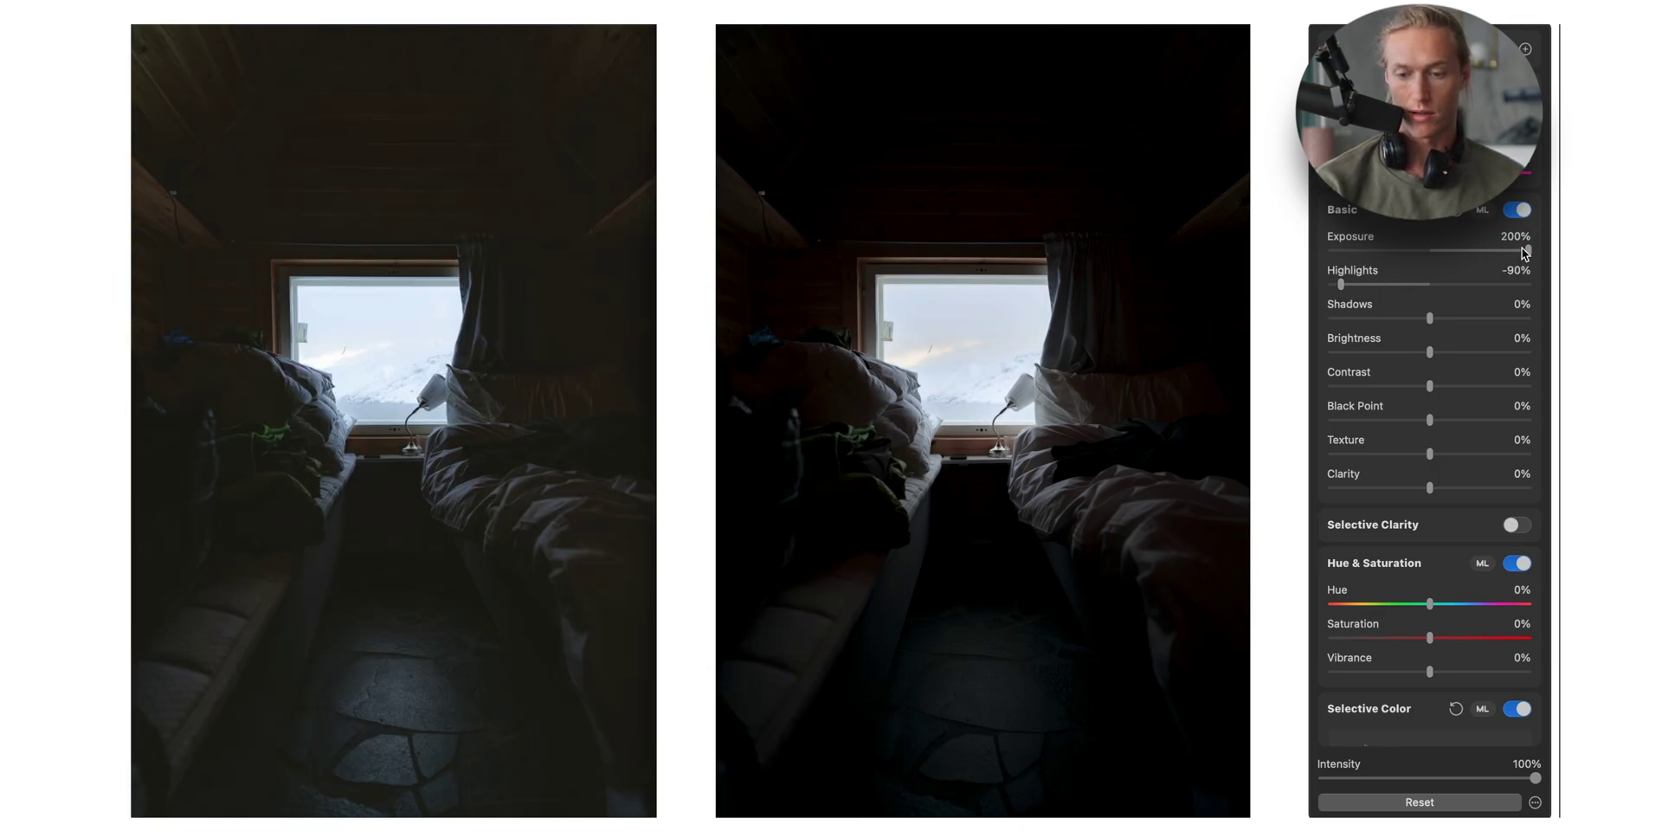
- Trim Exposure to 197%, keep Highlights at -100% and set Contrast to 63%
mouse_move(1526, 253)
left_mouse_down()
mouse_move(1489, 251)
mouse_move(1537, 237)
left_mouse_up()
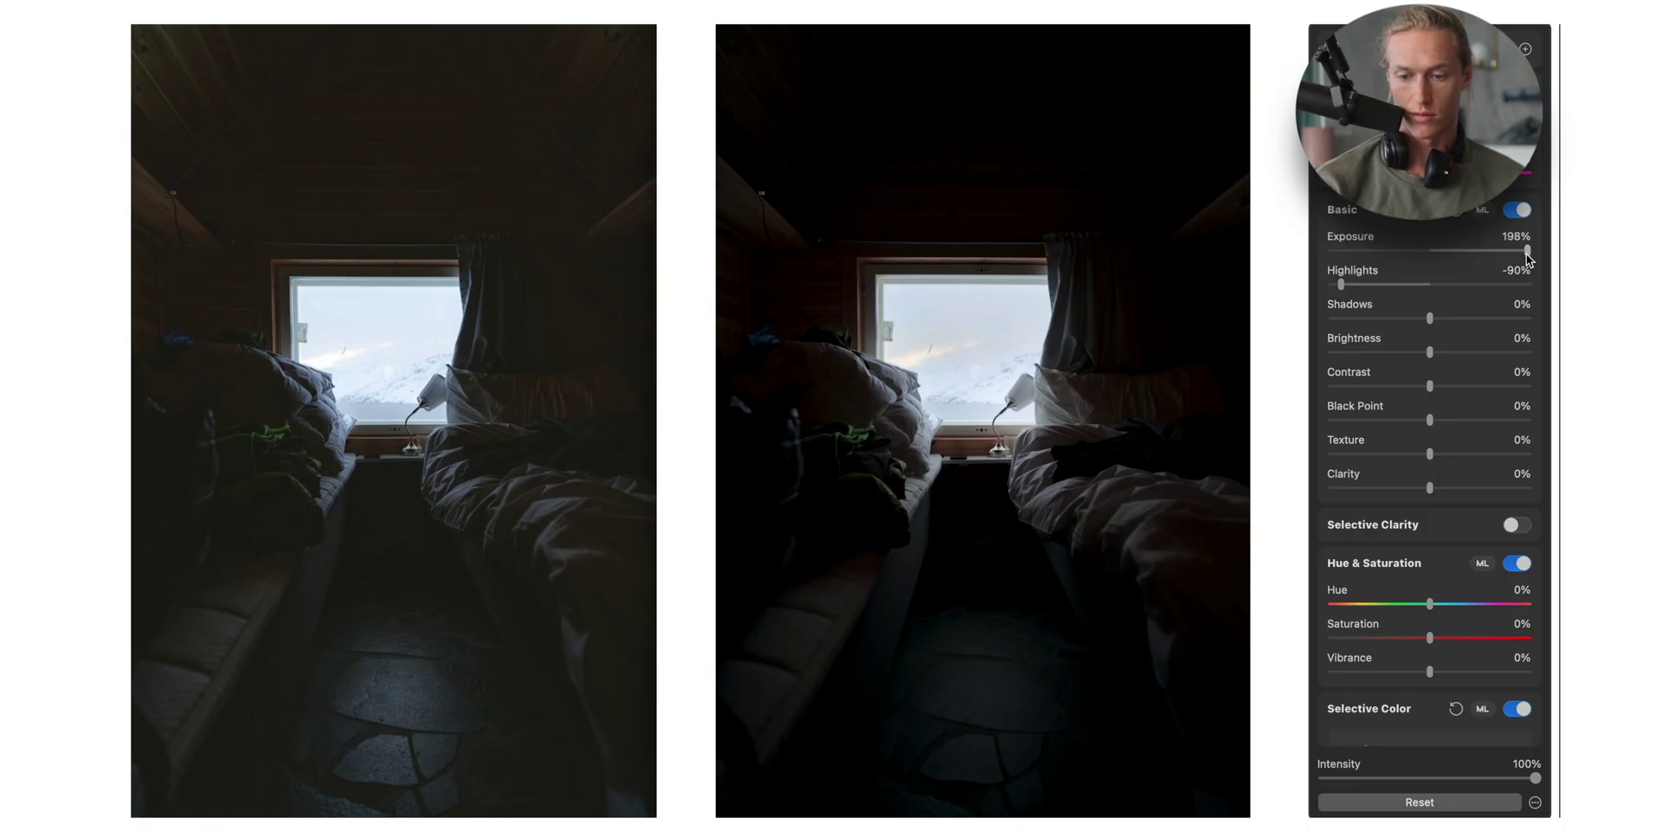
left_click_drag(1528, 251, 1527, 251)
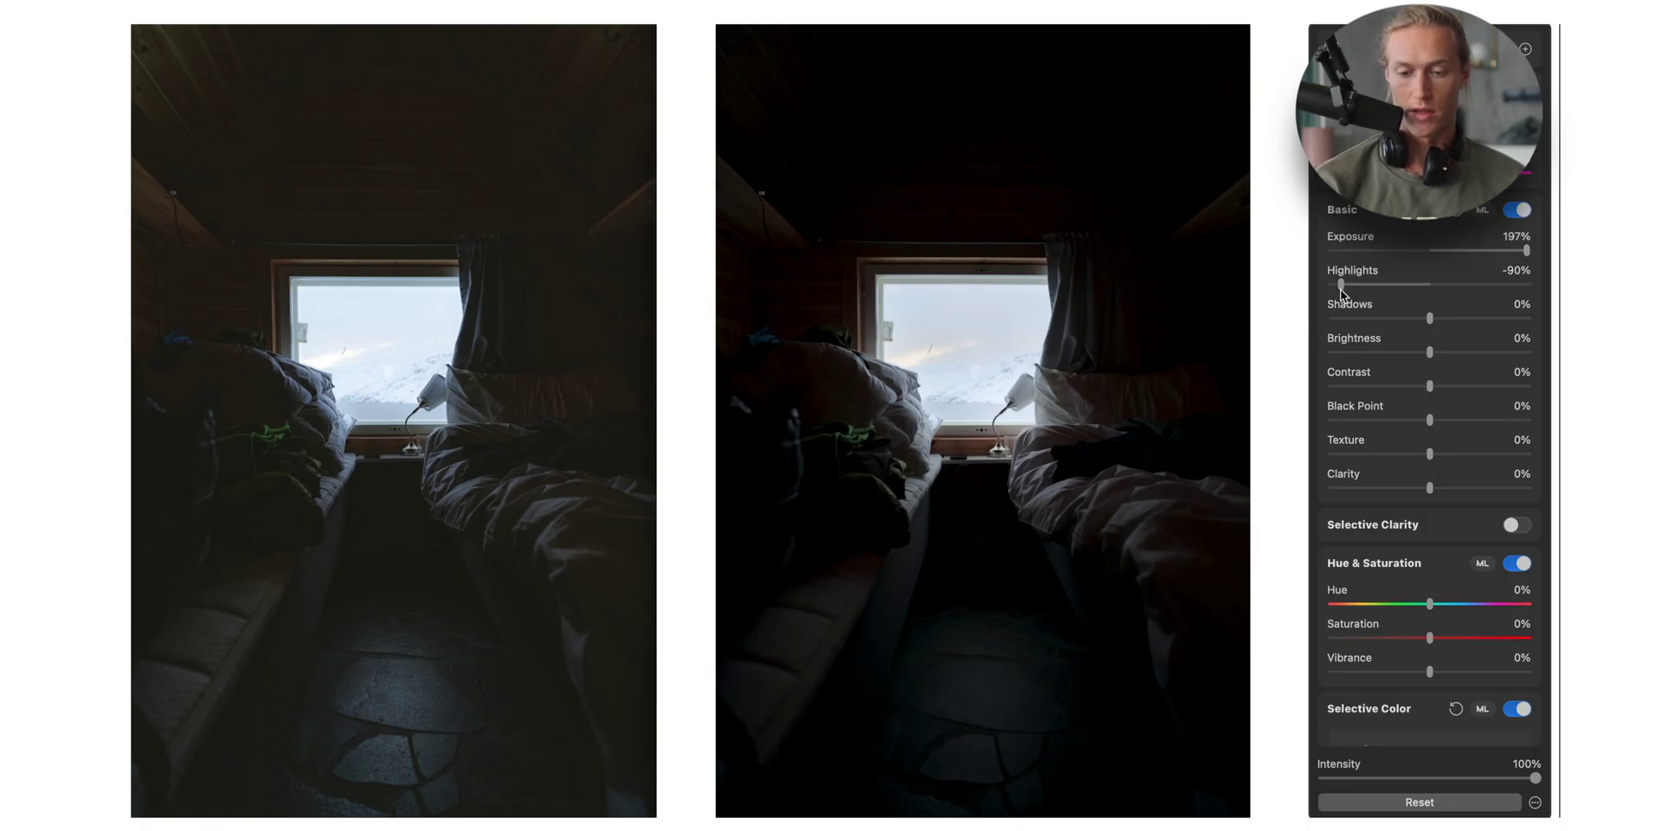
left_click_drag(1340, 289, 1106, 289)
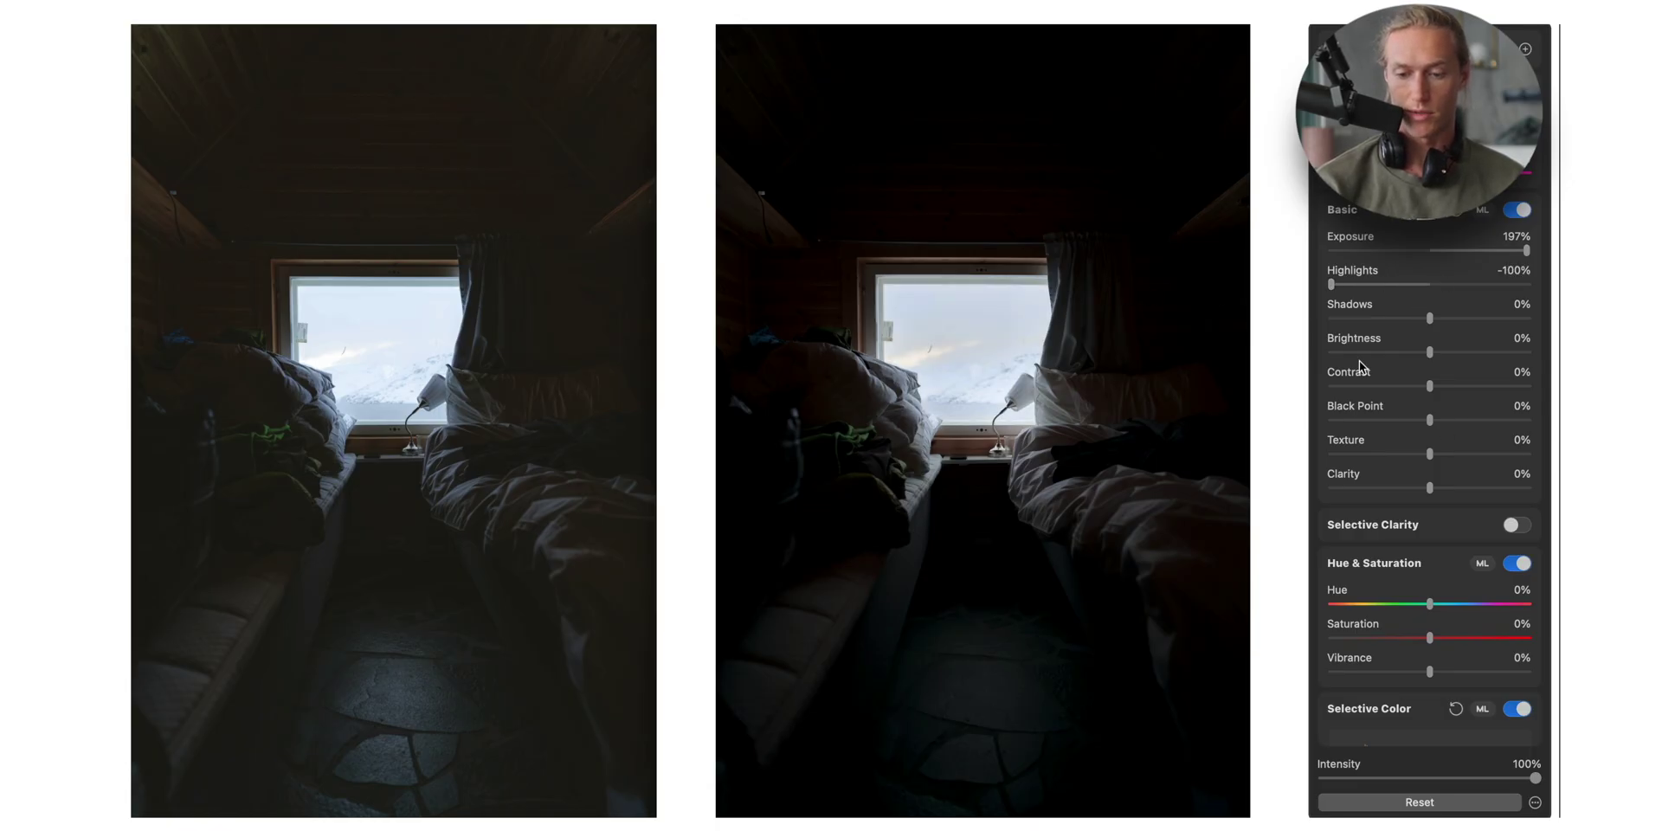
left_click_drag(1497, 387, 1488, 387)
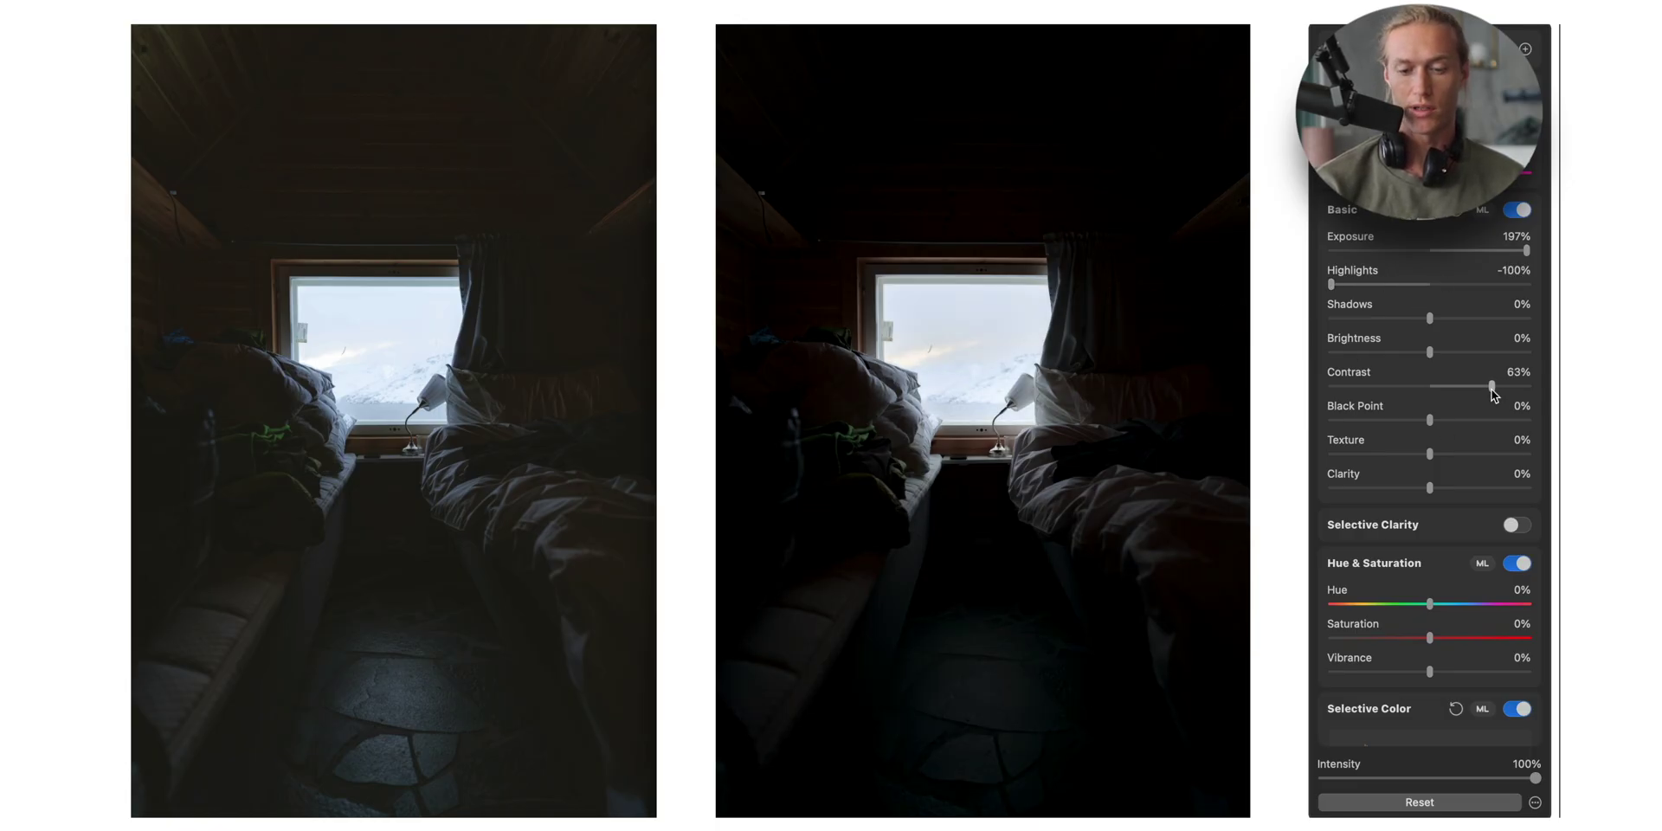
scroll(1482, 369, "down", 10)
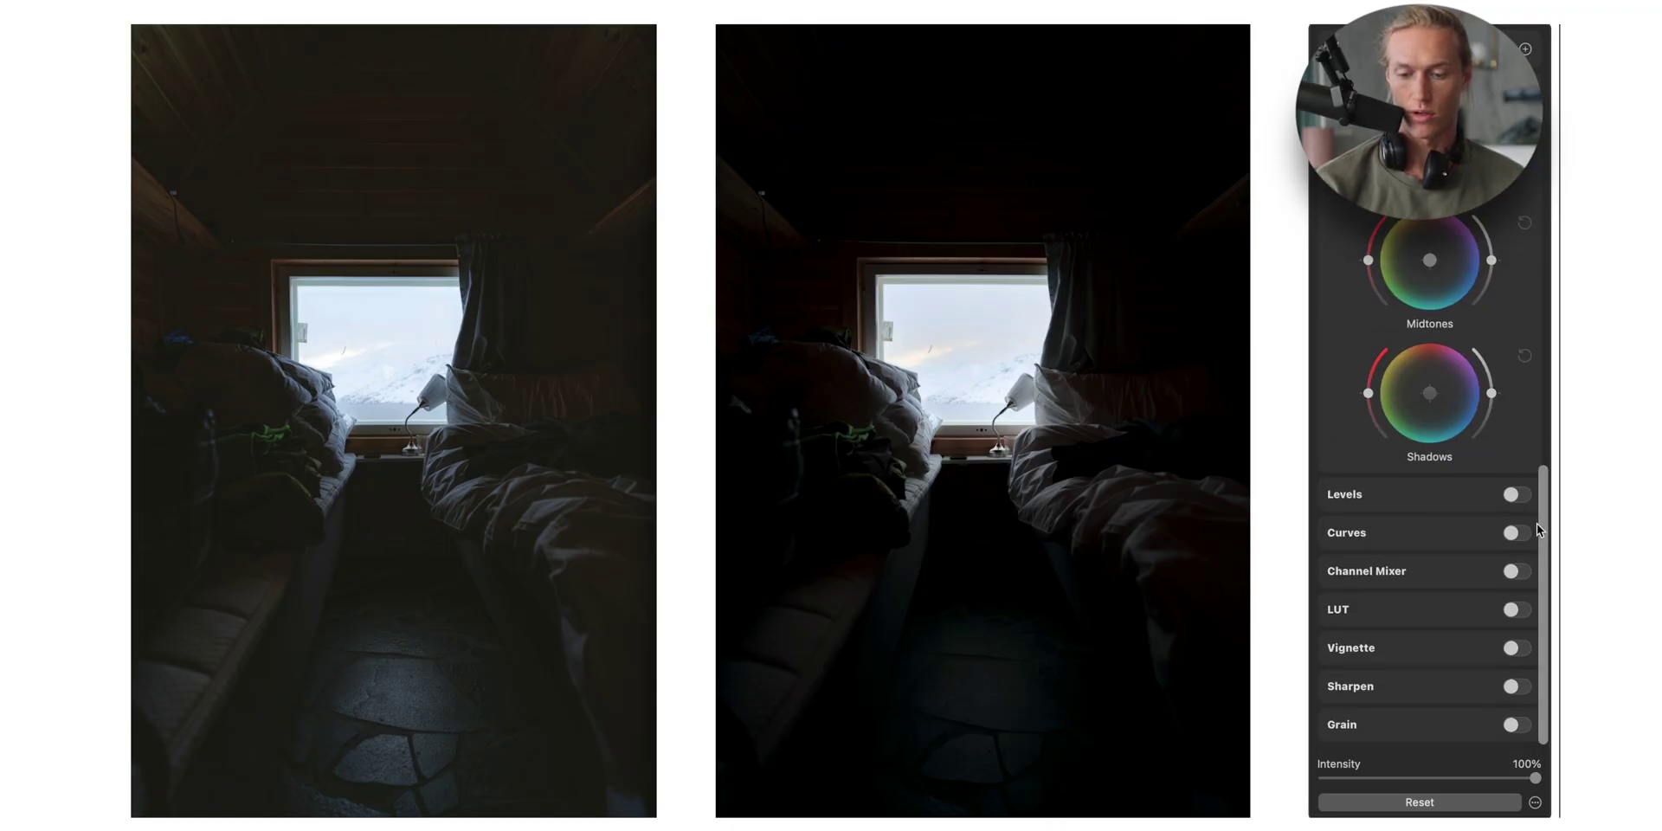
- Enable Curves, then try a reset and an upper-point lift, undoing both
left_click(1515, 523)
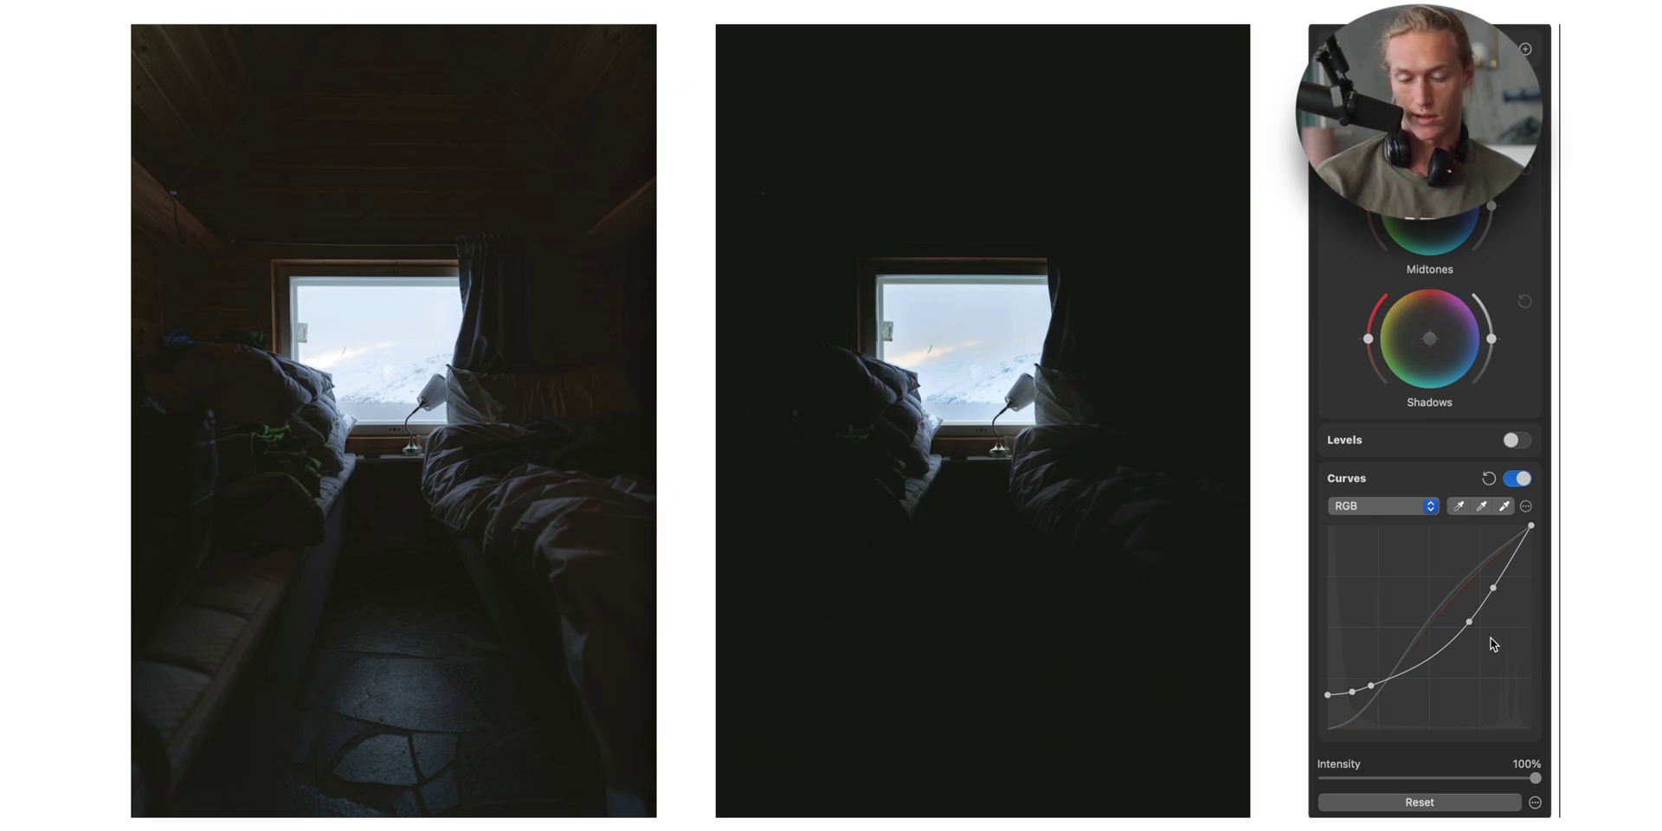
scroll(1491, 508, "down", 5)
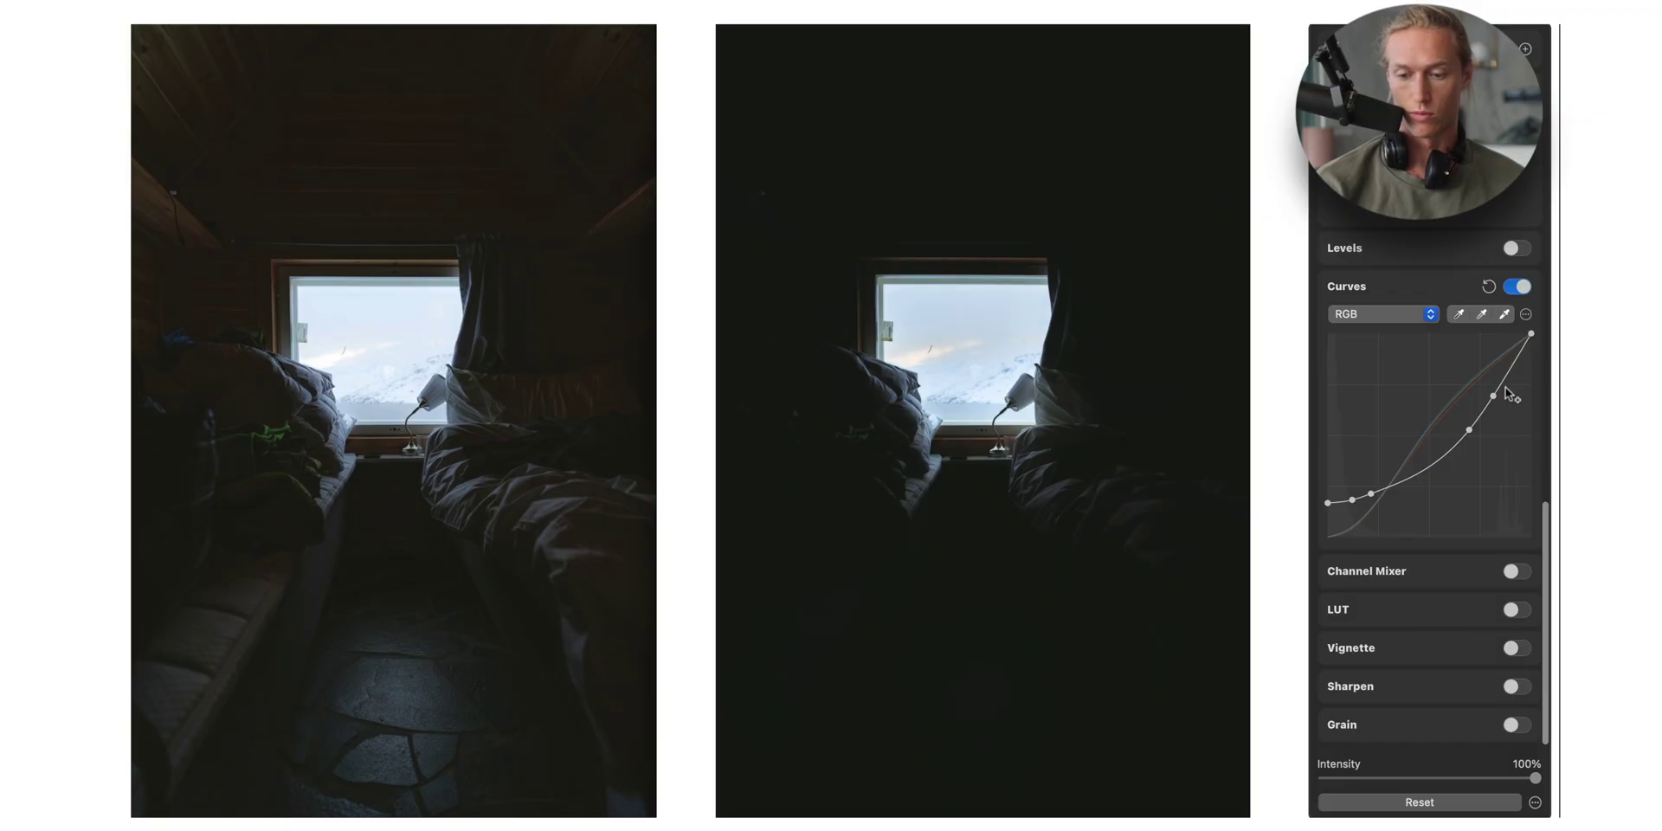
left_click(1487, 286)
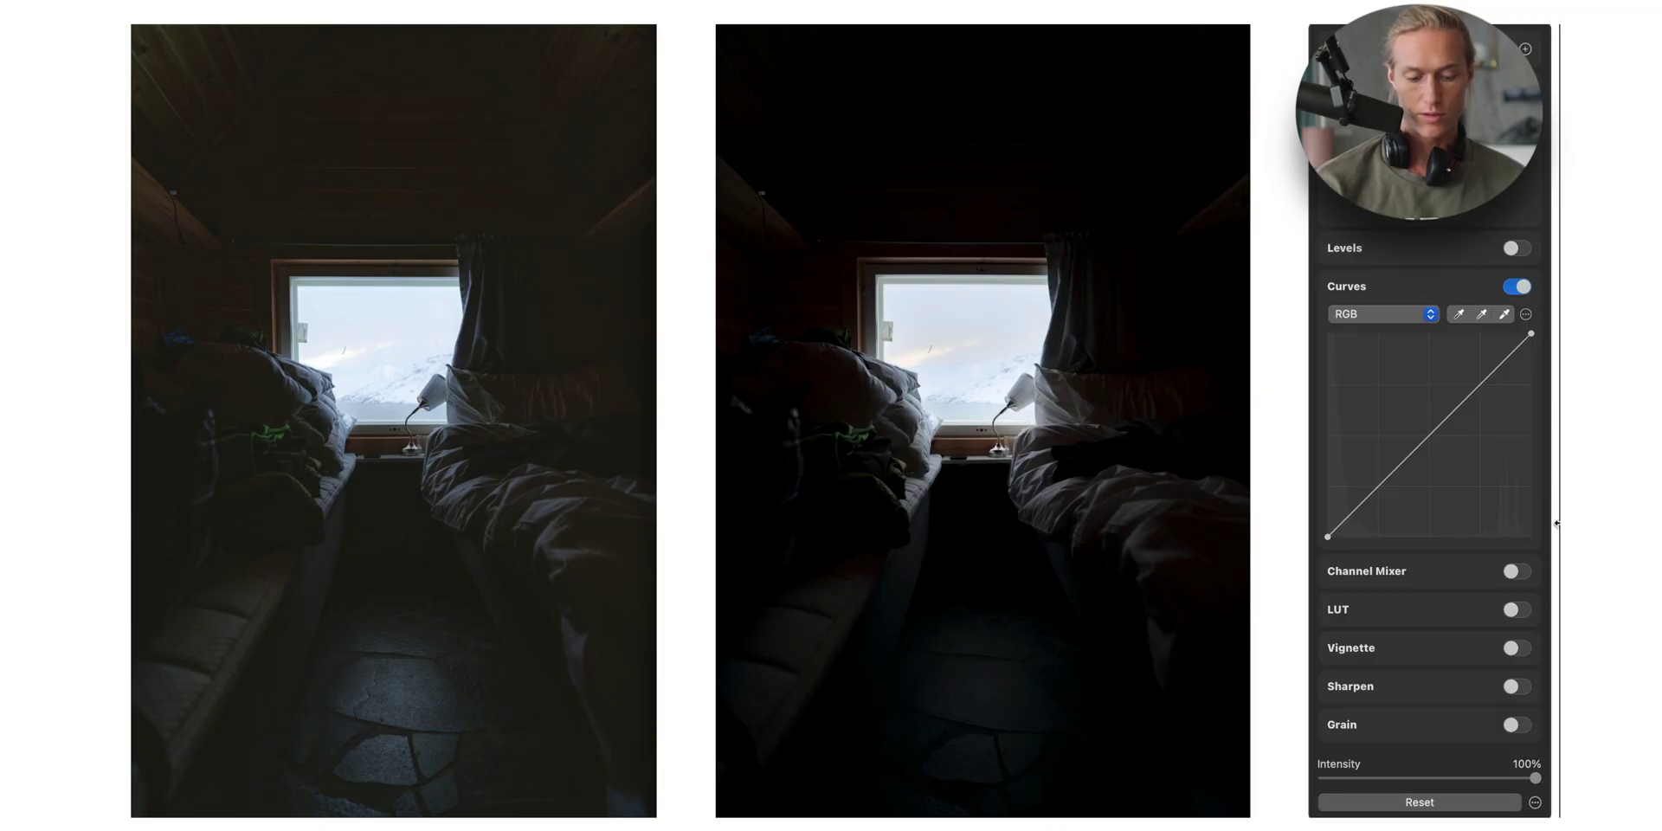
key("super+z")
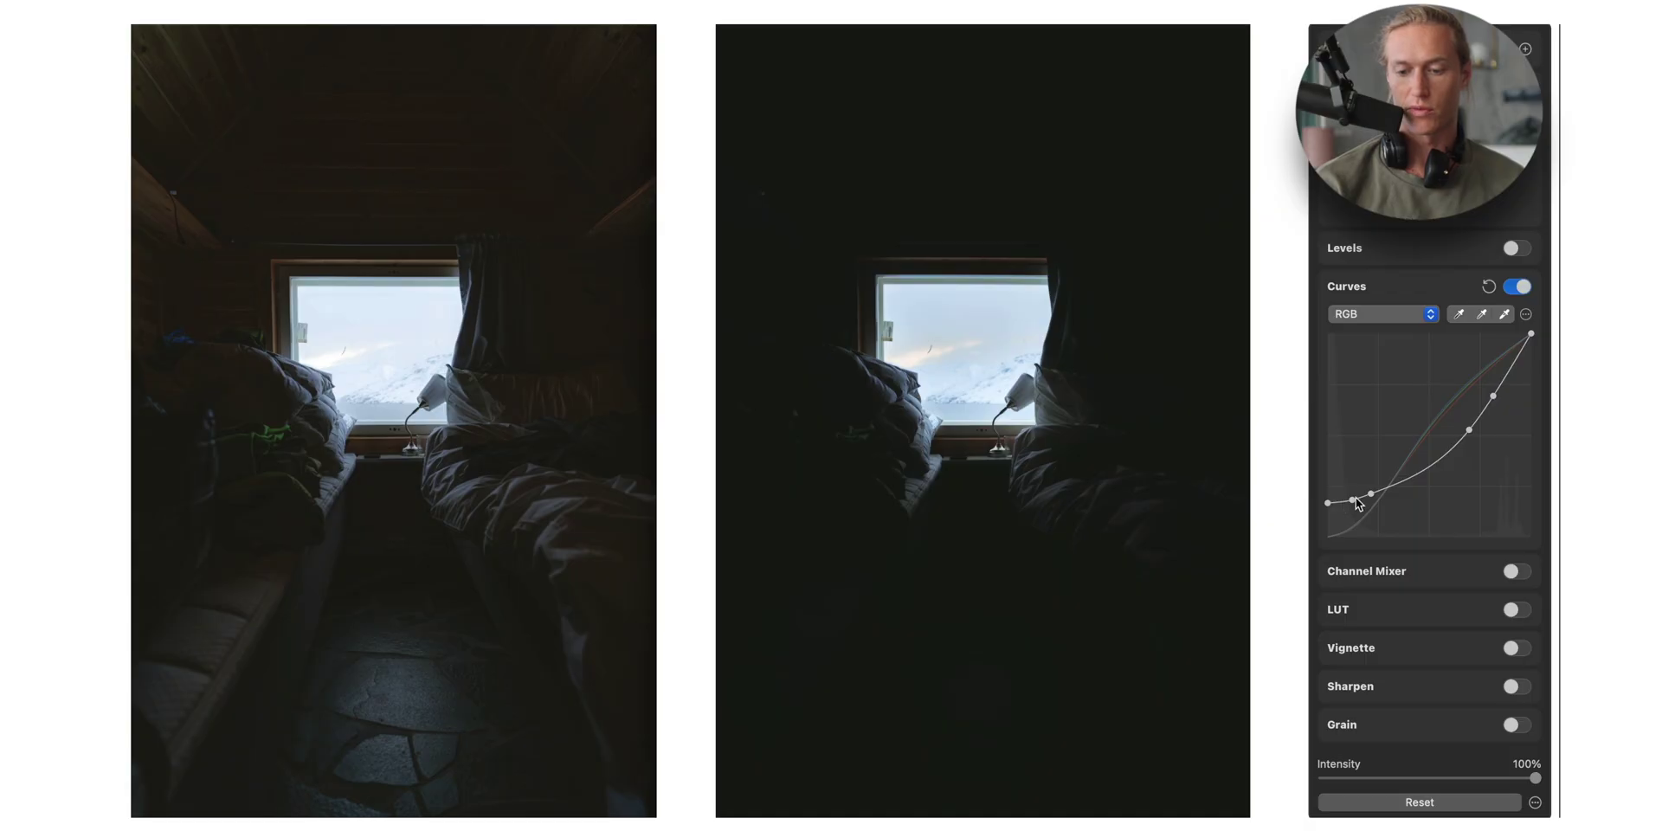
left_click_drag(1469, 431, 1485, 394)
key("super+z")
key("super+z")
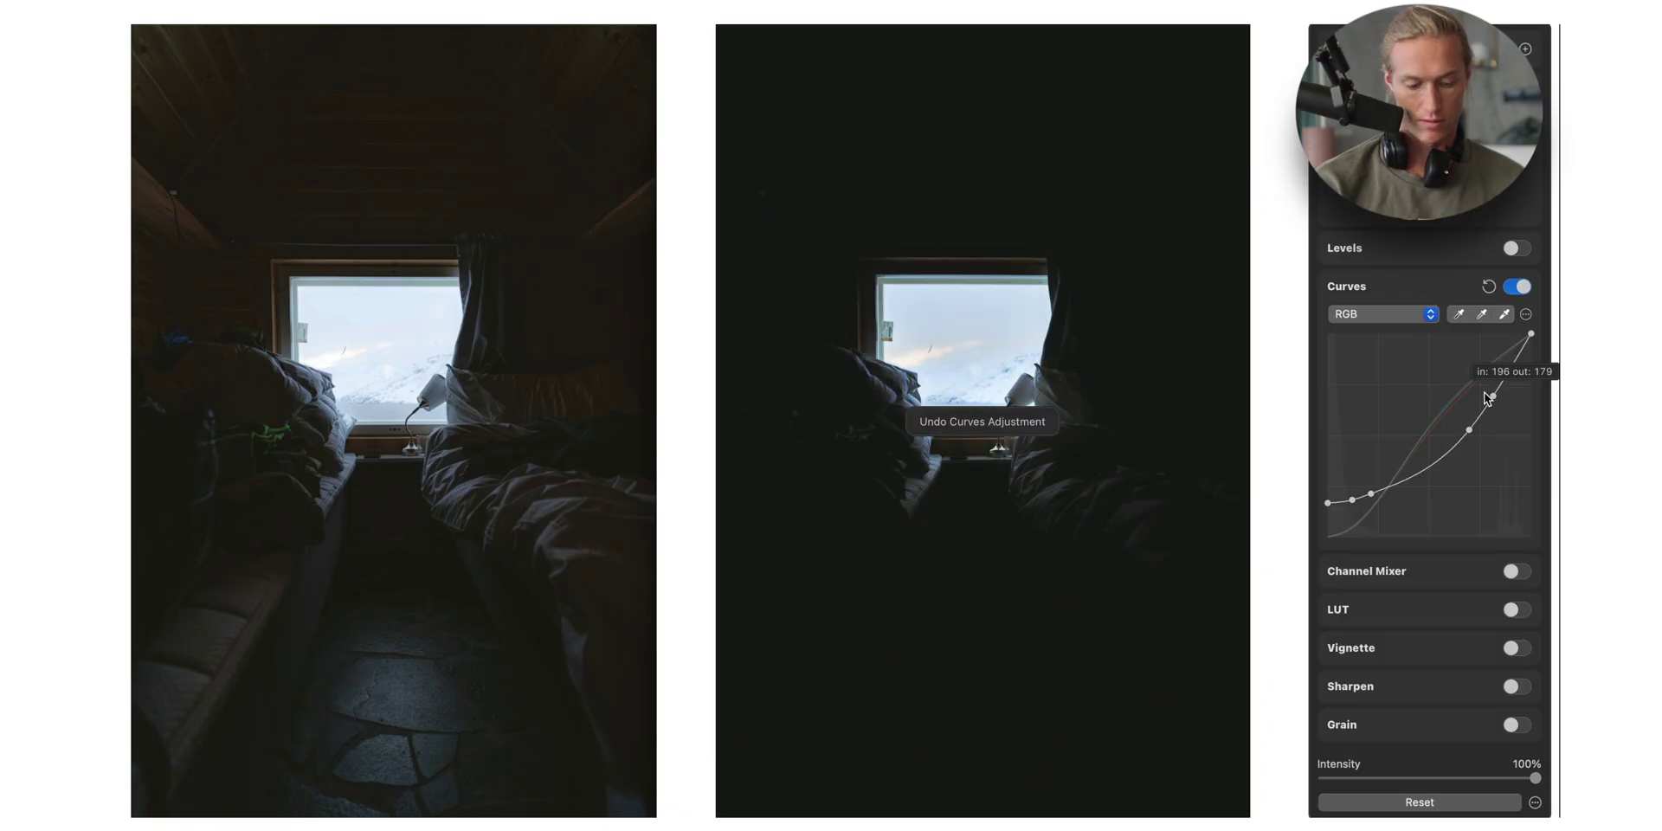
left_click(1483, 314)
left_click(1383, 314)
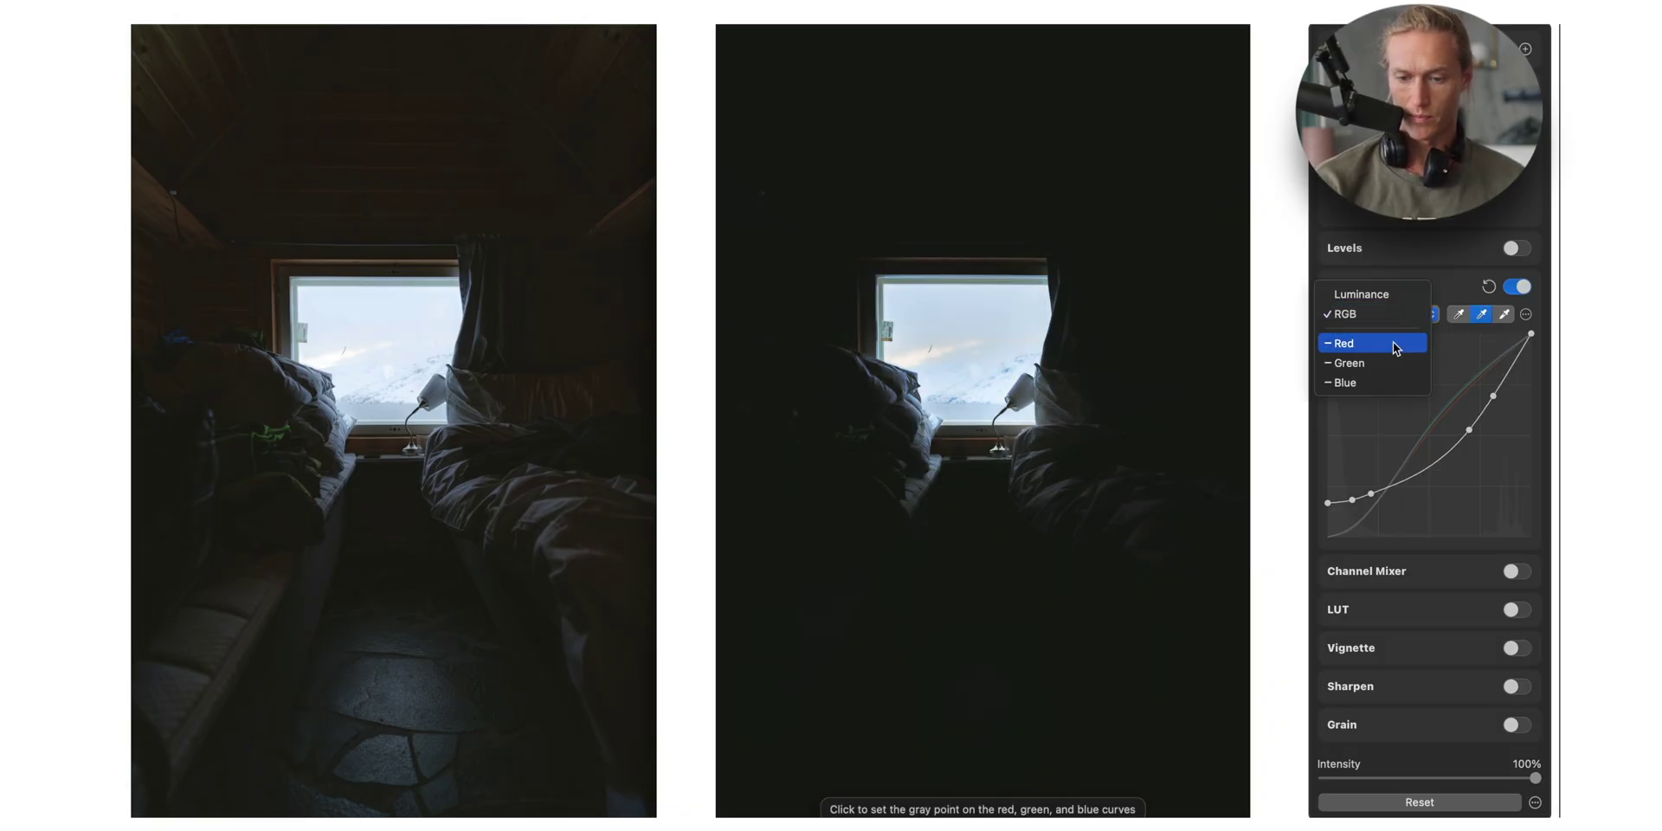
left_click(1350, 338)
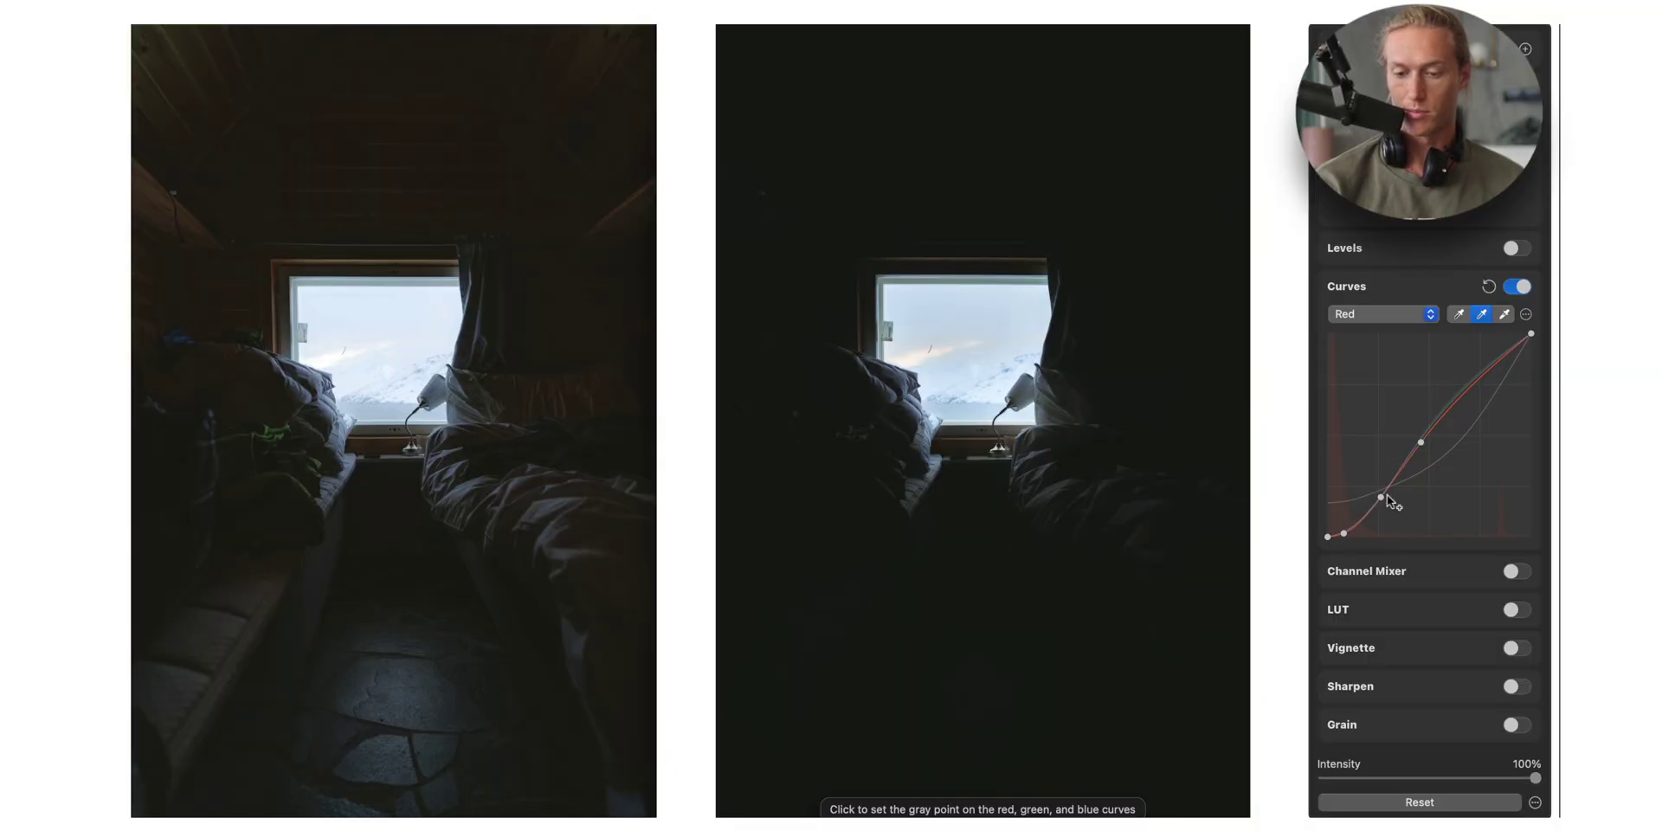
left_click(1461, 315)
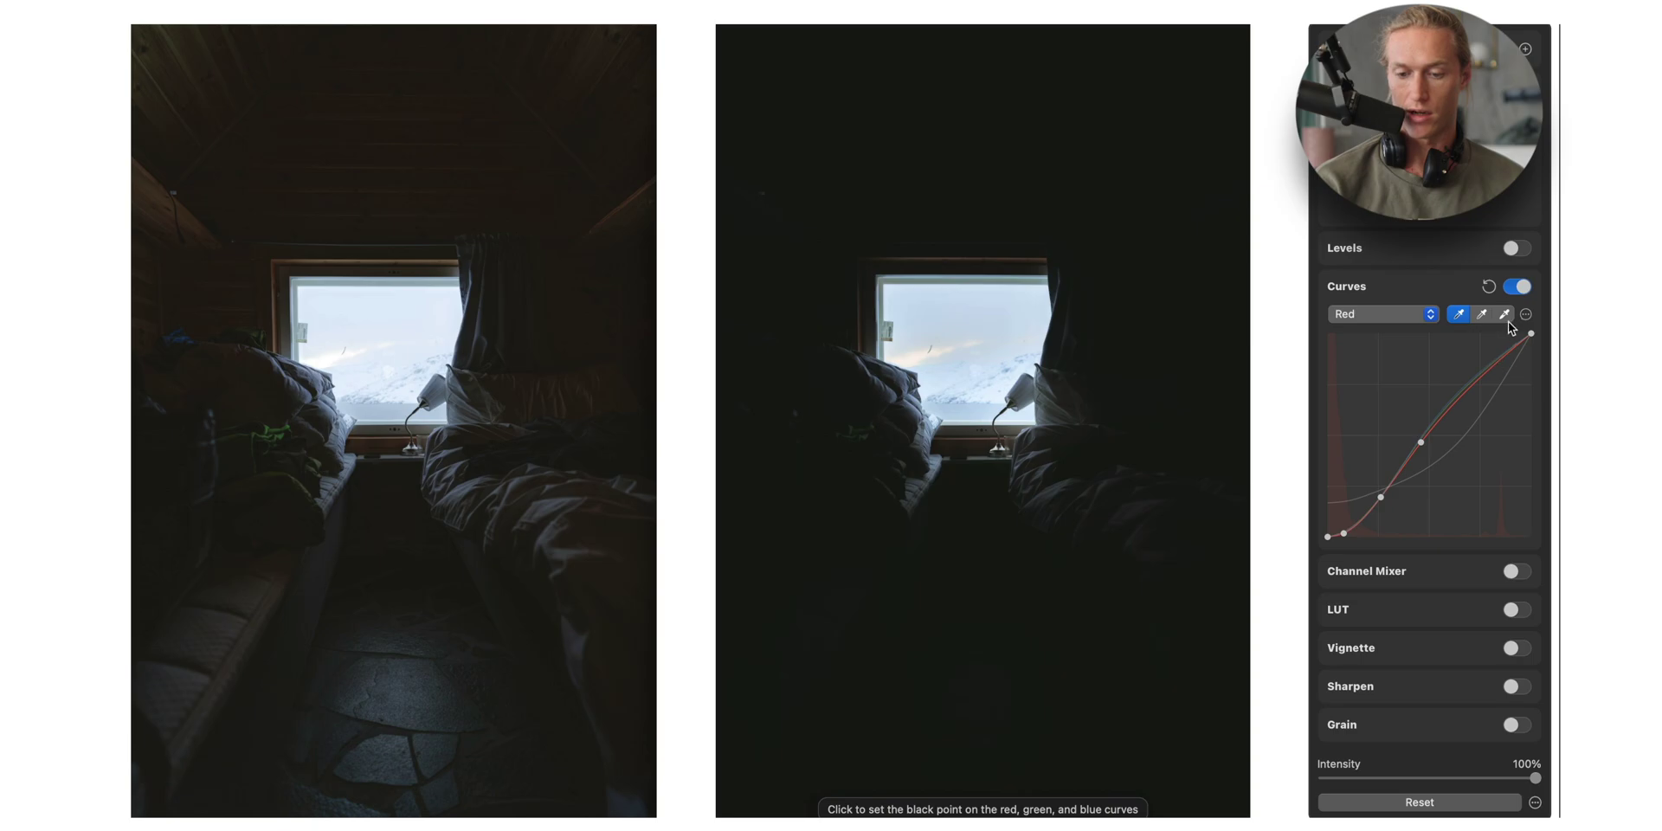
left_click(1398, 320)
left_click(1393, 337)
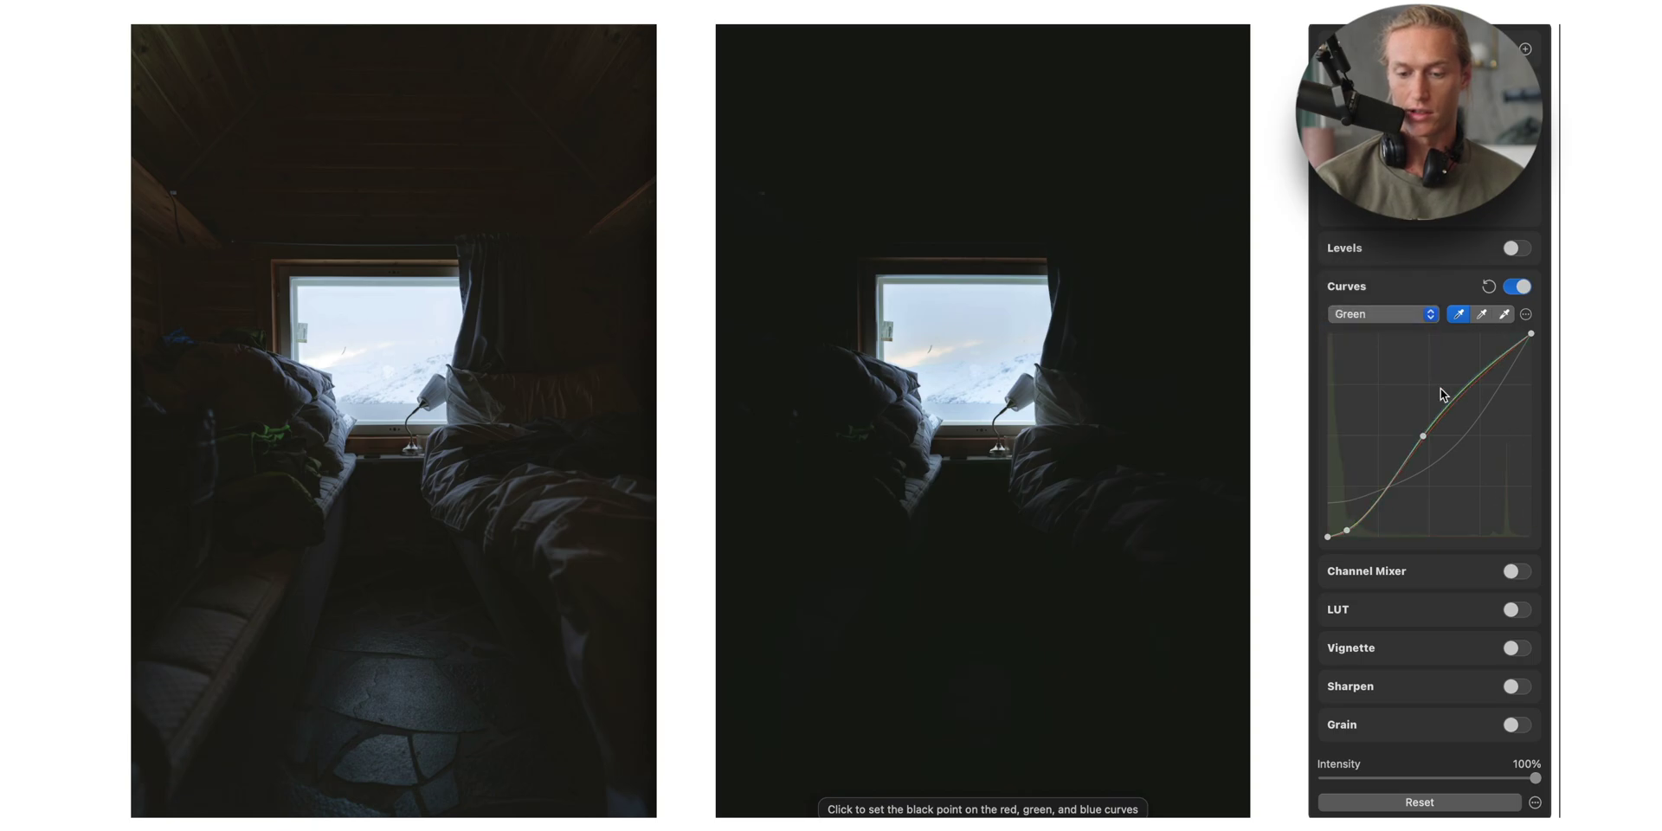
left_click(1488, 286)
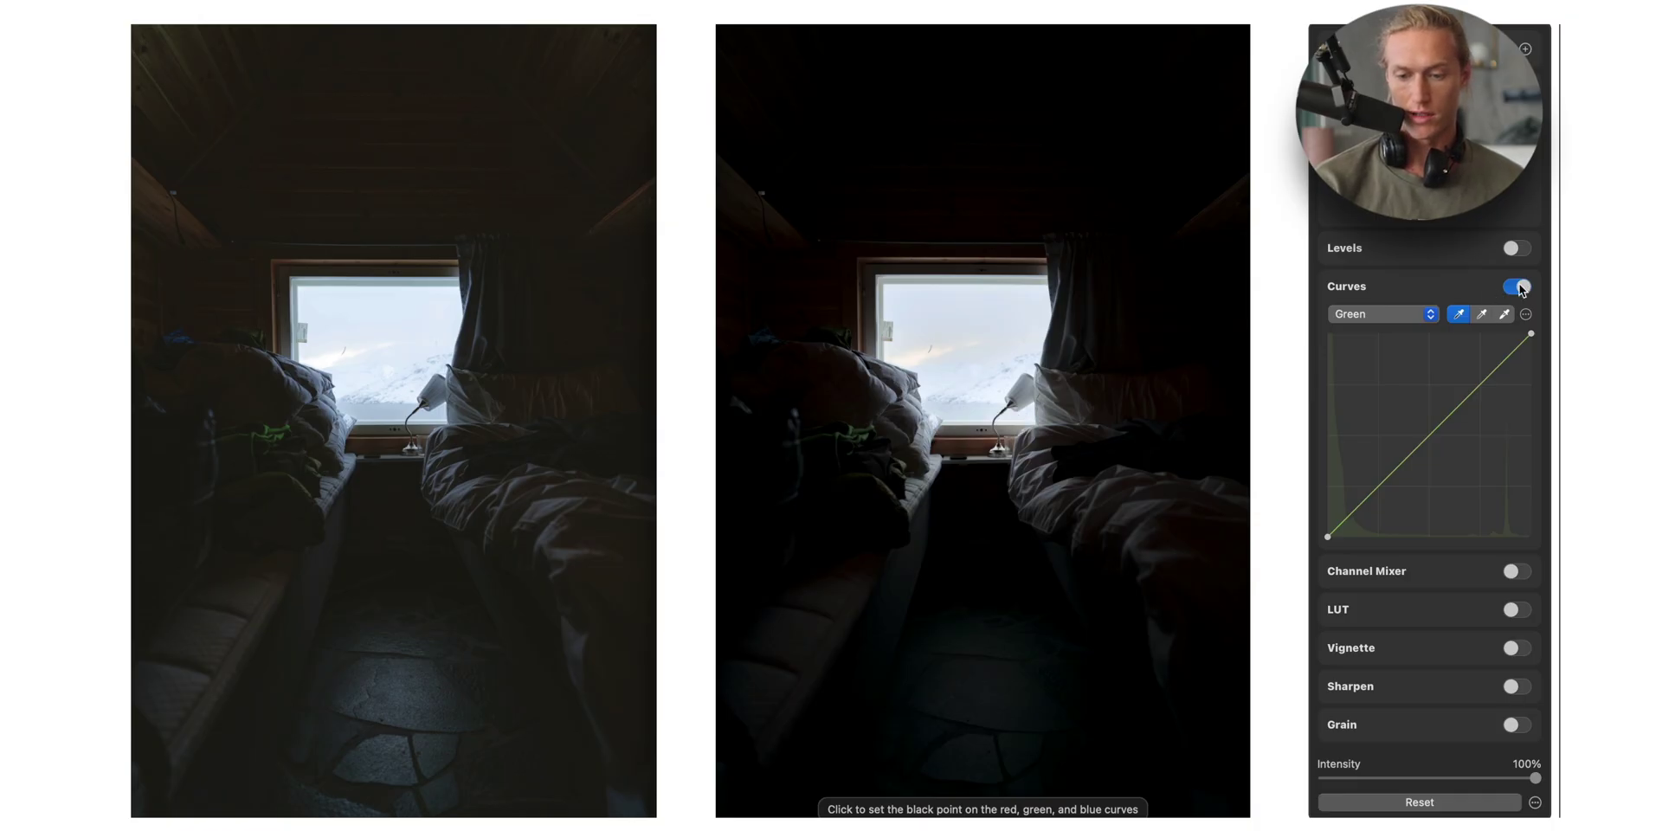
key("super+z")
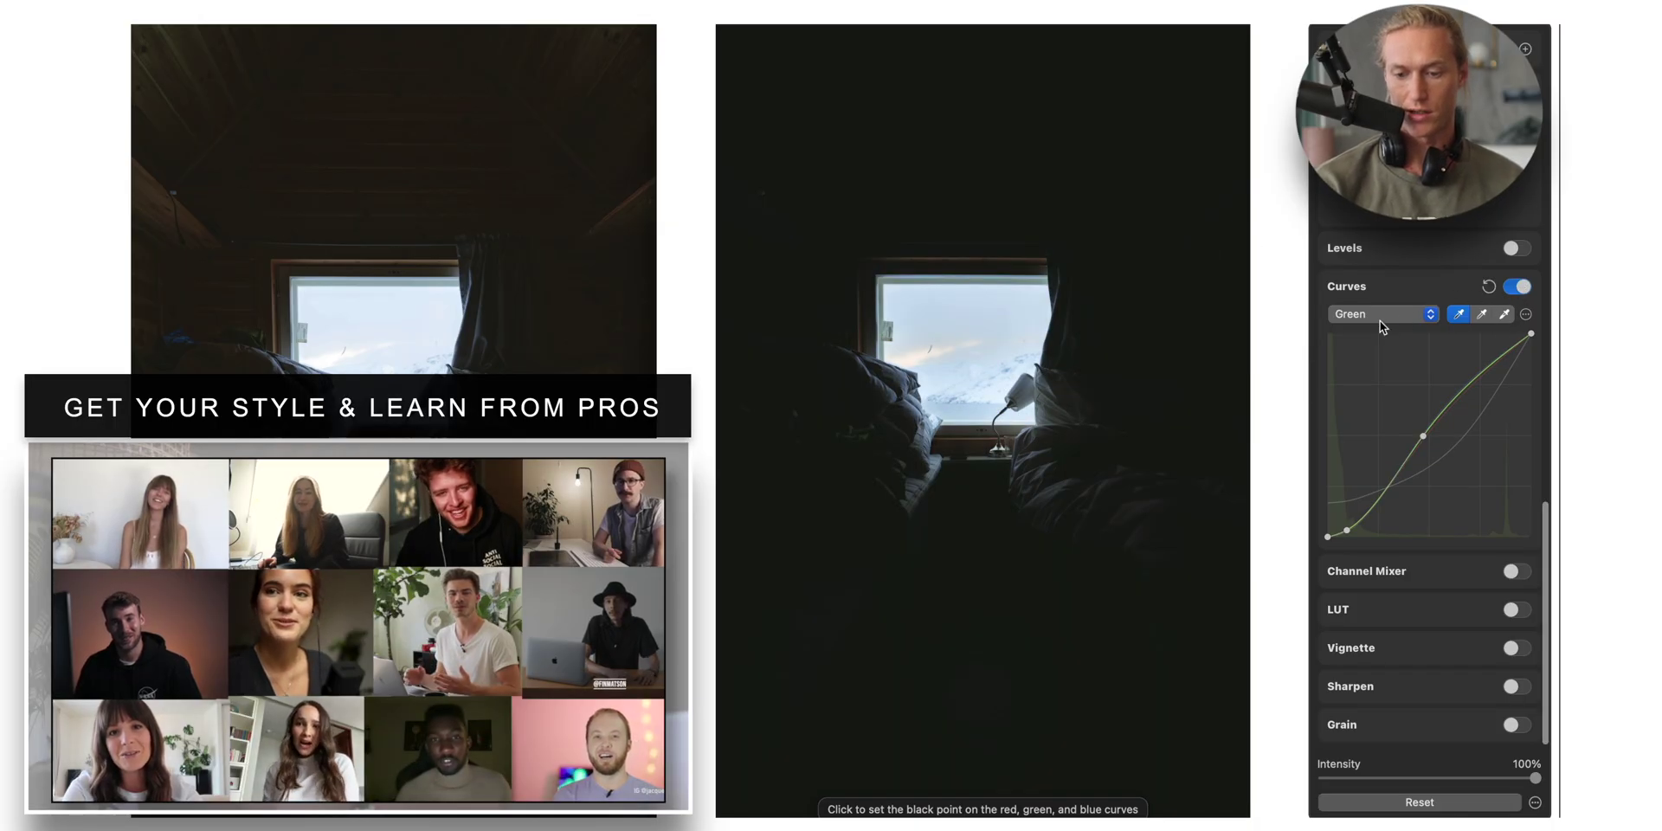
left_click(1383, 315)
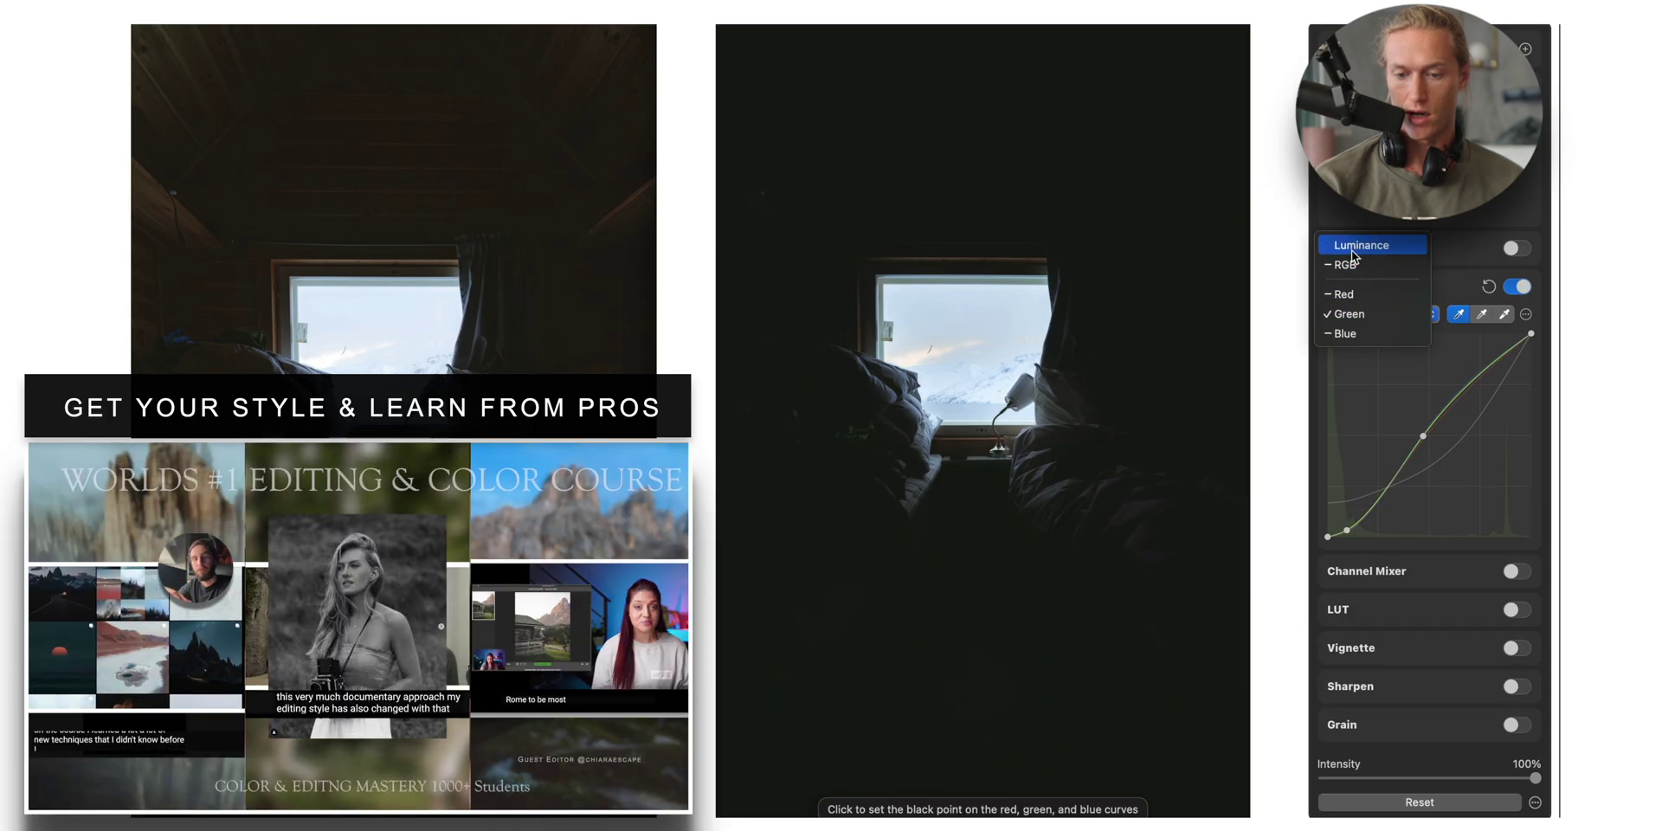
left_click(1347, 265)
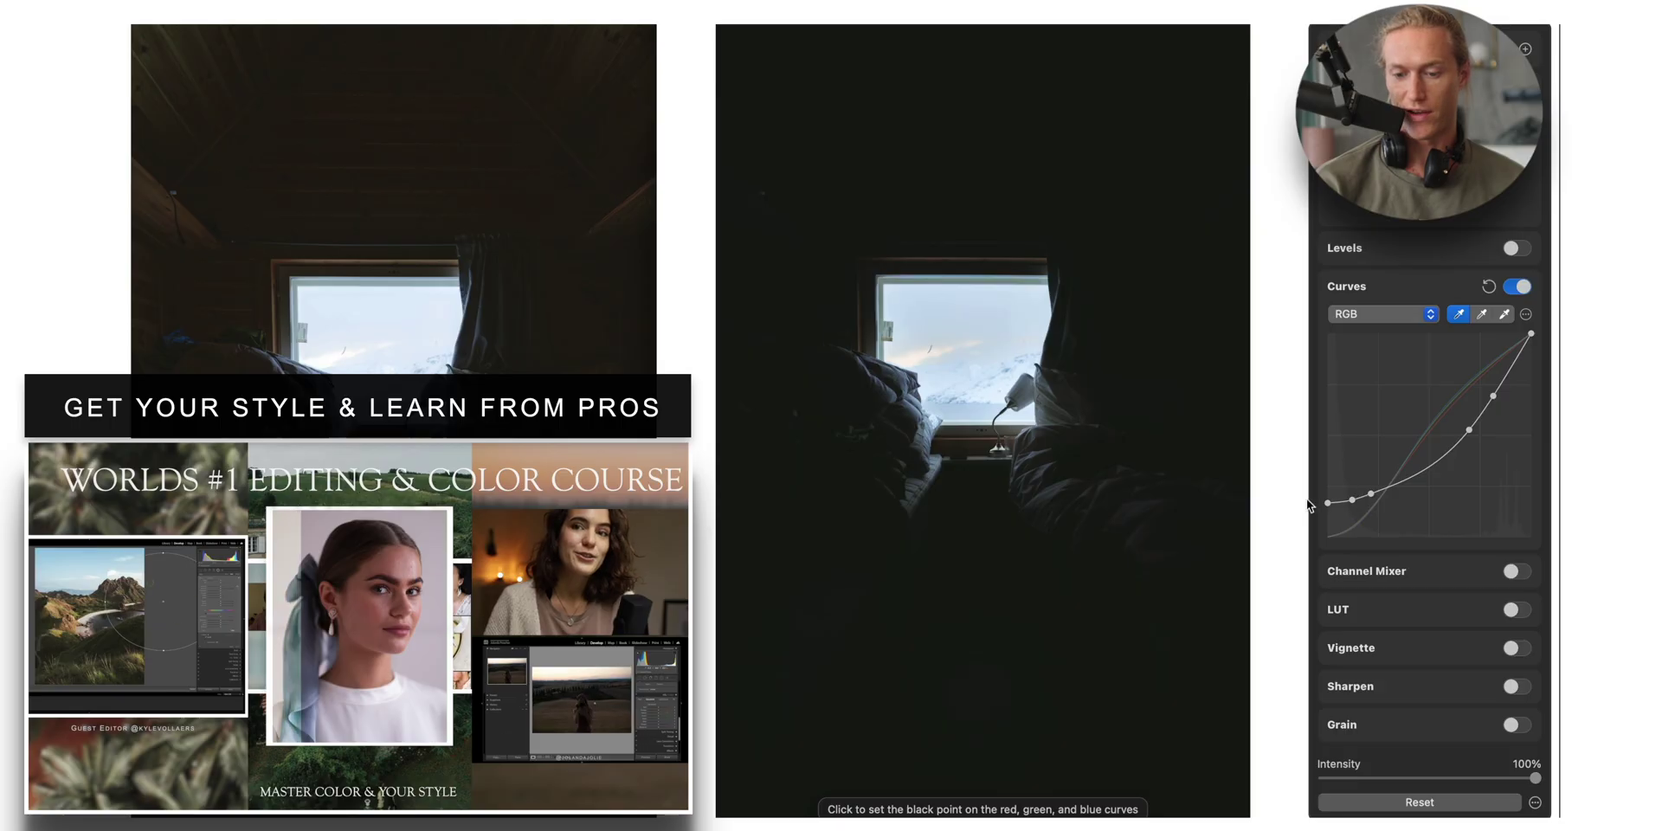
- Lift the RGB curve's black point and steepen its upper section, undoing then redoing the last edit
left_click_drag(1330, 509, 1328, 503)
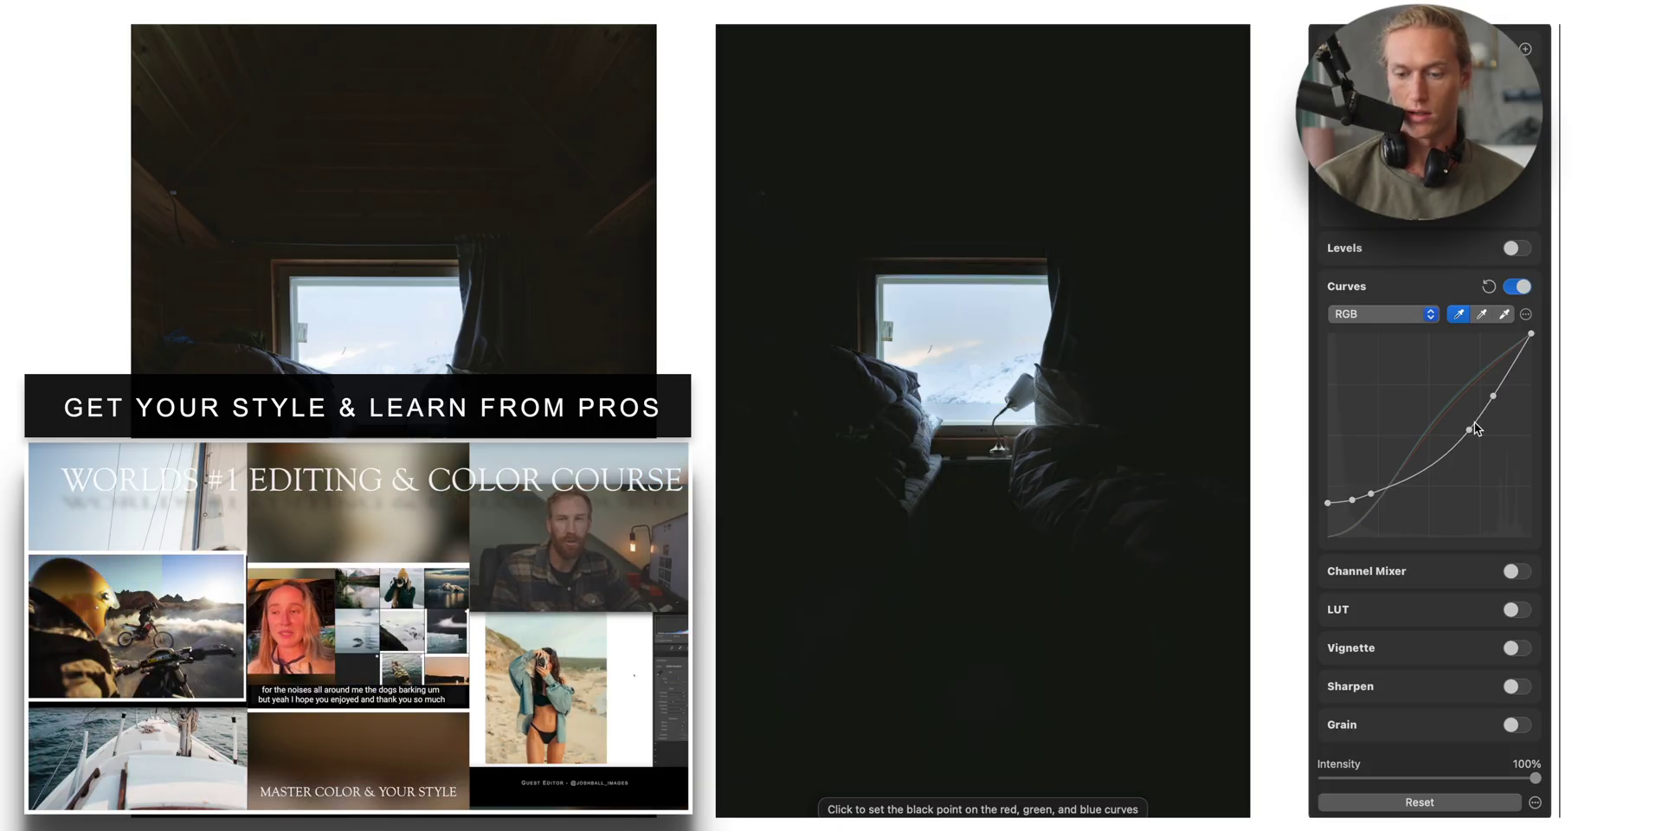
left_click_drag(1472, 430, 1434, 414)
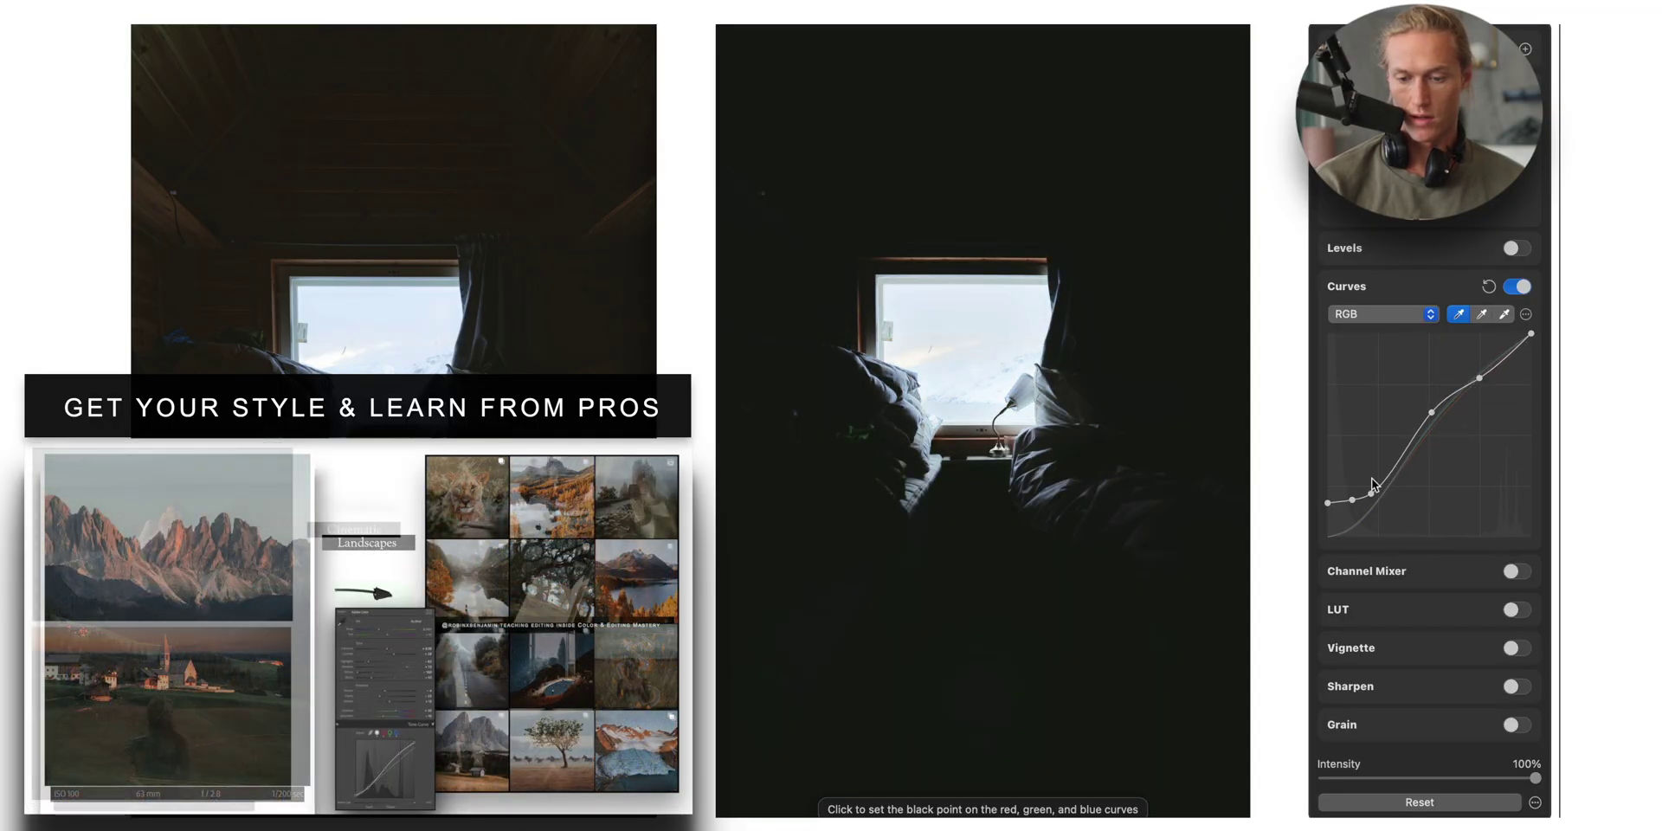
key("super+z")
key("super+z")
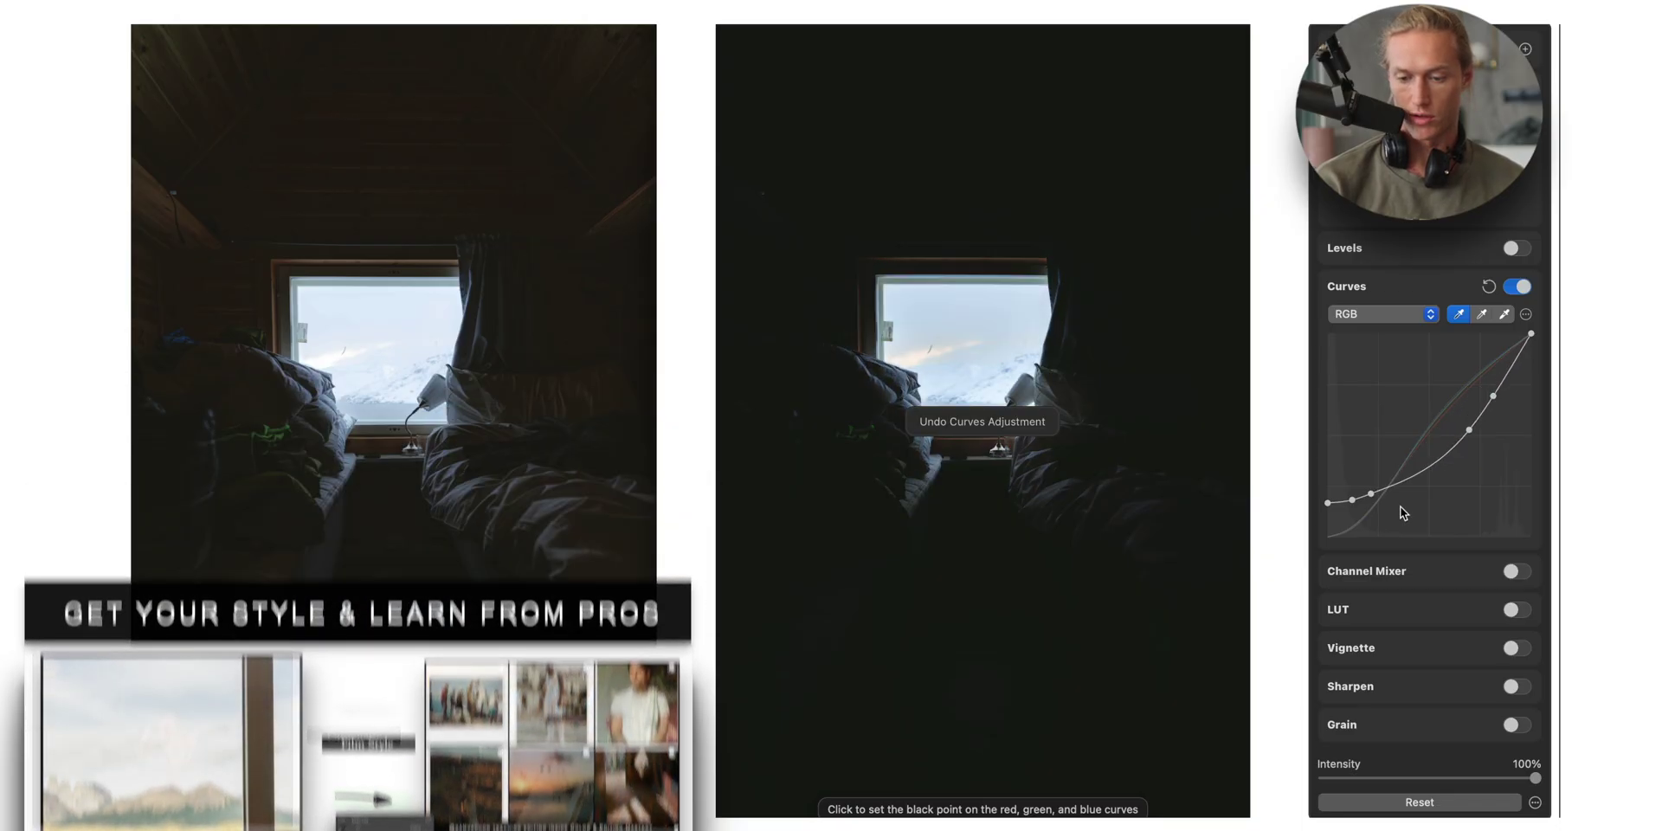
mouse_move(1370, 499)
left_mouse_down()
mouse_move(1371, 483)
mouse_move(1345, 491)
left_mouse_up()
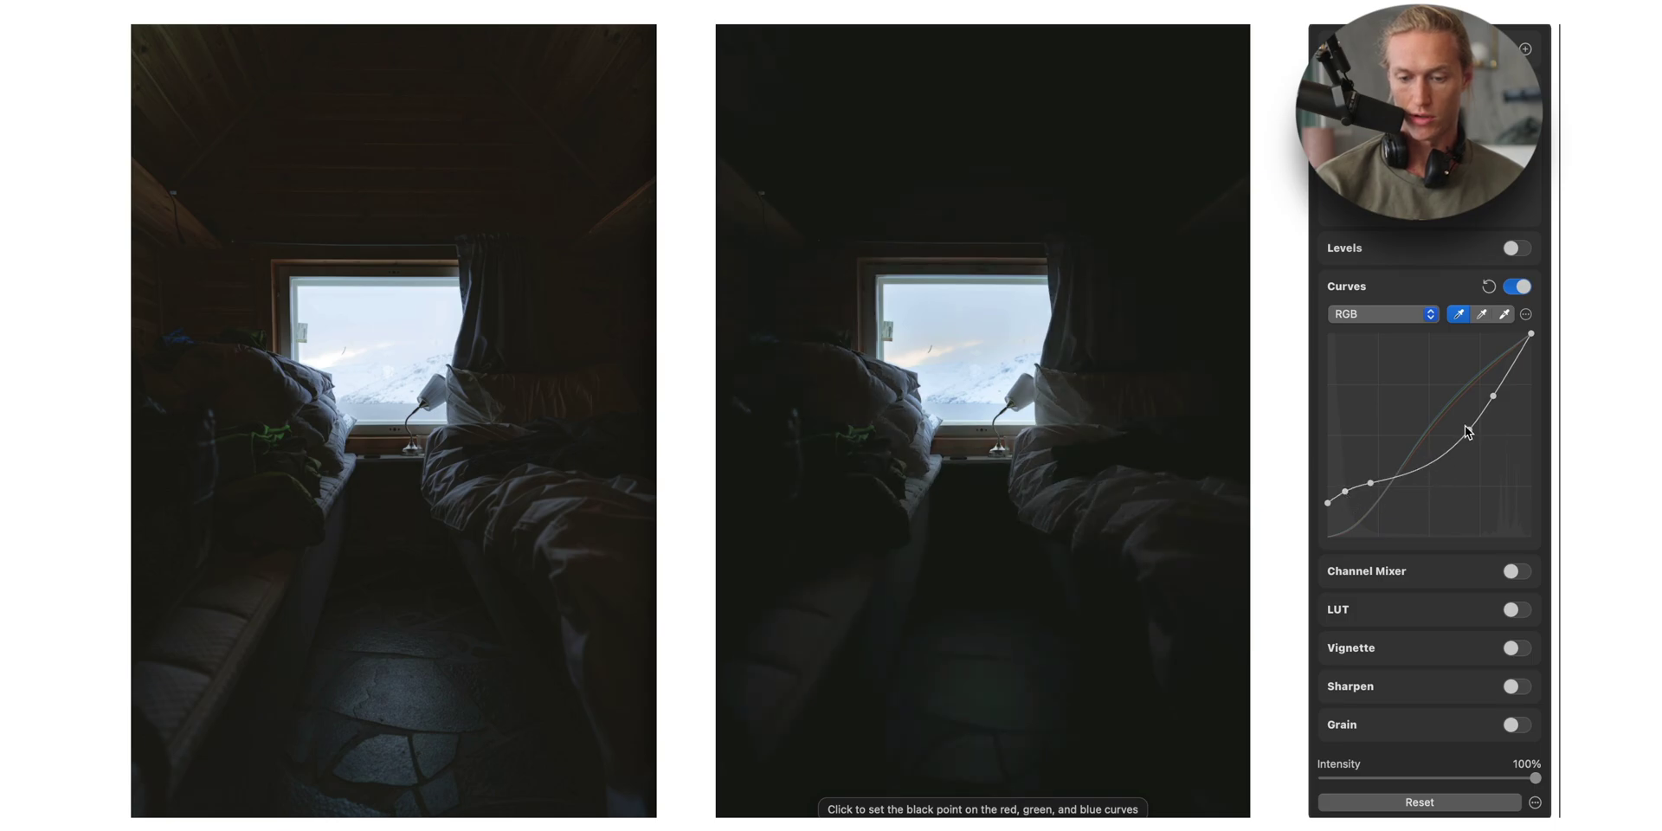
left_click_drag(1467, 428, 1462, 422)
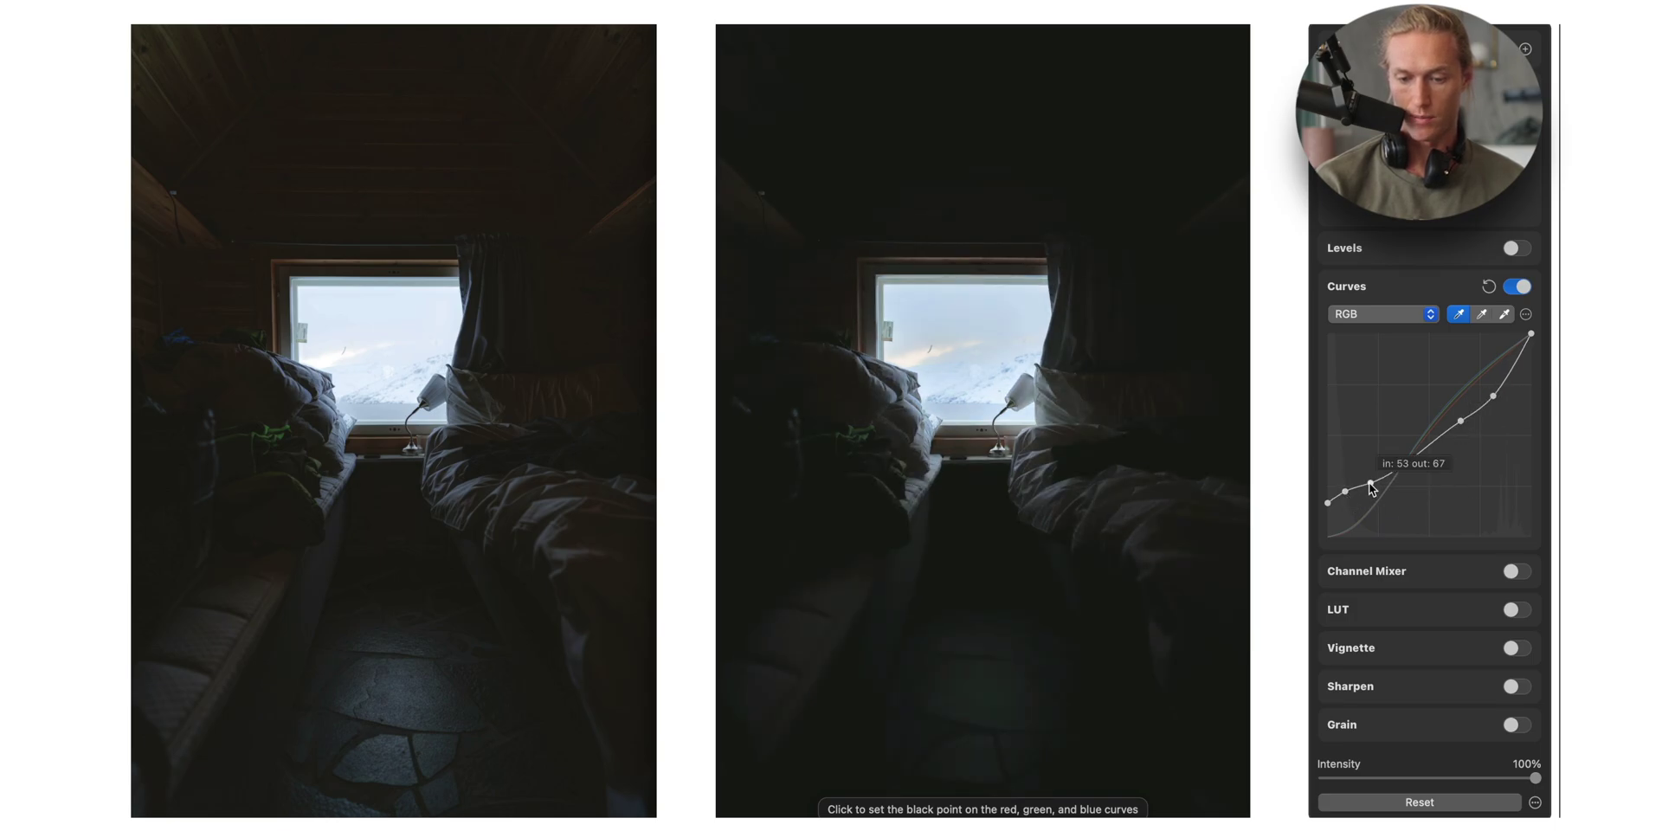
left_click_drag(1370, 484, 1369, 483)
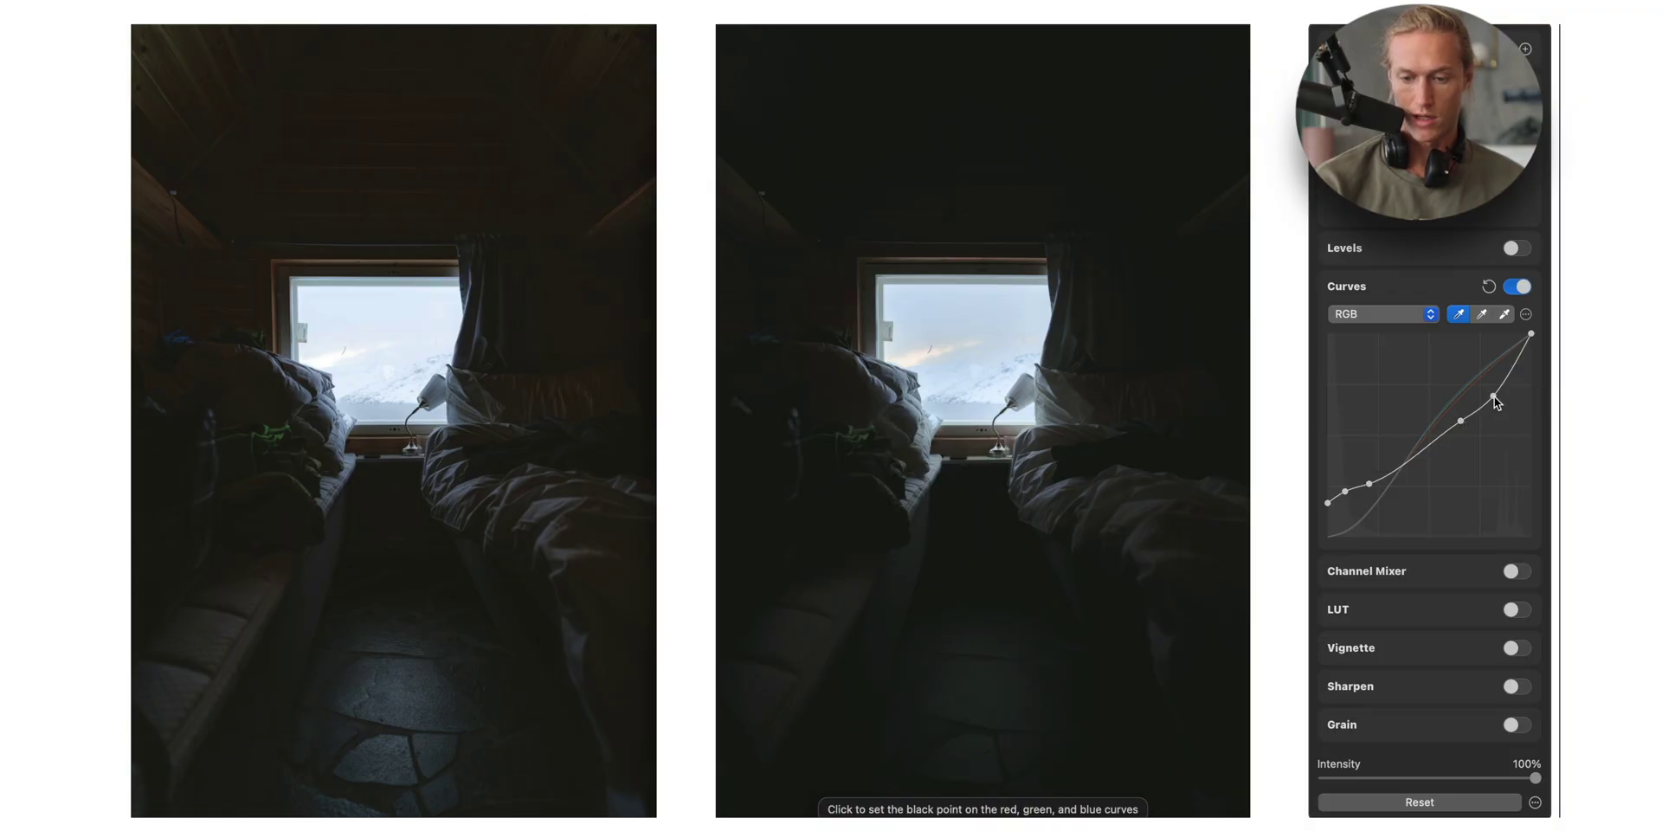
left_click_drag(1495, 397, 1455, 417)
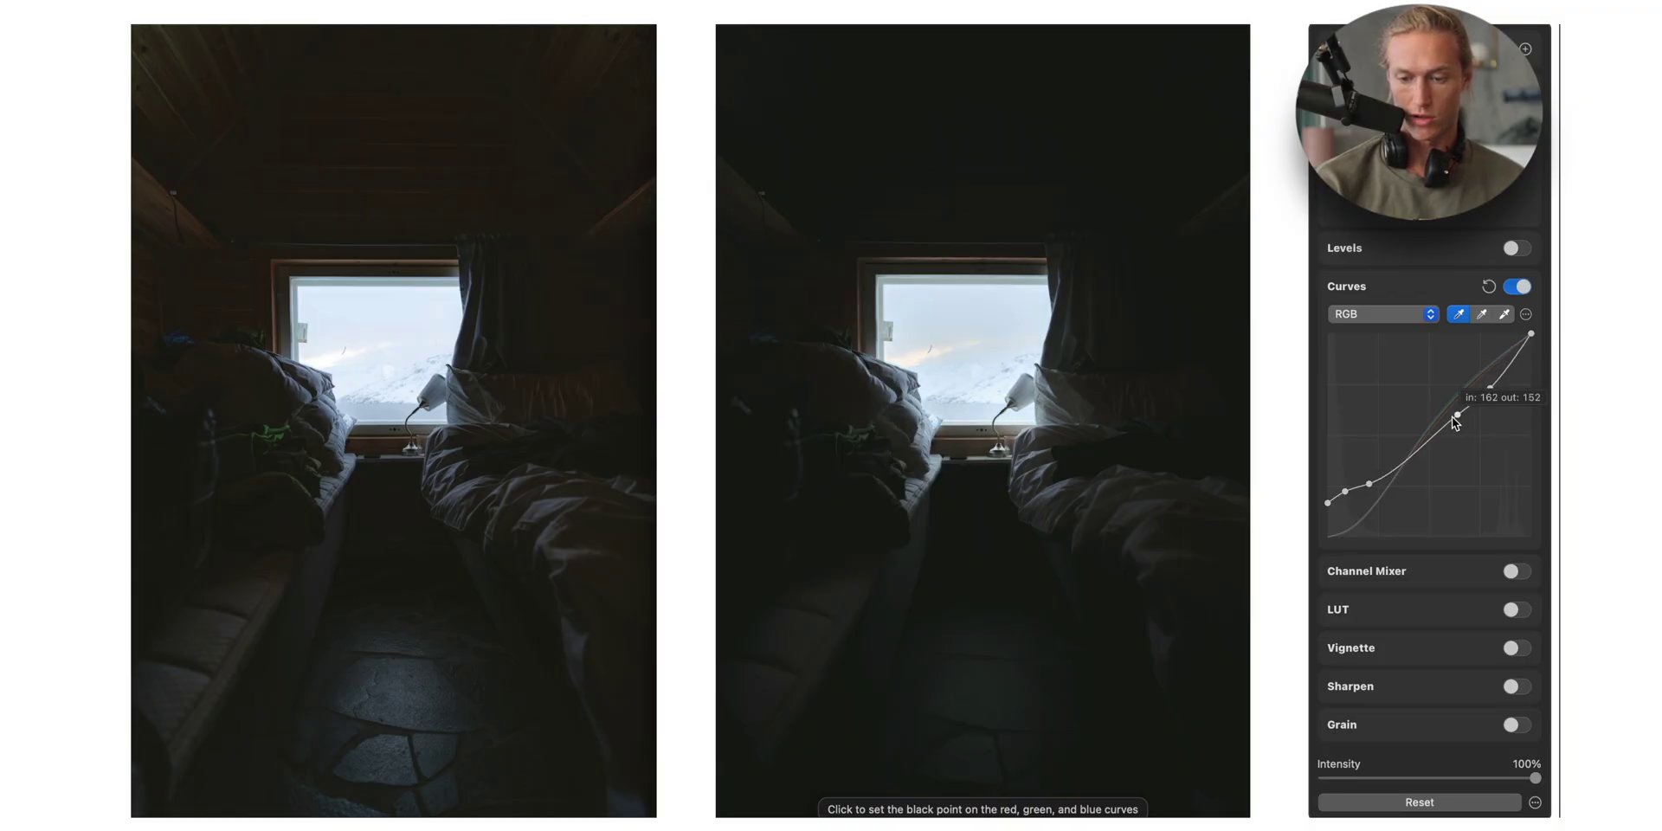
key("super+z")
key("super+z")
key("super+z")
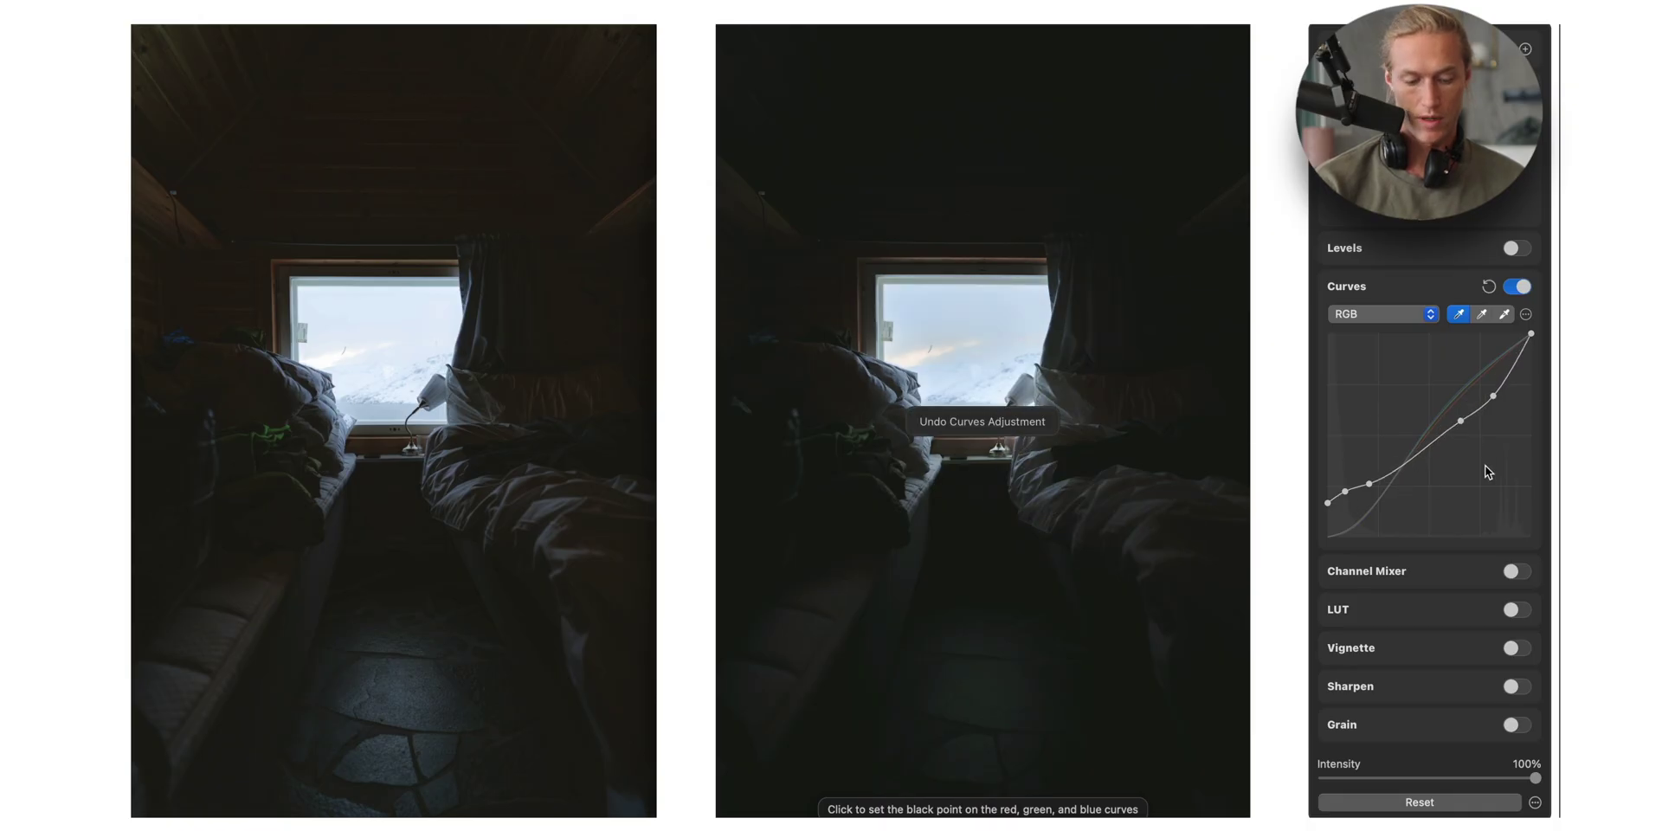
key("super+z")
key("shift+super+z")
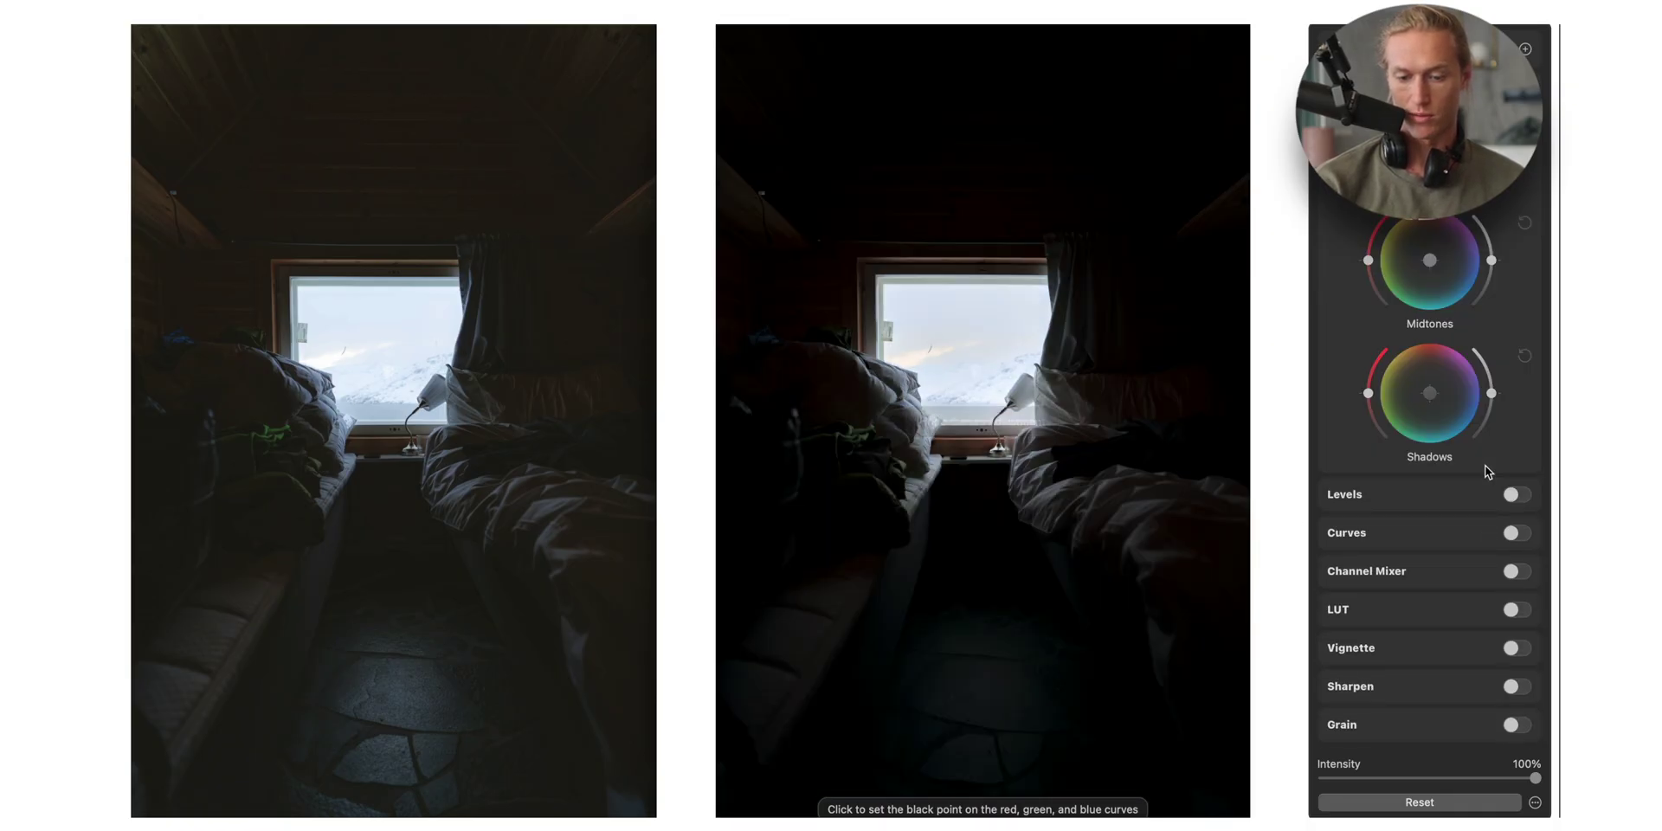
- Raise Basic Shadows to 100%
scroll(1382, 296, "down", 5)
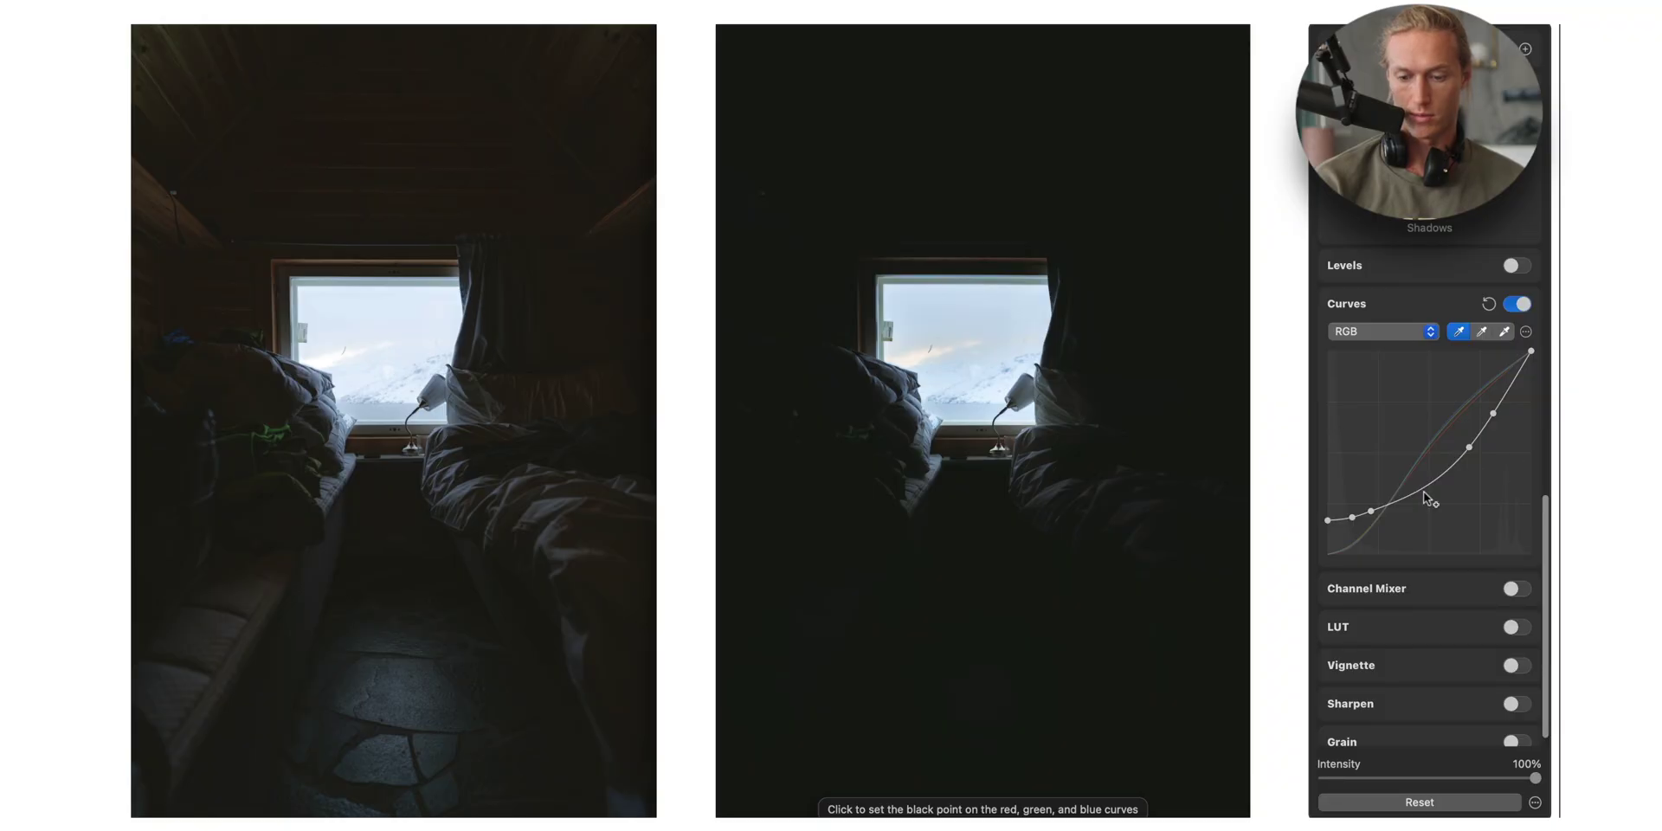
scroll(1424, 491, "up", 20)
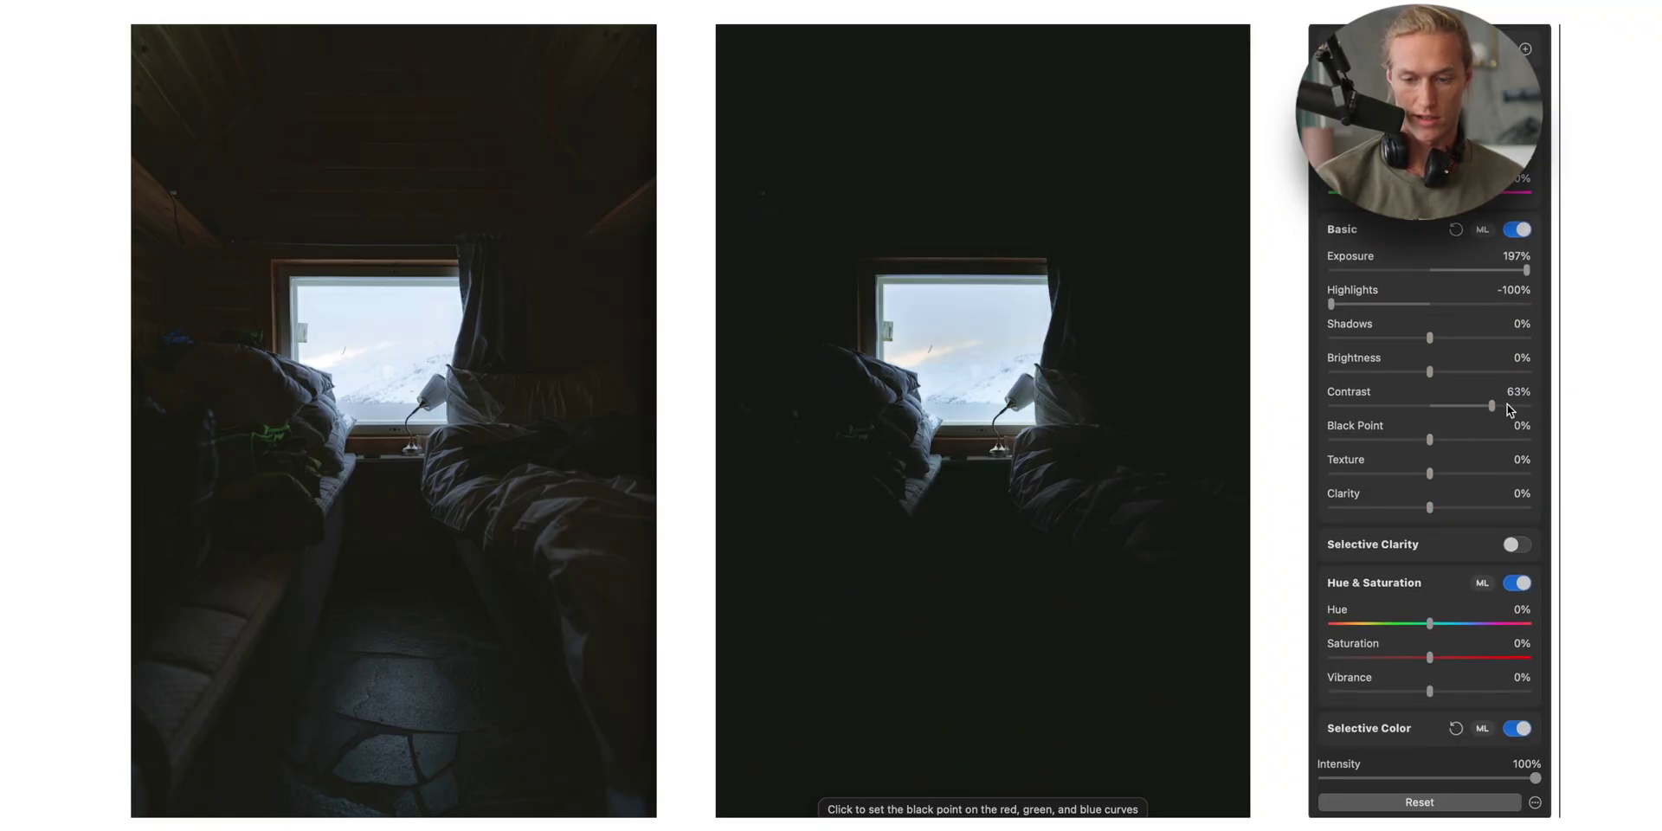
left_click_drag(1478, 338, 1521, 339)
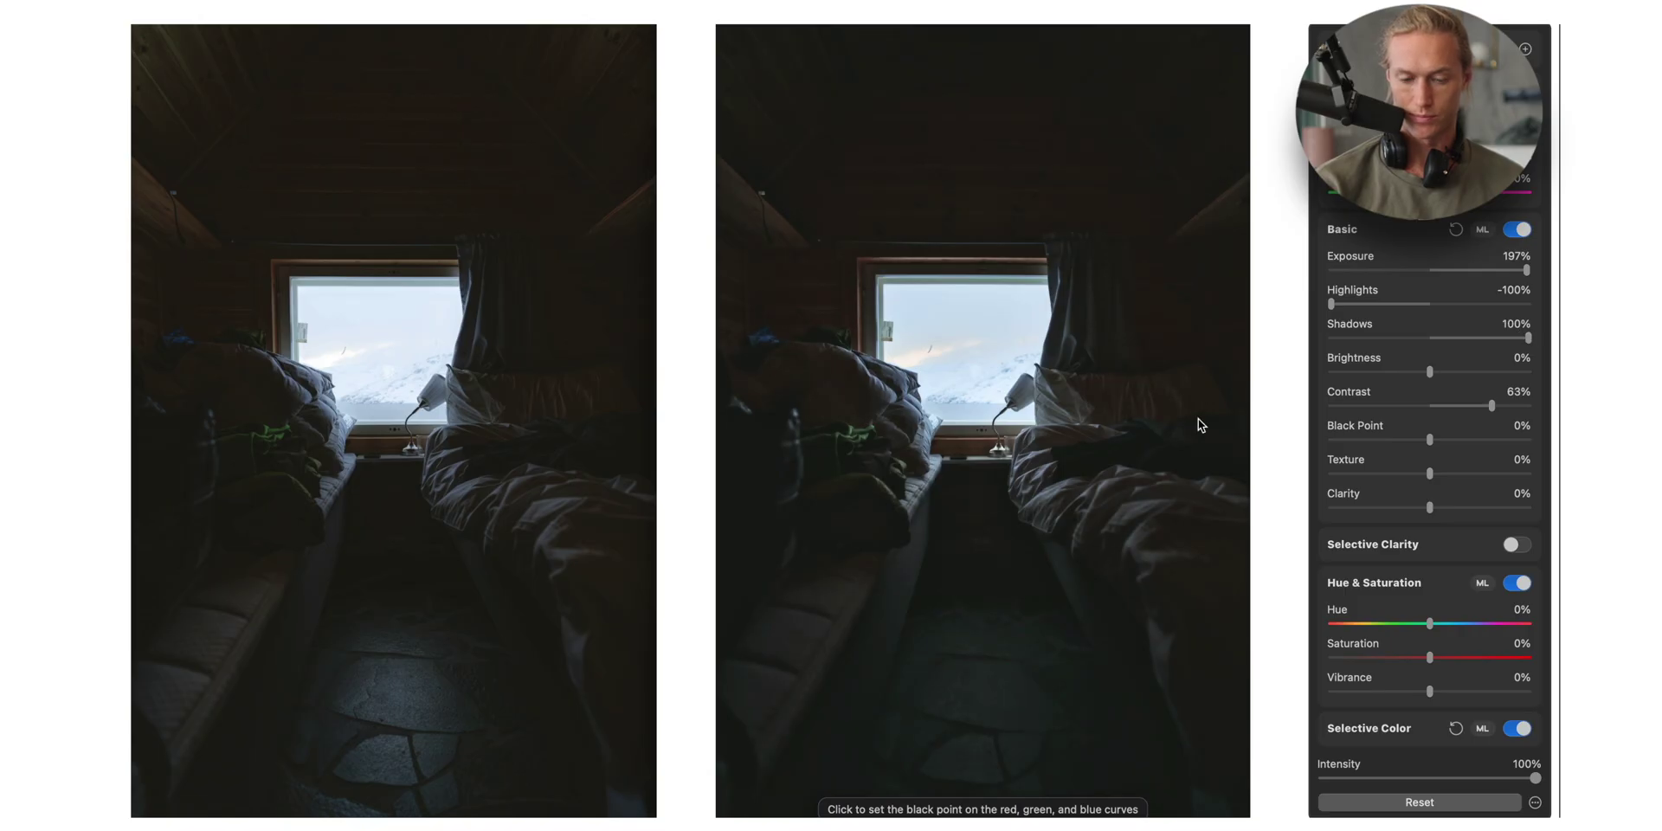
- Switch off the Curves adjustment
scroll(1441, 476, "down", 10)
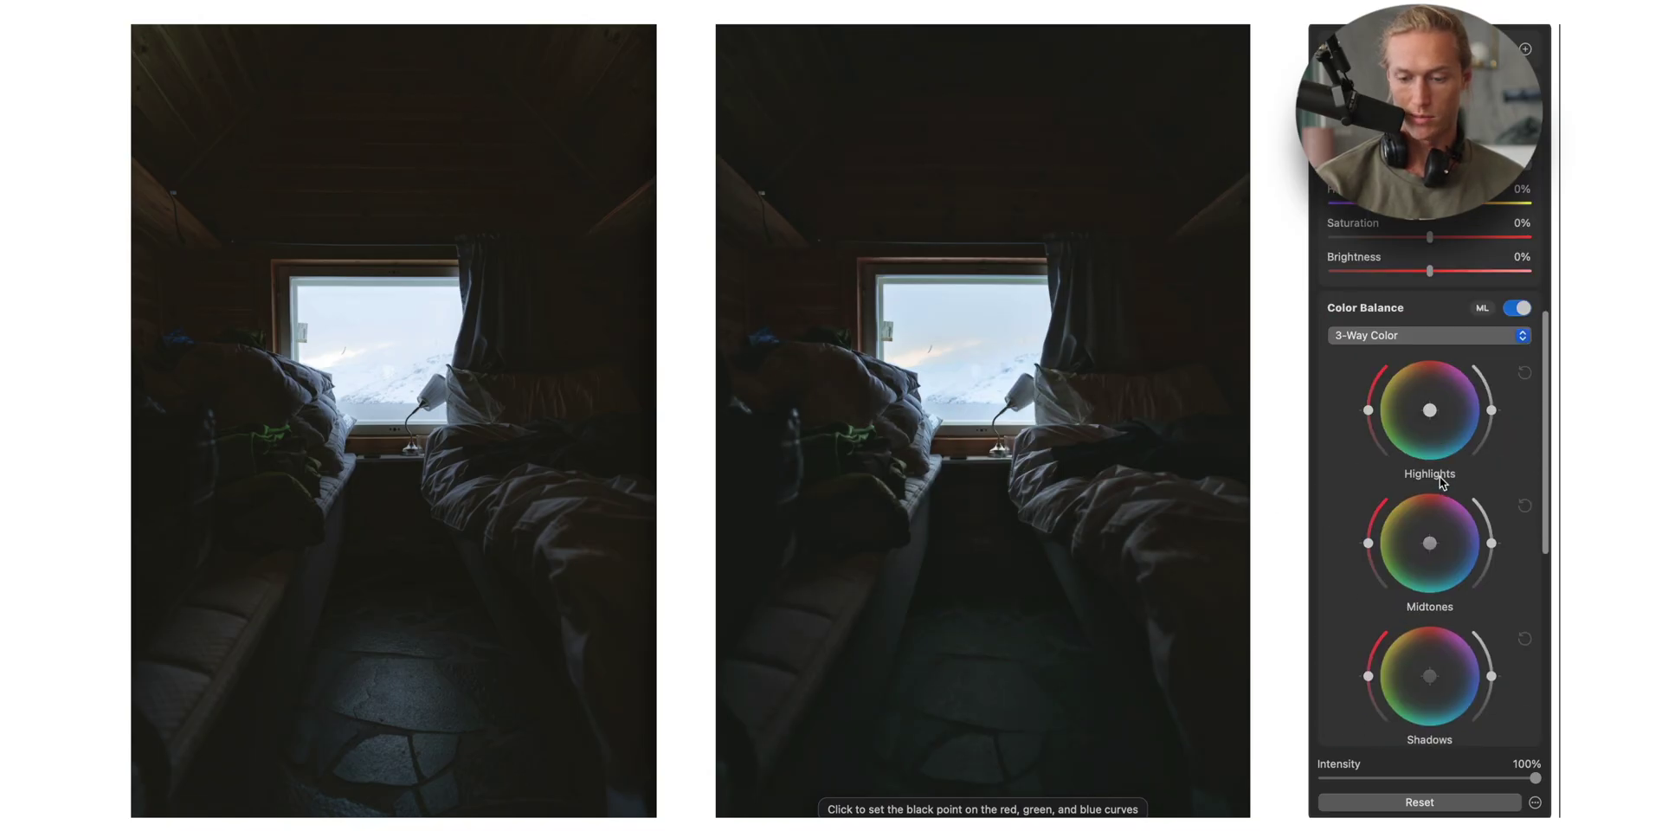
scroll(1441, 476, "down", 5)
left_click(1516, 282)
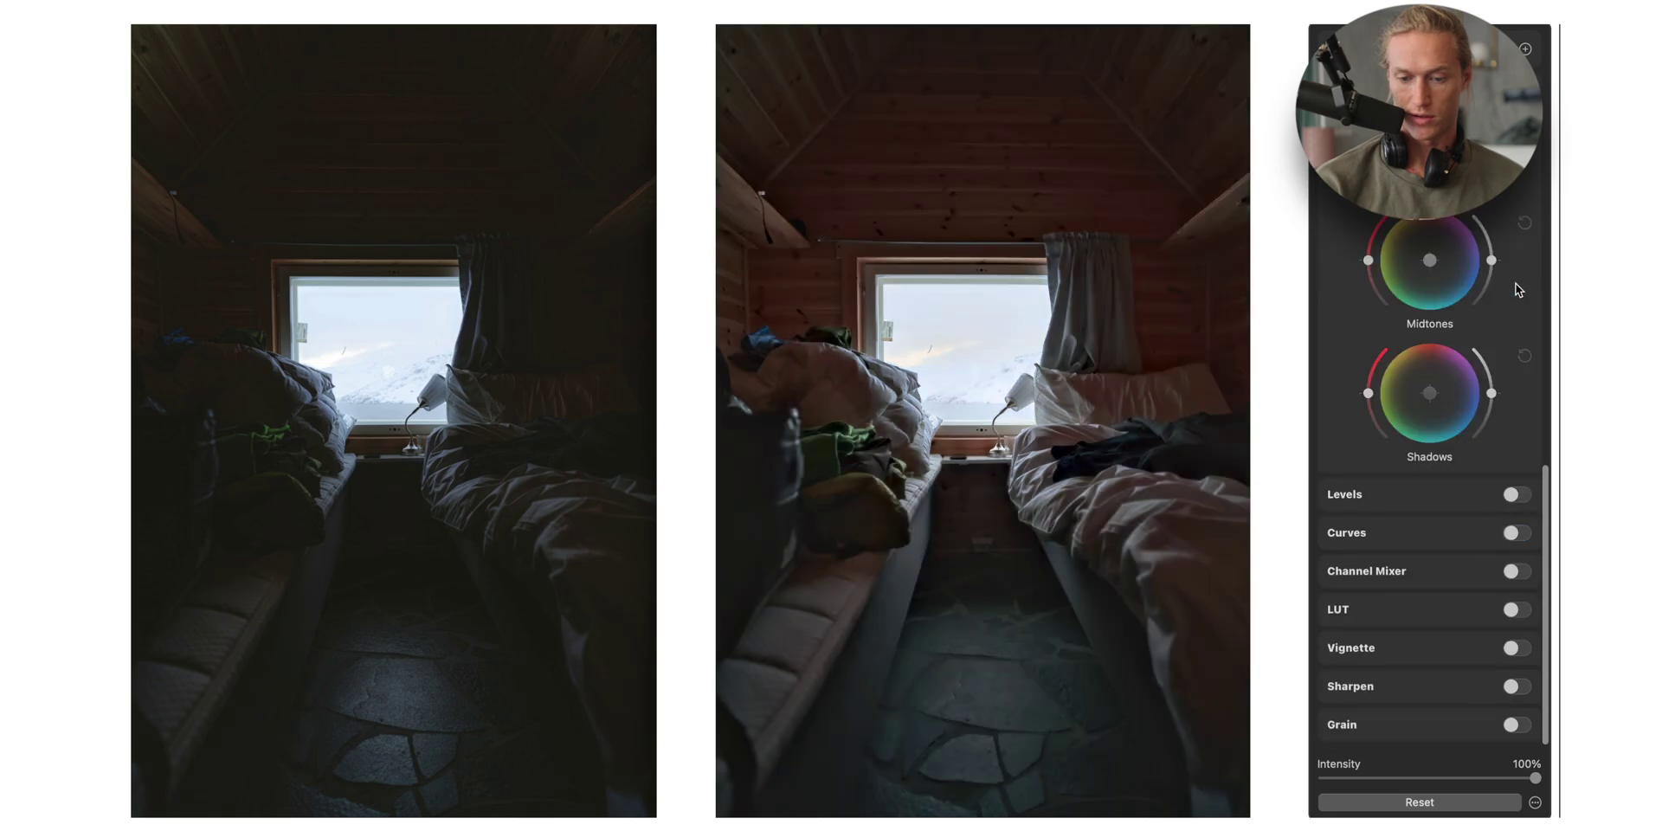
scroll(1518, 288, "up", 4)
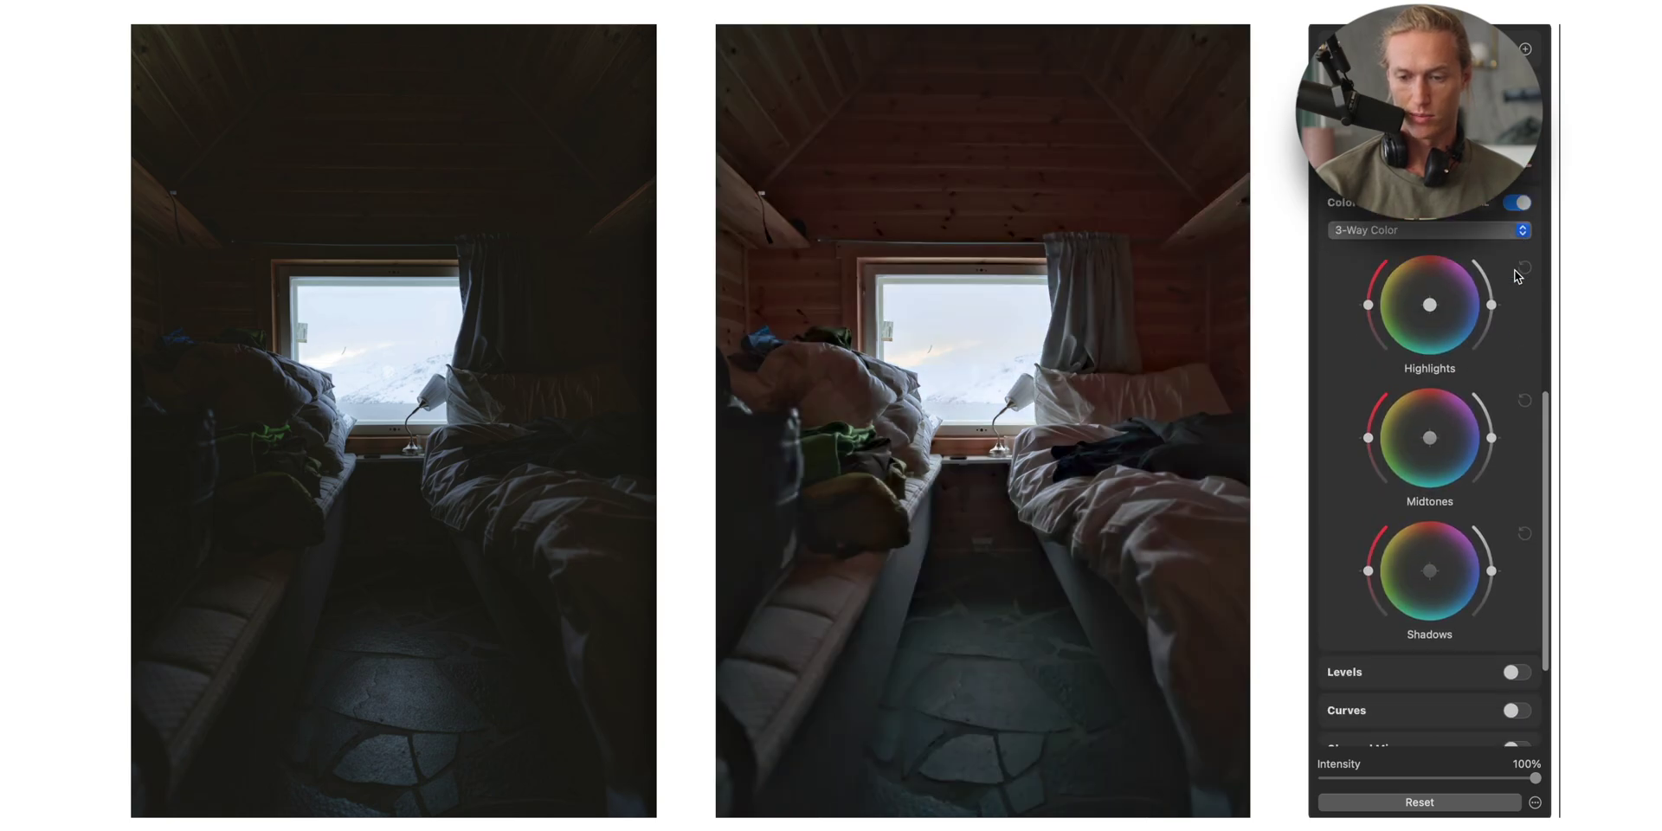
- Turn Curves back on, undoing a test reset to keep the custom curve
scroll(1517, 276, "down", 4)
left_click(1514, 533)
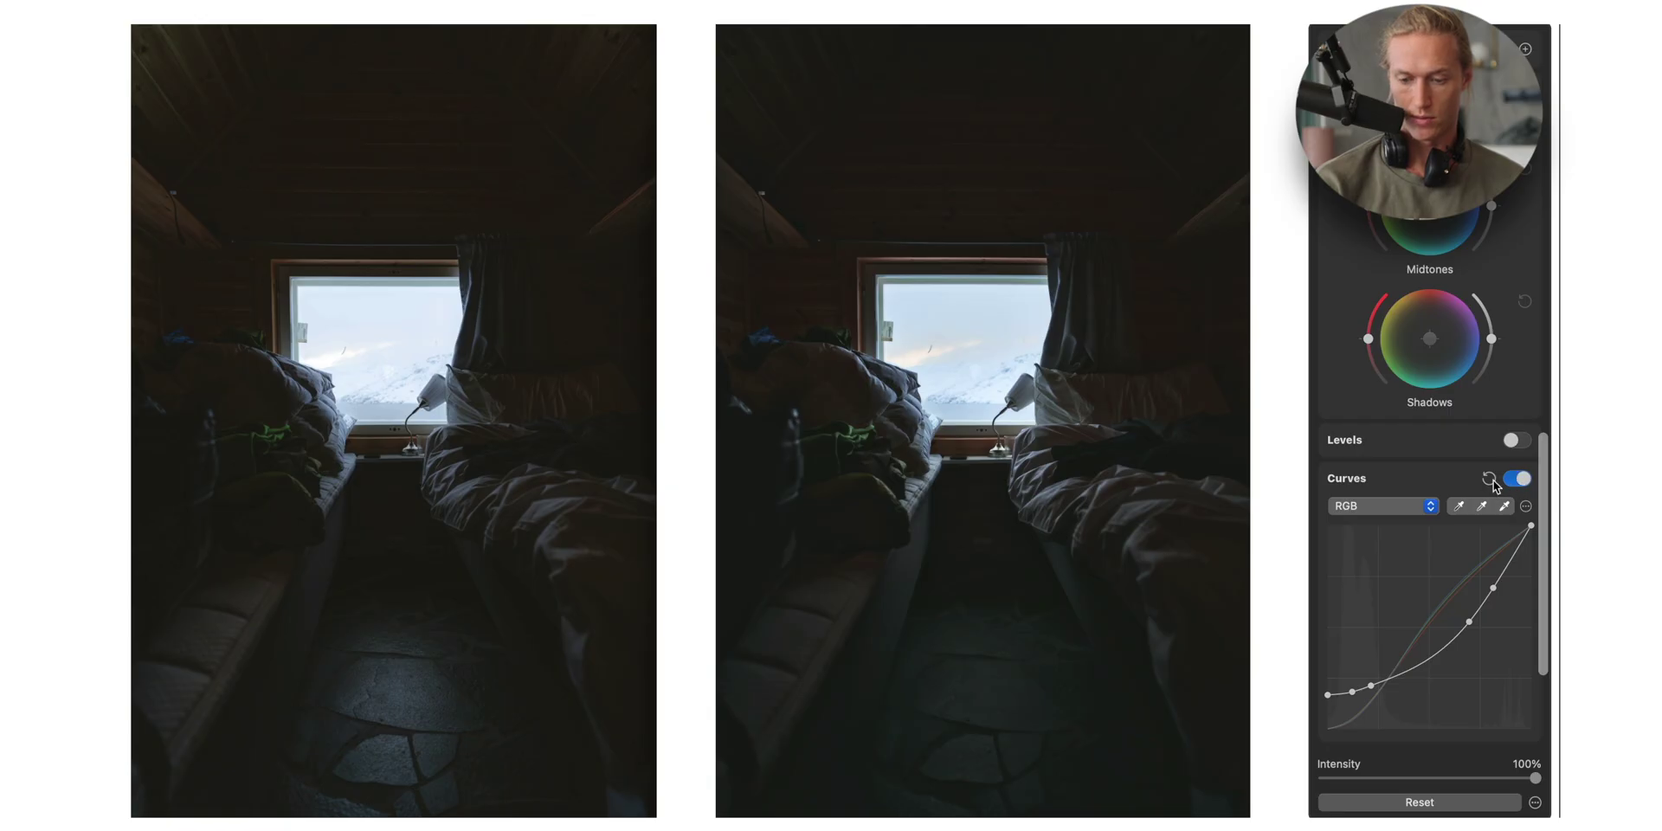
left_click(1490, 480)
key("super+z")
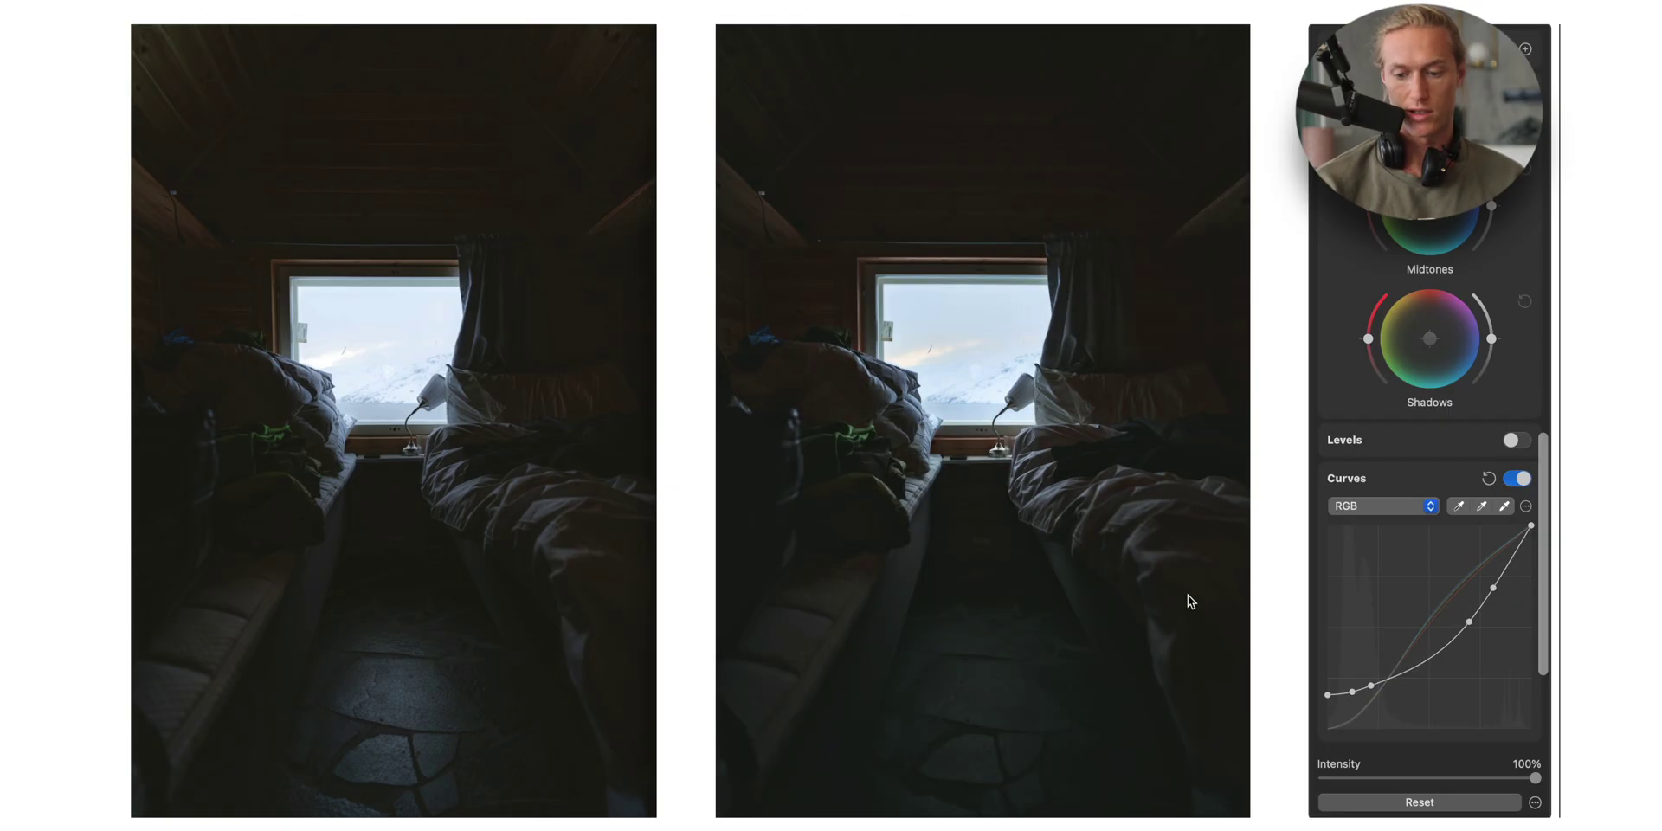
- View the Red, Green and Blue channel curves in turn
left_click(1393, 506)
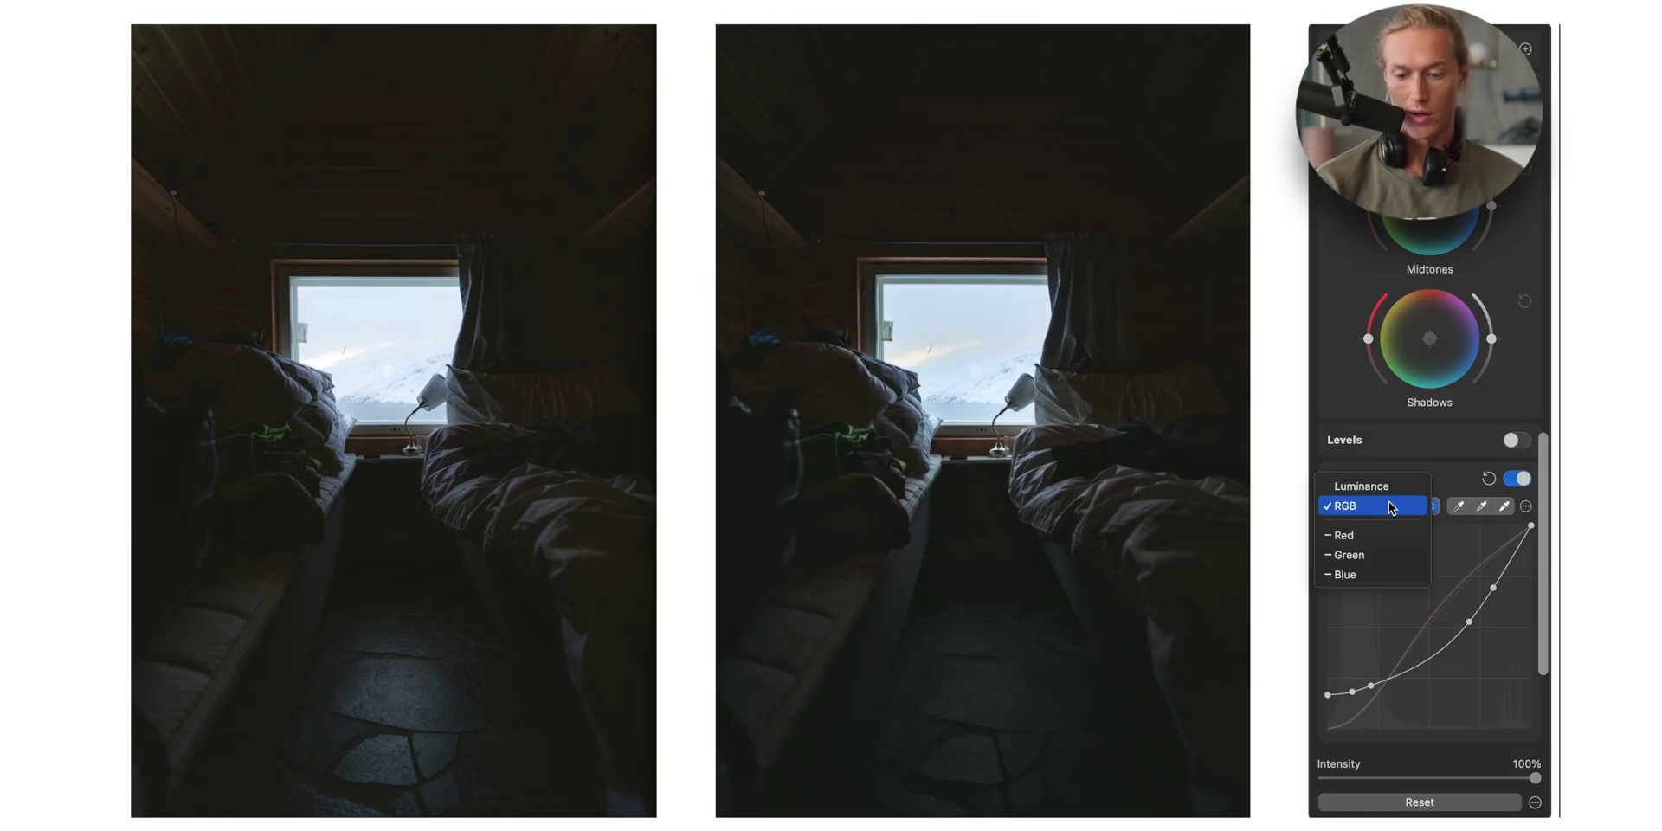
left_click(1384, 536)
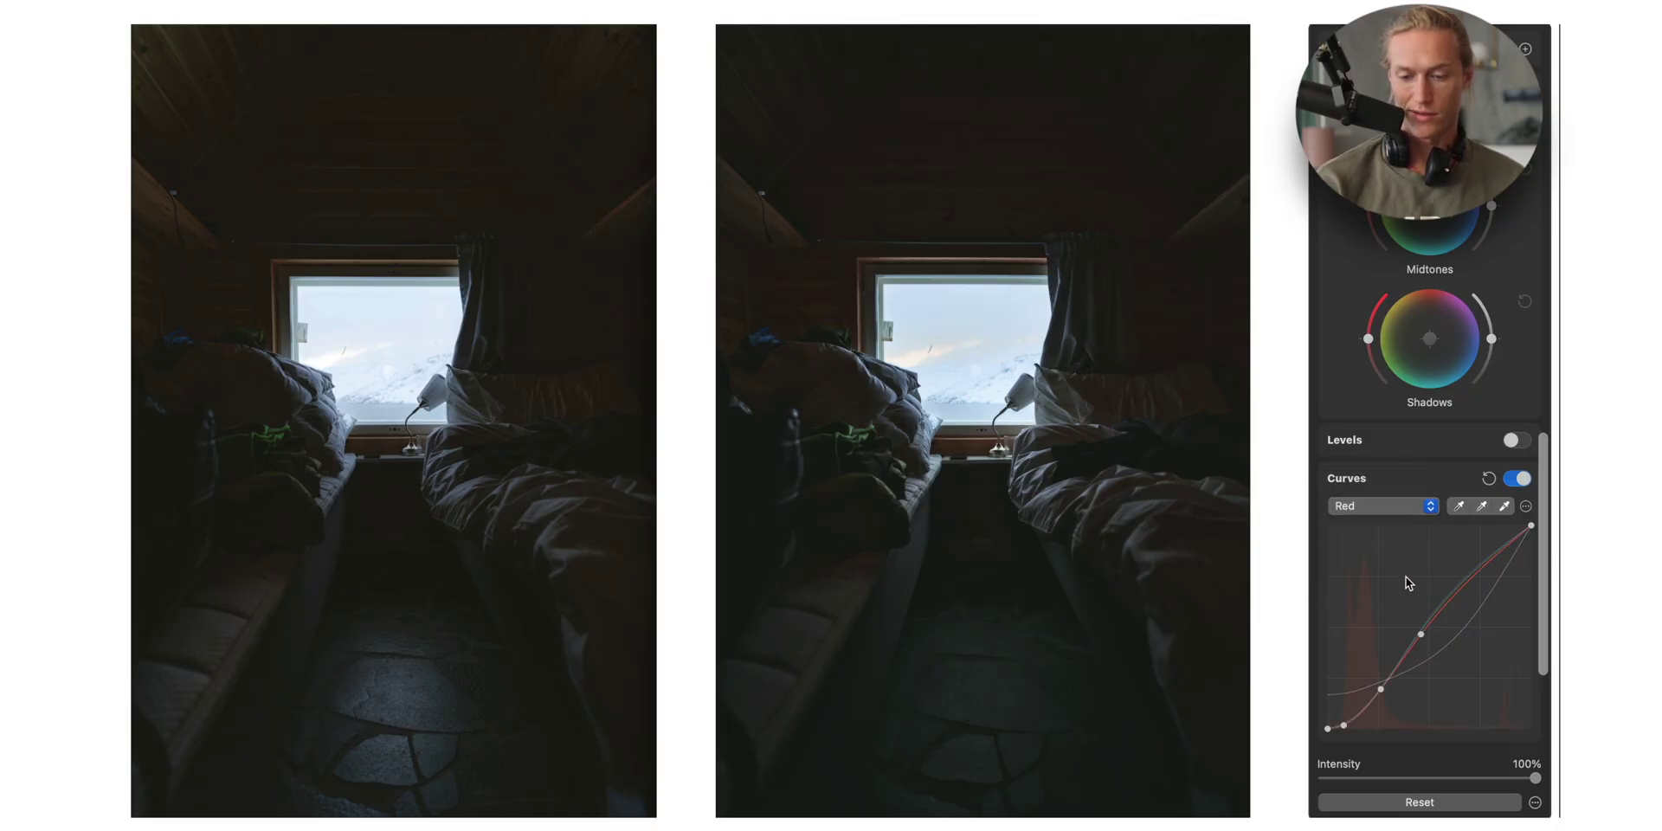
left_click(1385, 506)
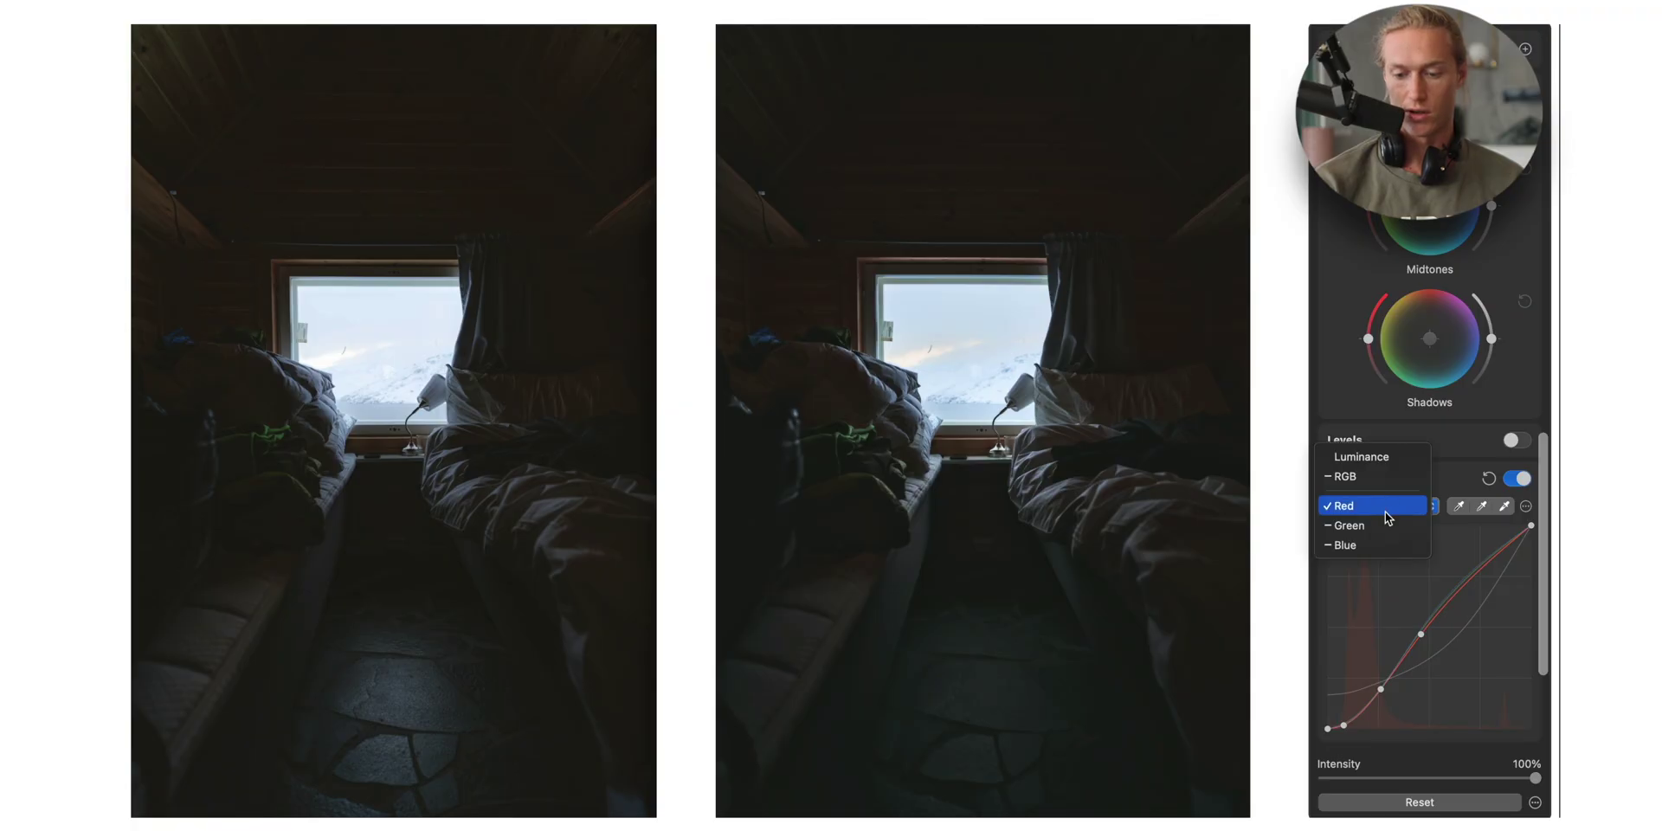
left_click(1387, 523)
left_click(1384, 504)
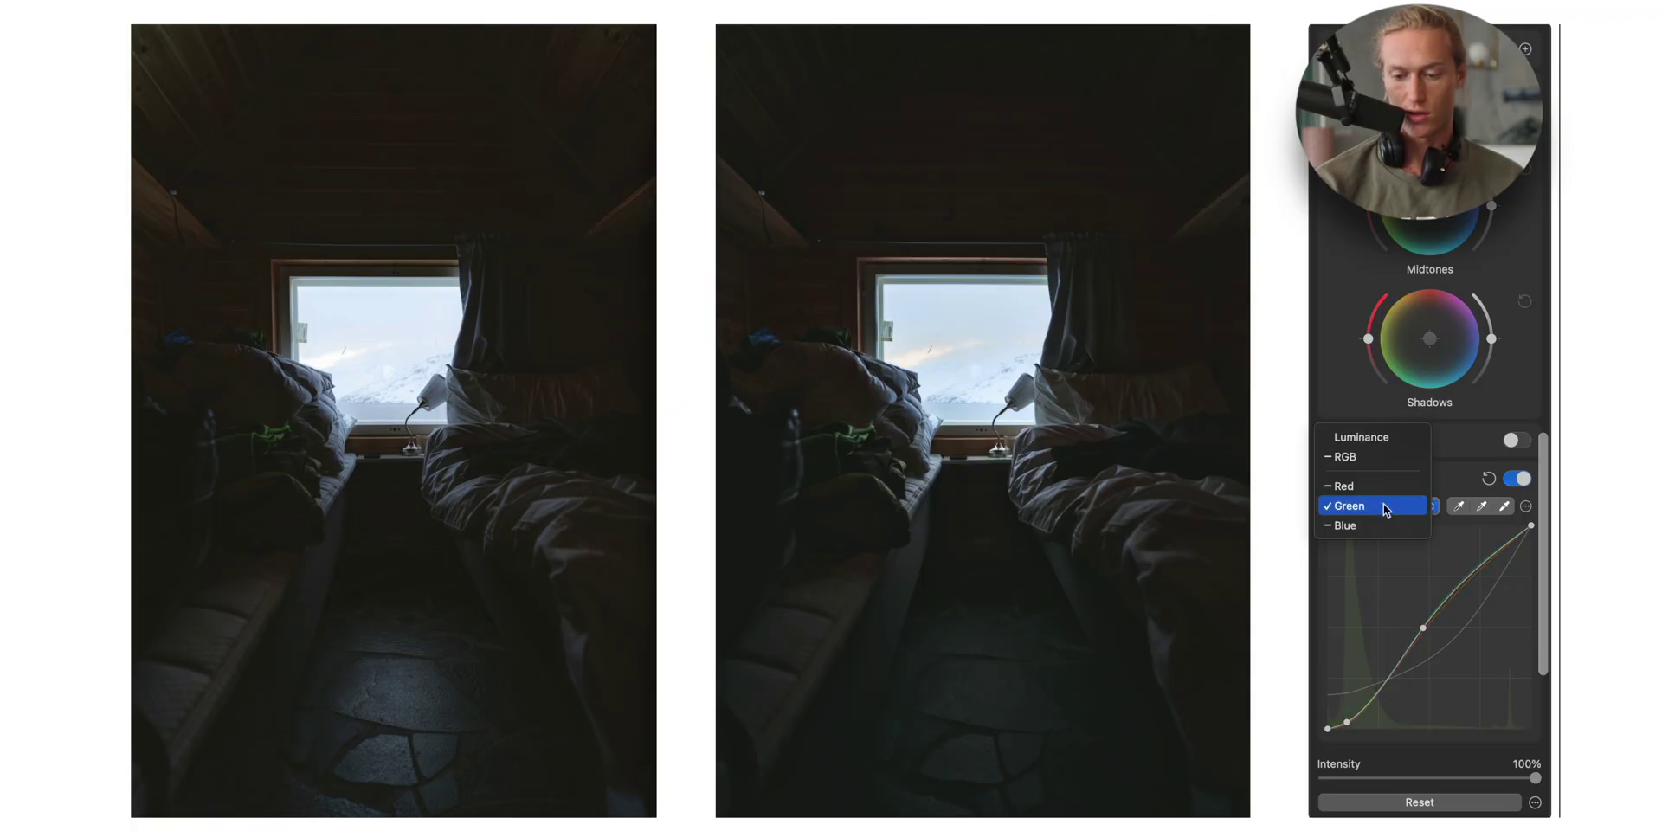
left_click(1386, 523)
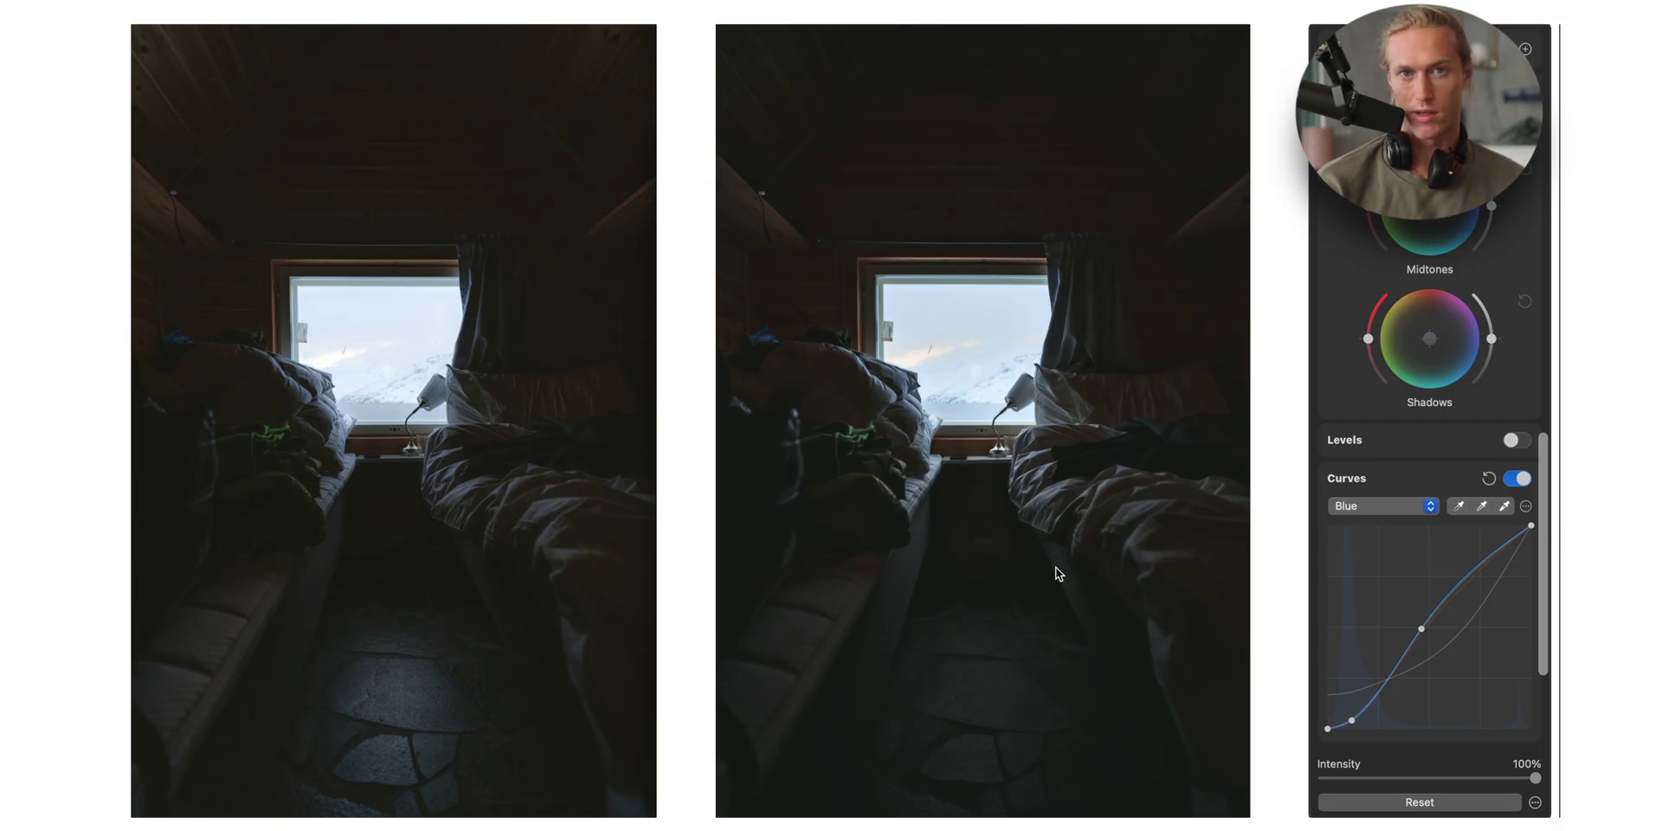
- Browse the orange, yellow, cyan and blue Selective Color ranges
scroll(1476, 497, "up", 10)
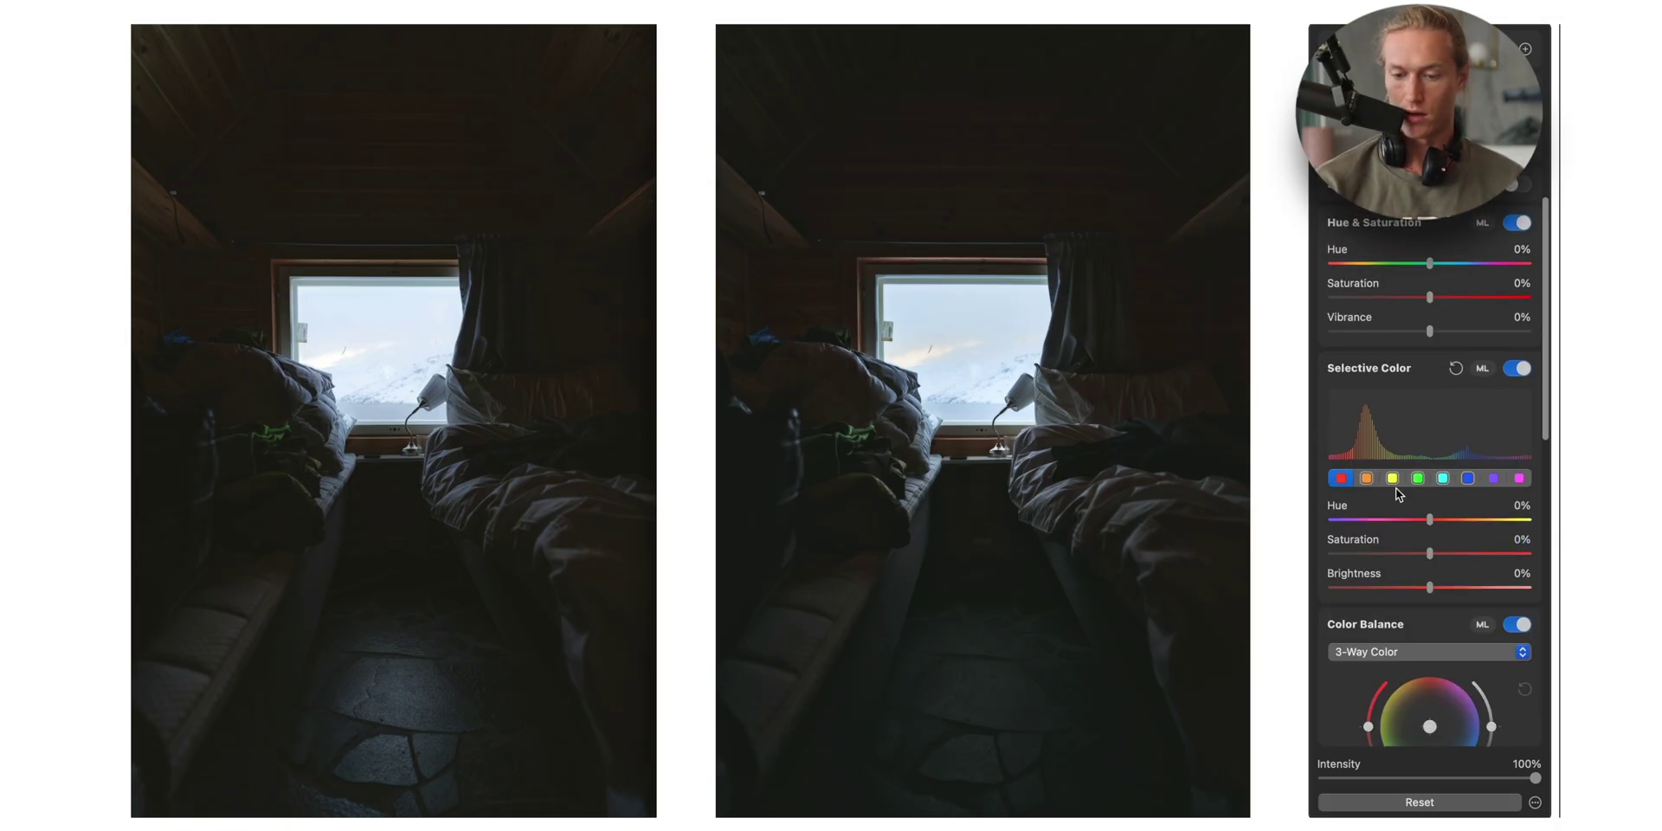
left_click(1367, 479)
left_click(1394, 478)
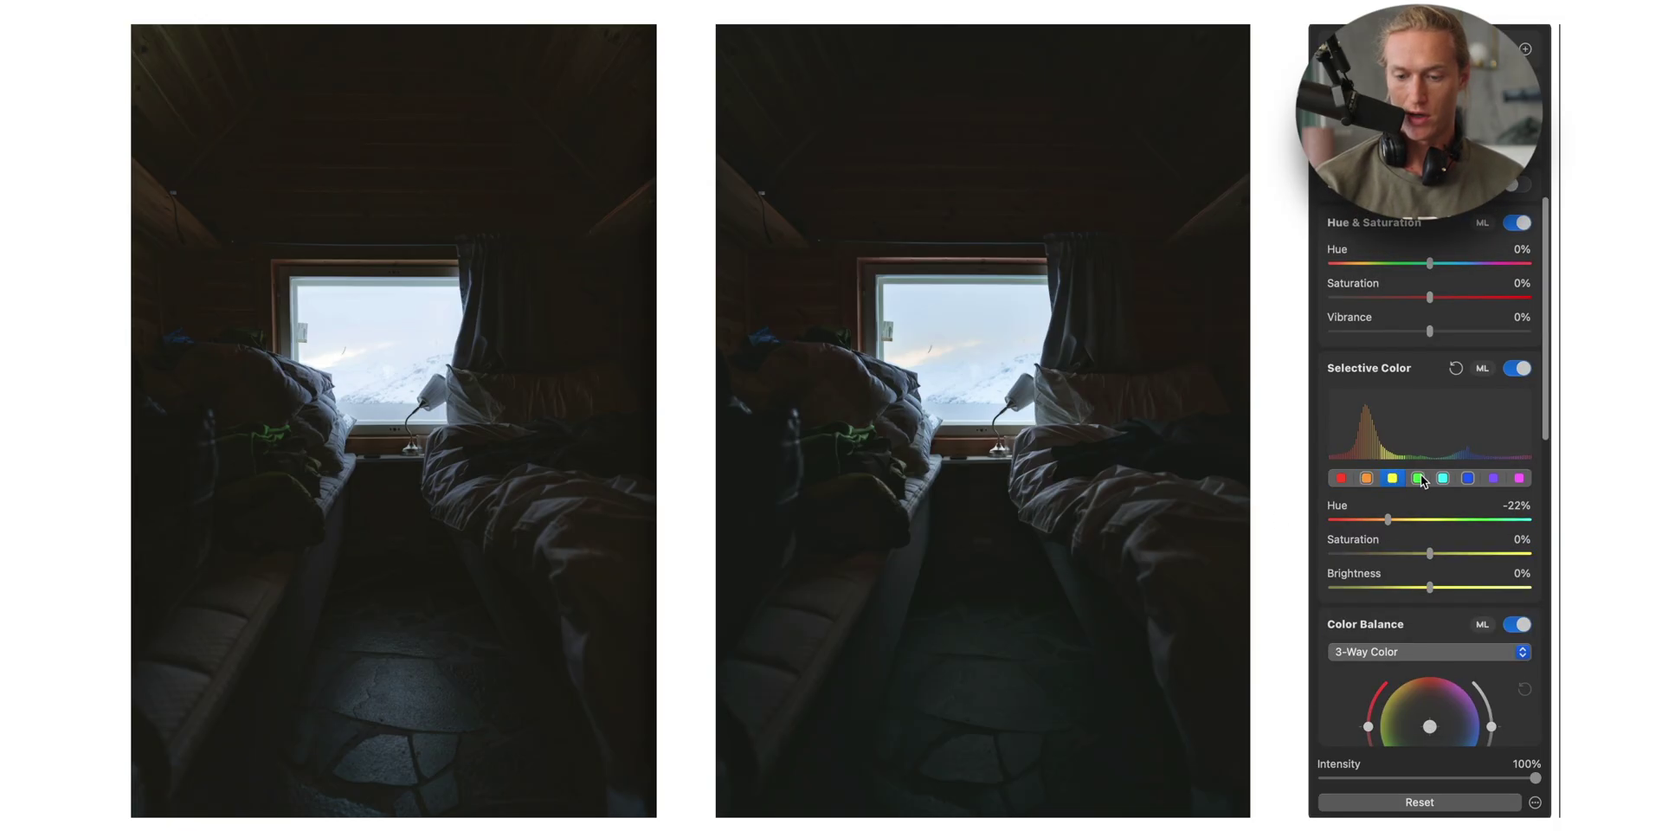
left_click(1419, 478)
left_click(1442, 479)
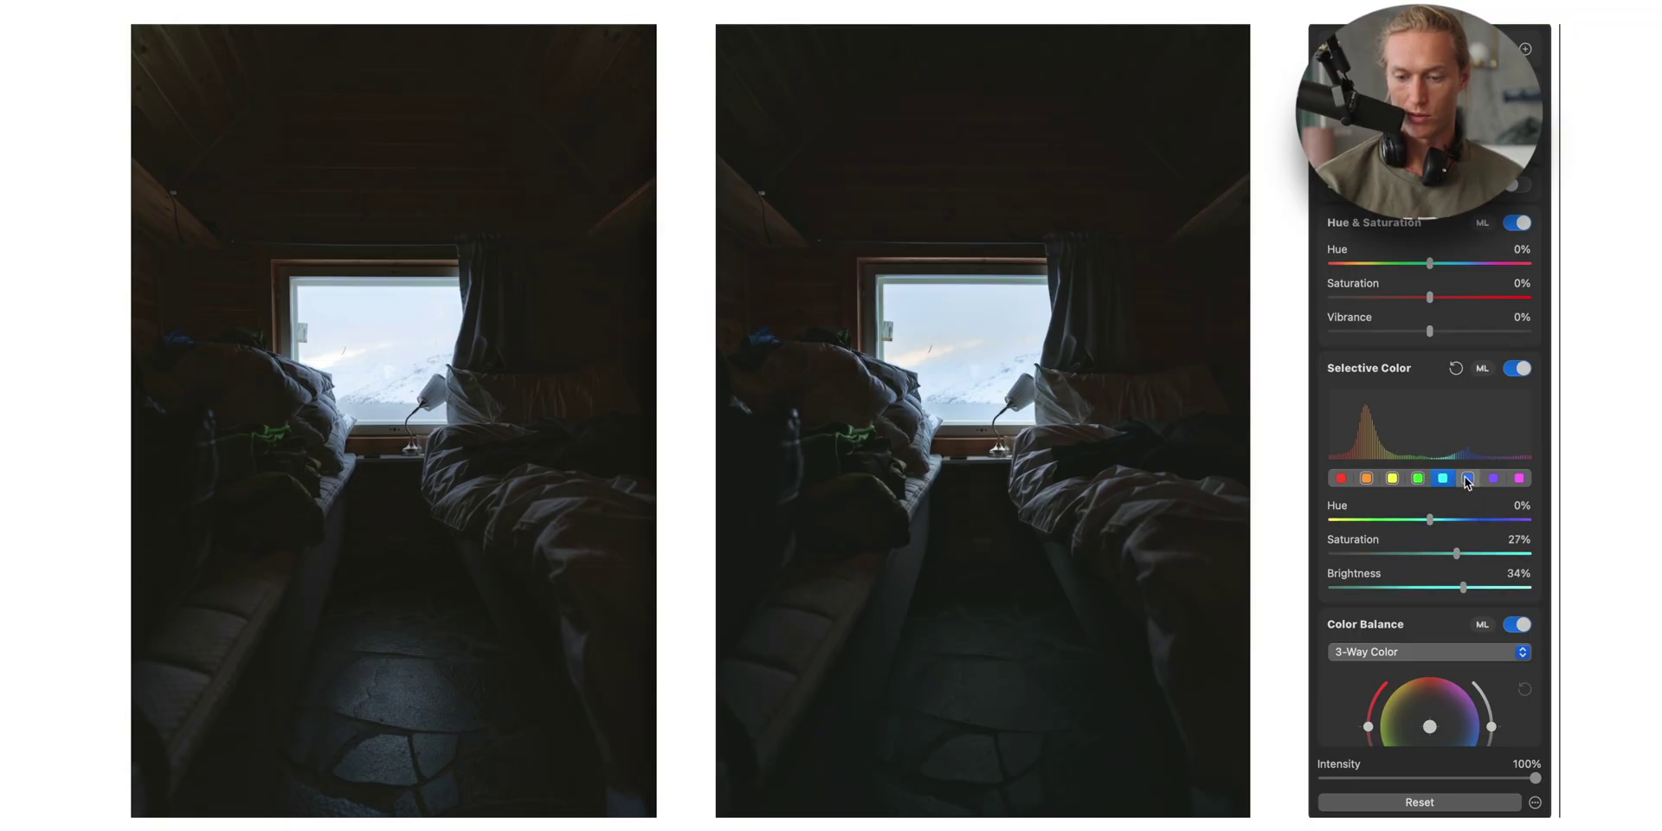
left_click(1468, 479)
- Toggle Selective Color off and on repeatedly to compare, leaving it on
left_click(1519, 369)
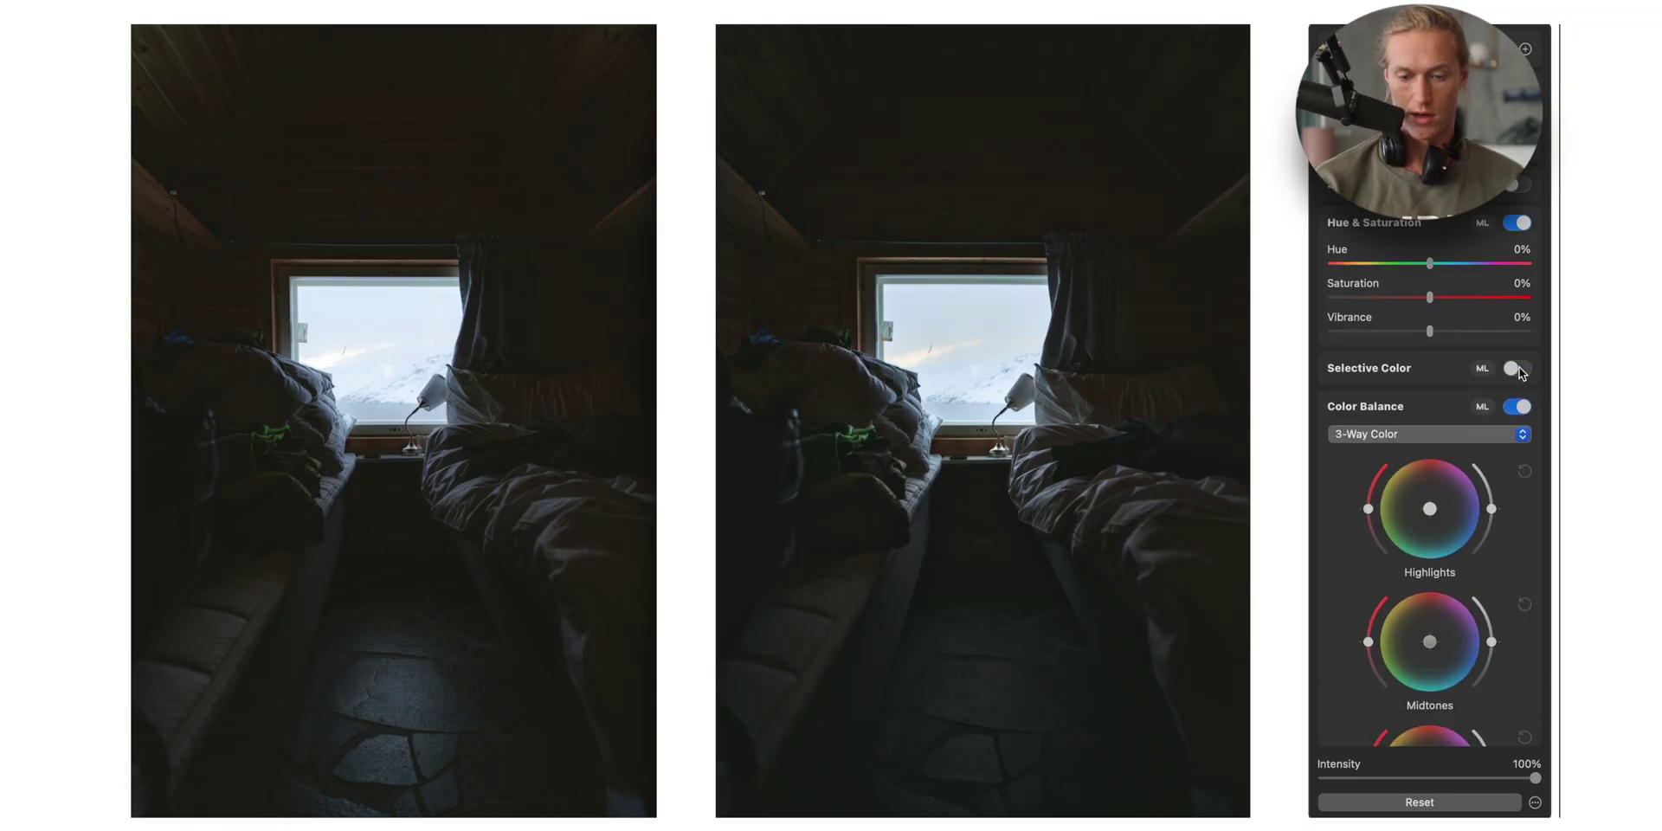
left_click(1519, 370)
left_click(1519, 370)
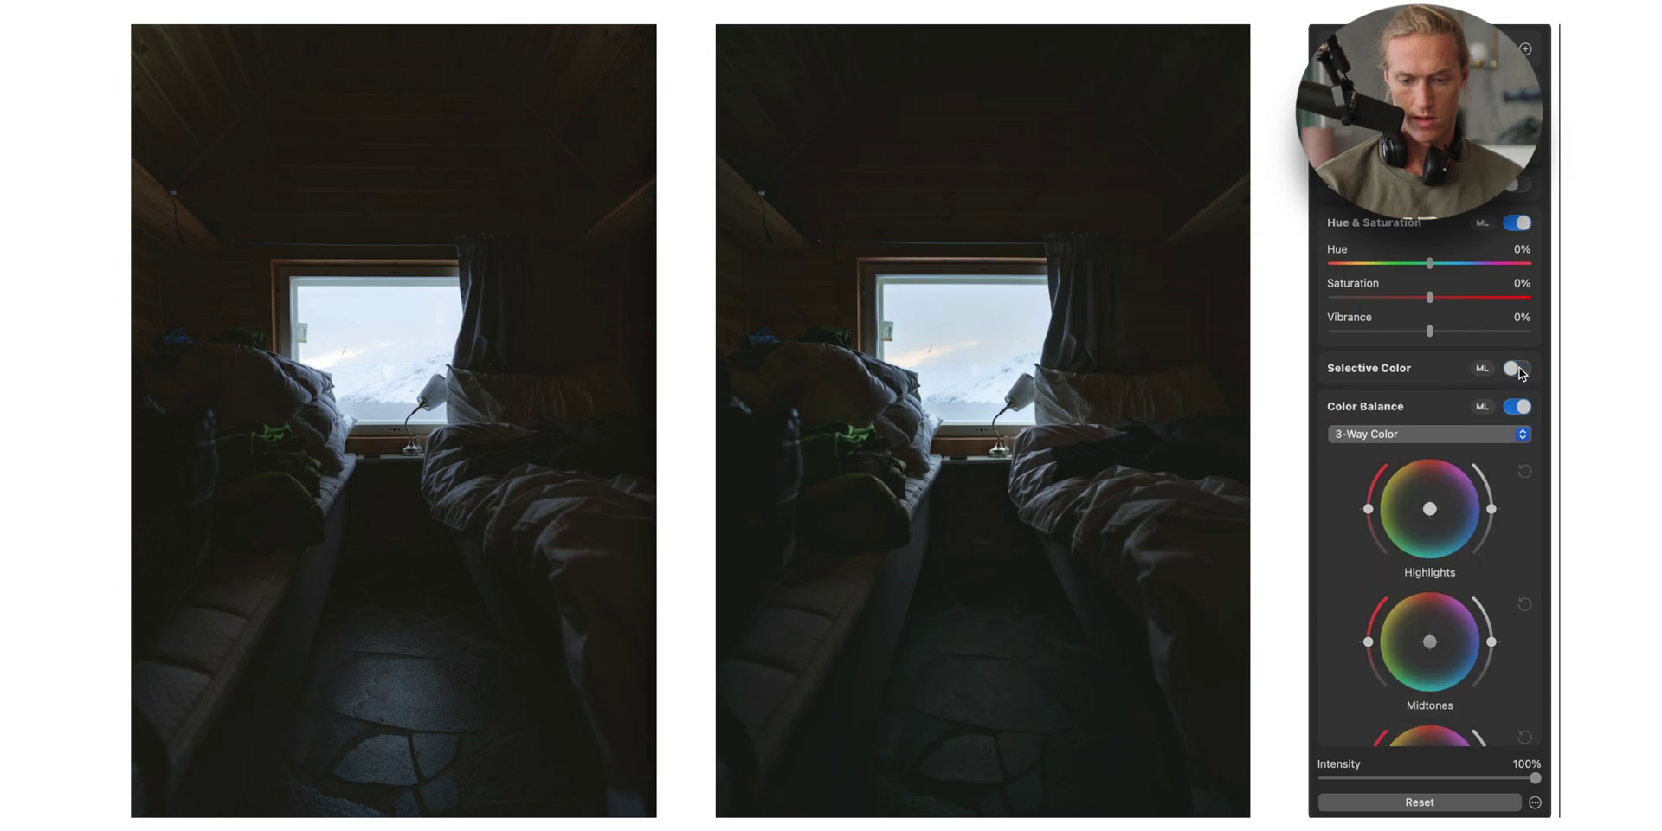
left_click(1520, 370)
left_click(1519, 369)
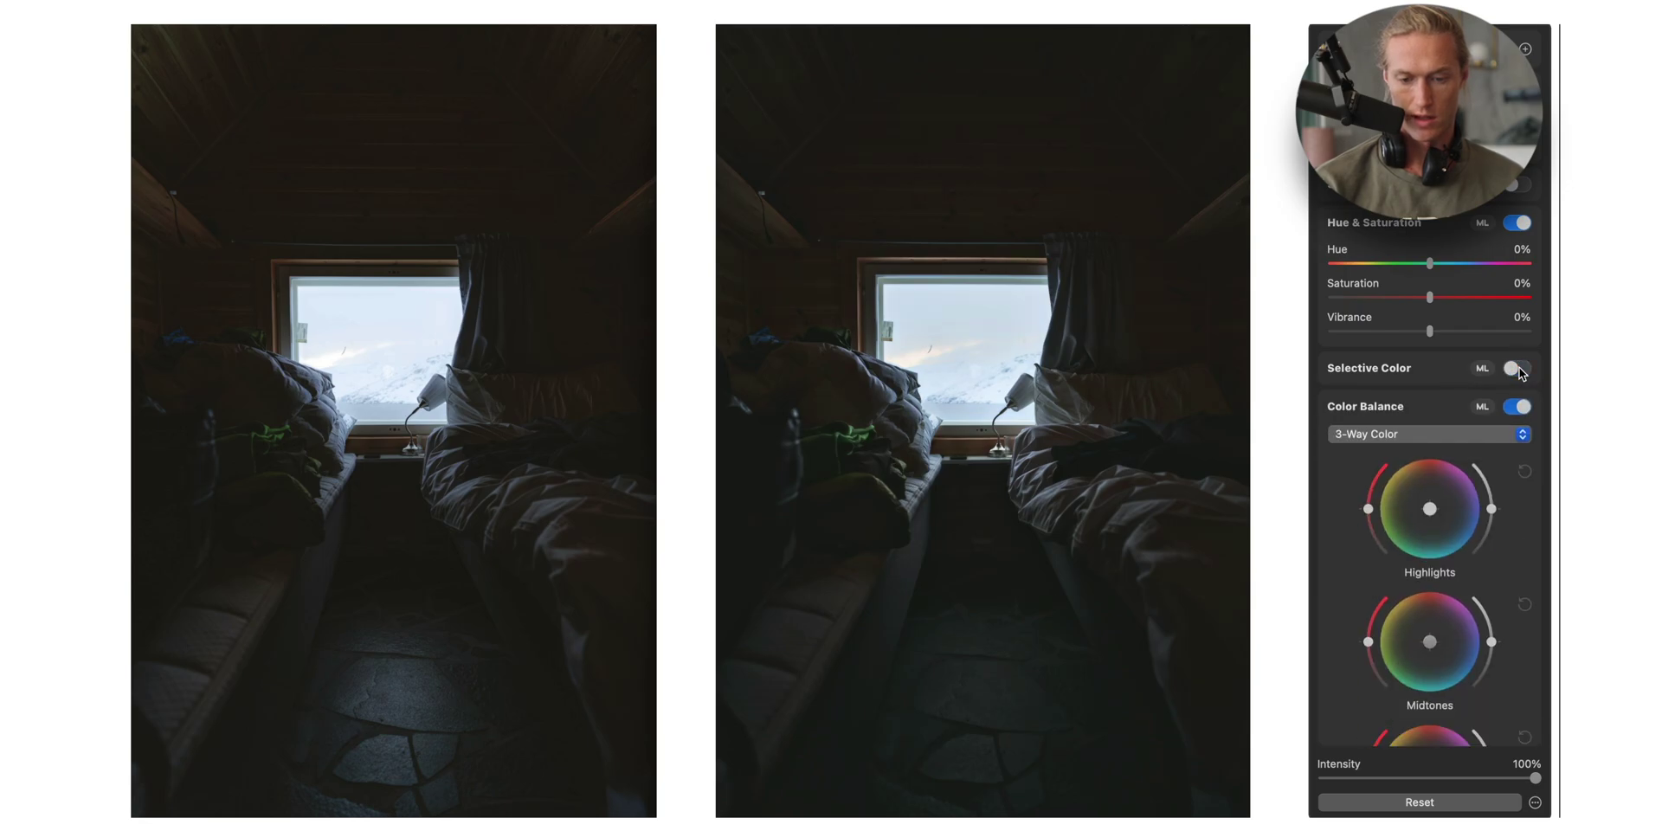
left_click(1519, 370)
left_click(1519, 370)
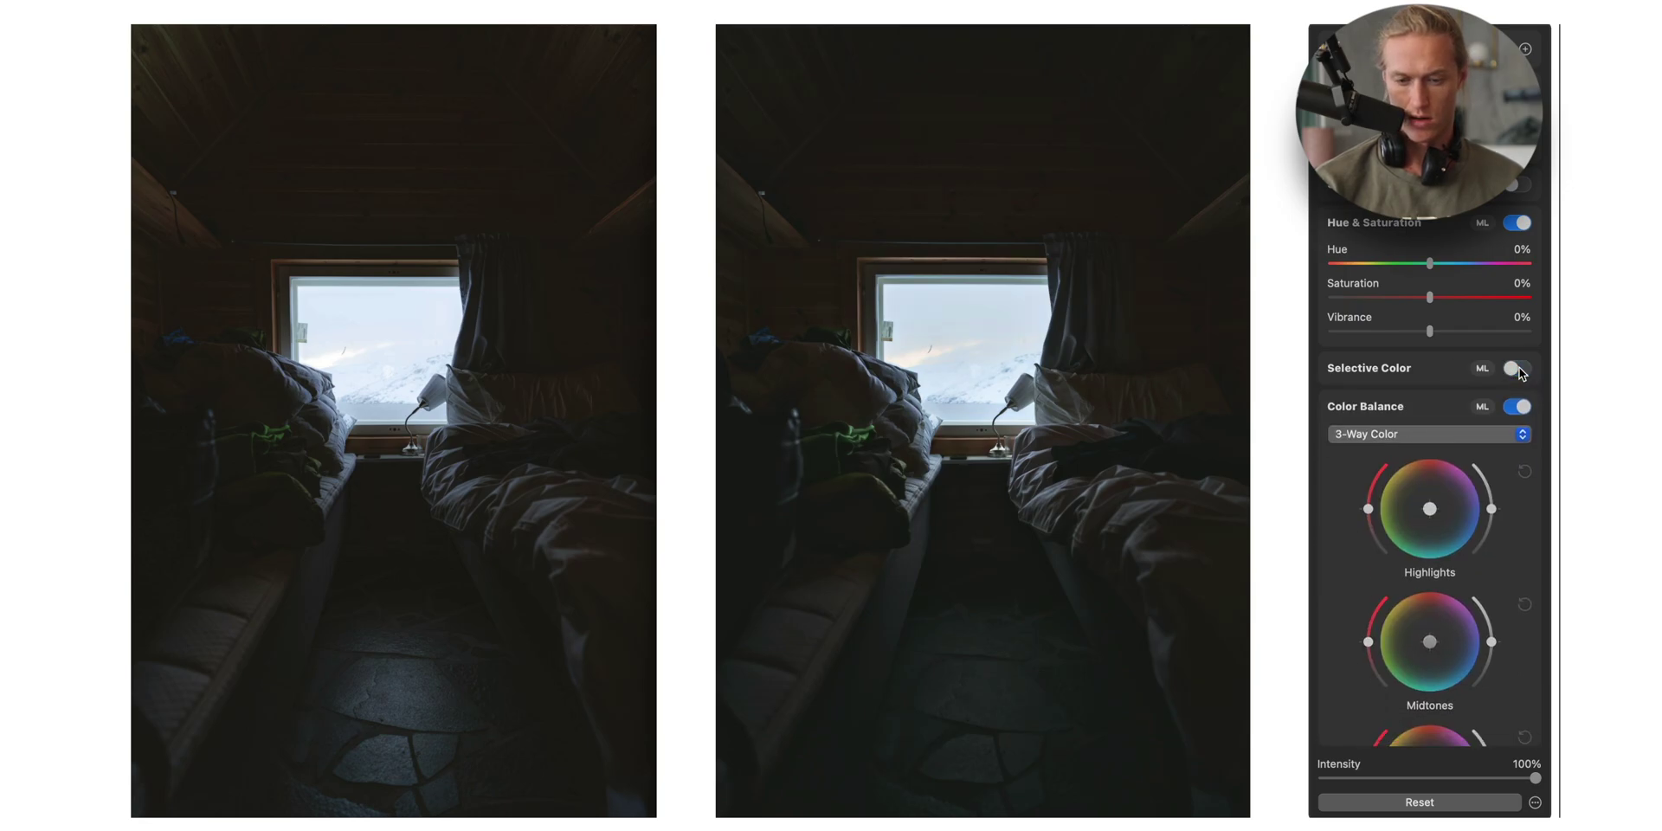
left_click(1519, 369)
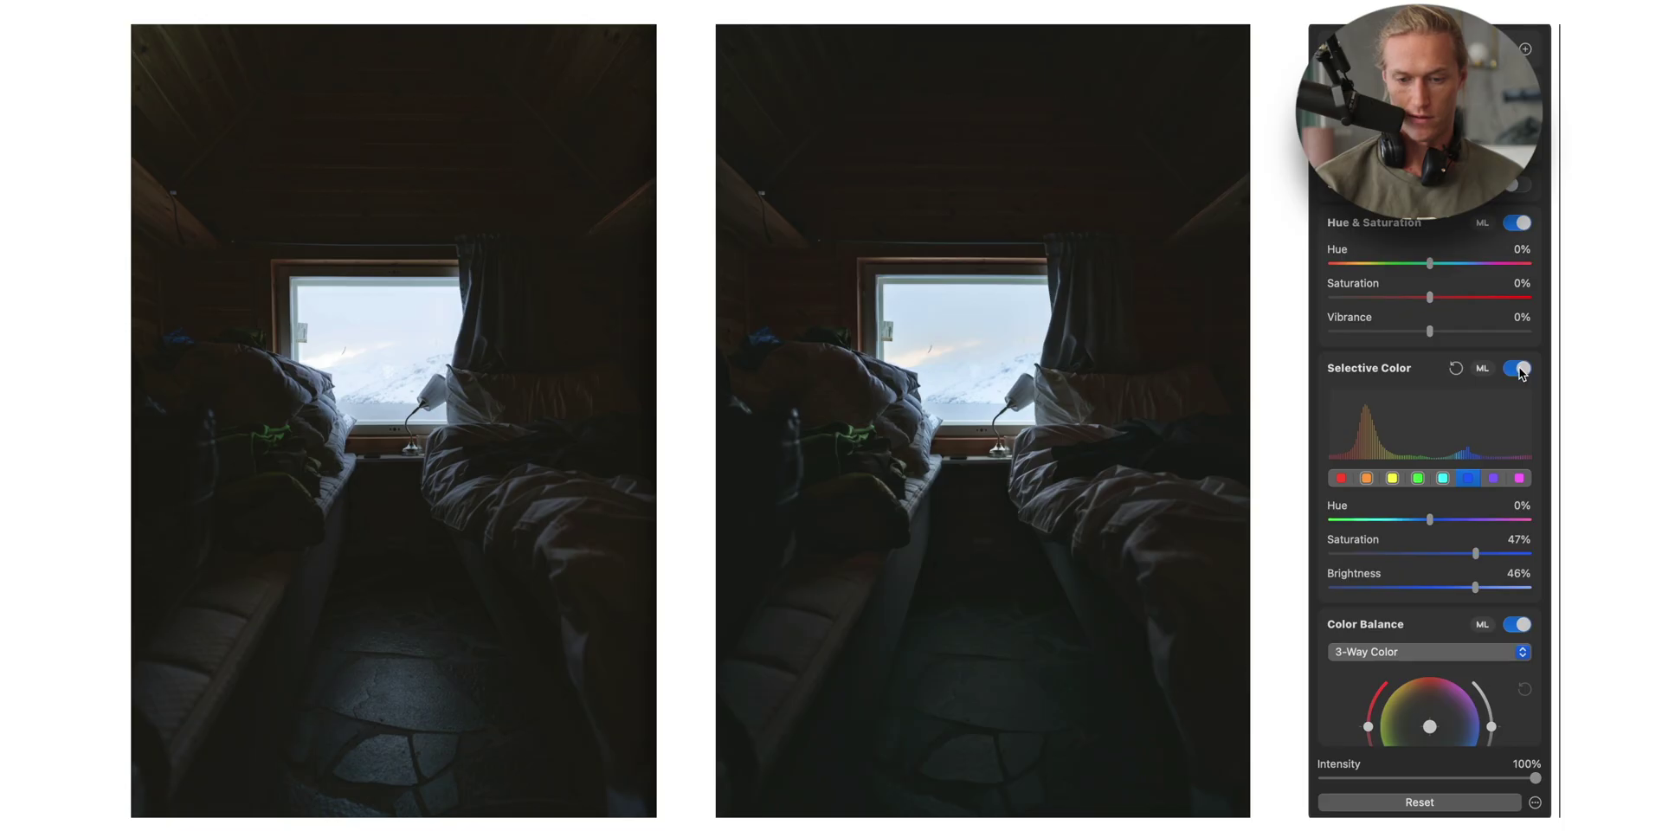
- Set orange saturation to 64% and return yellow's hue to about 0%
left_click(1368, 478)
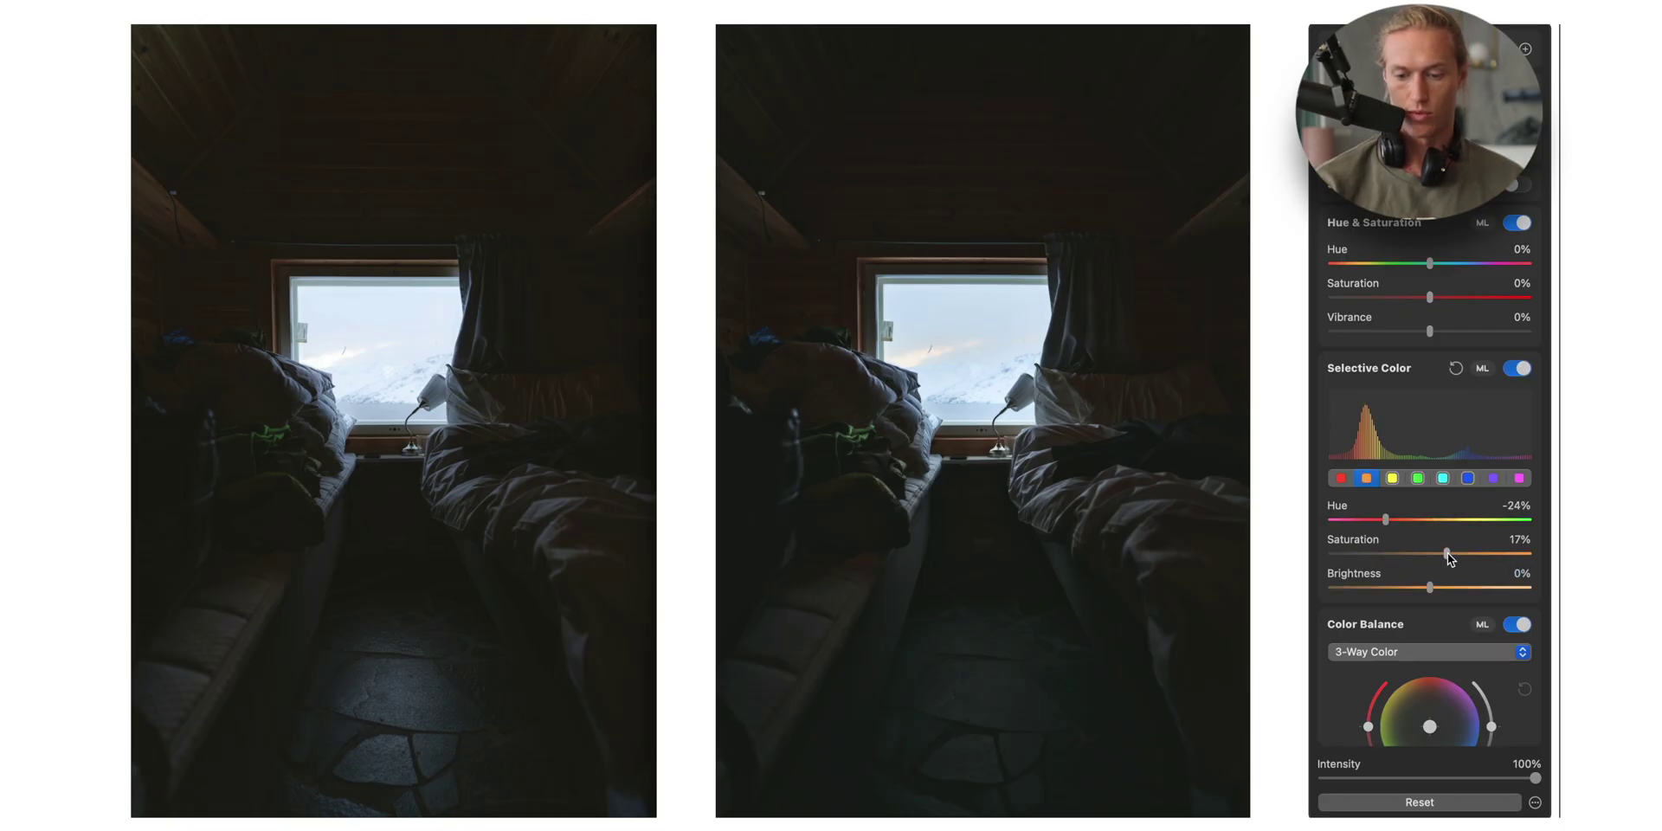
left_click_drag(1447, 553, 1492, 539)
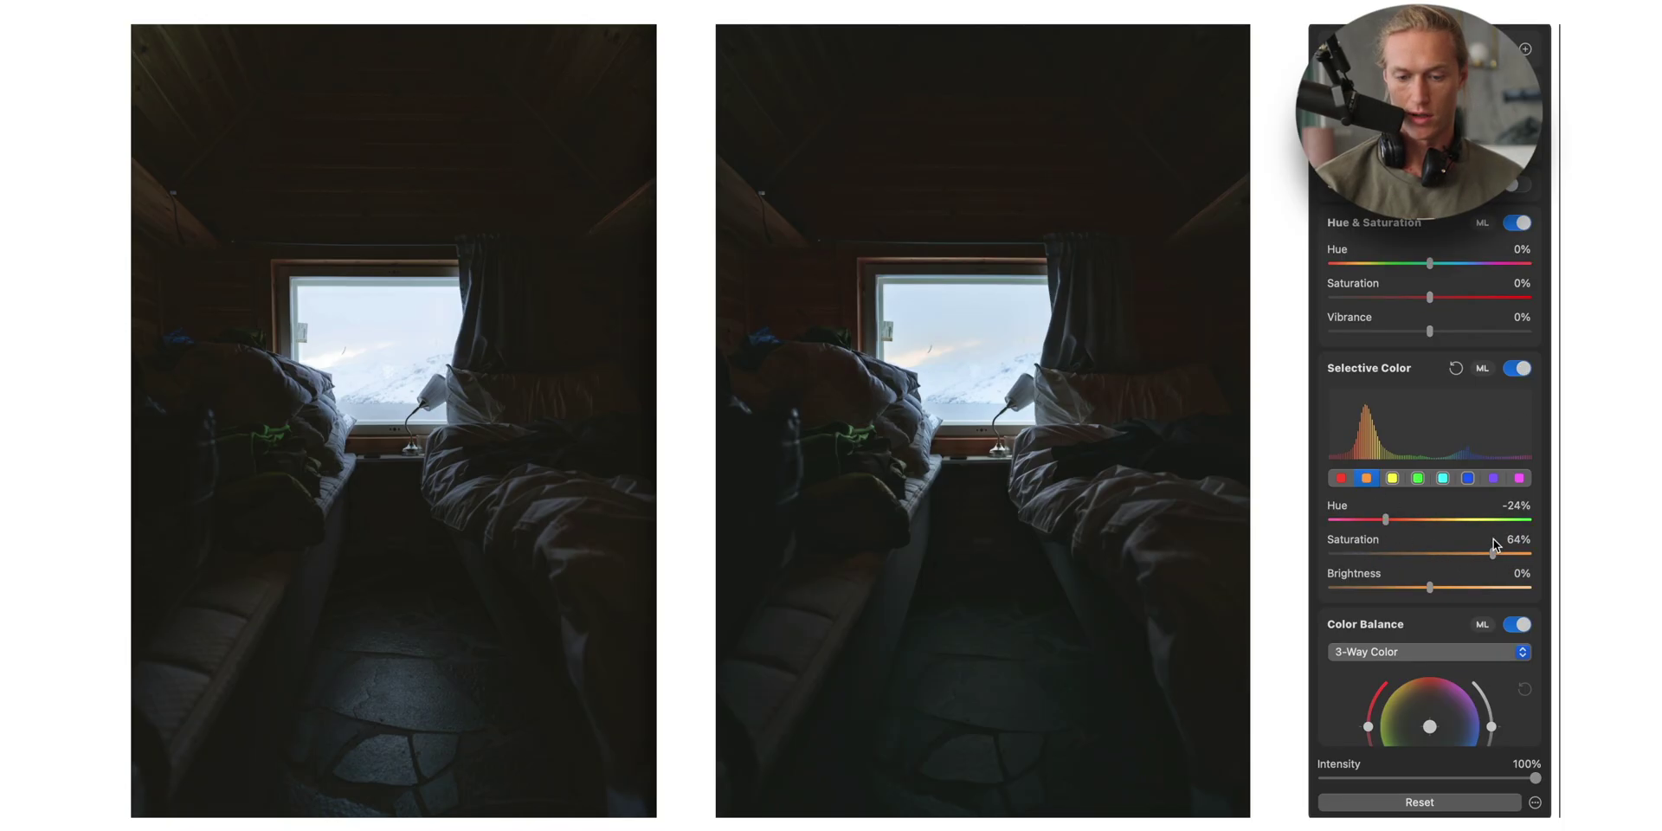
left_click(1392, 478)
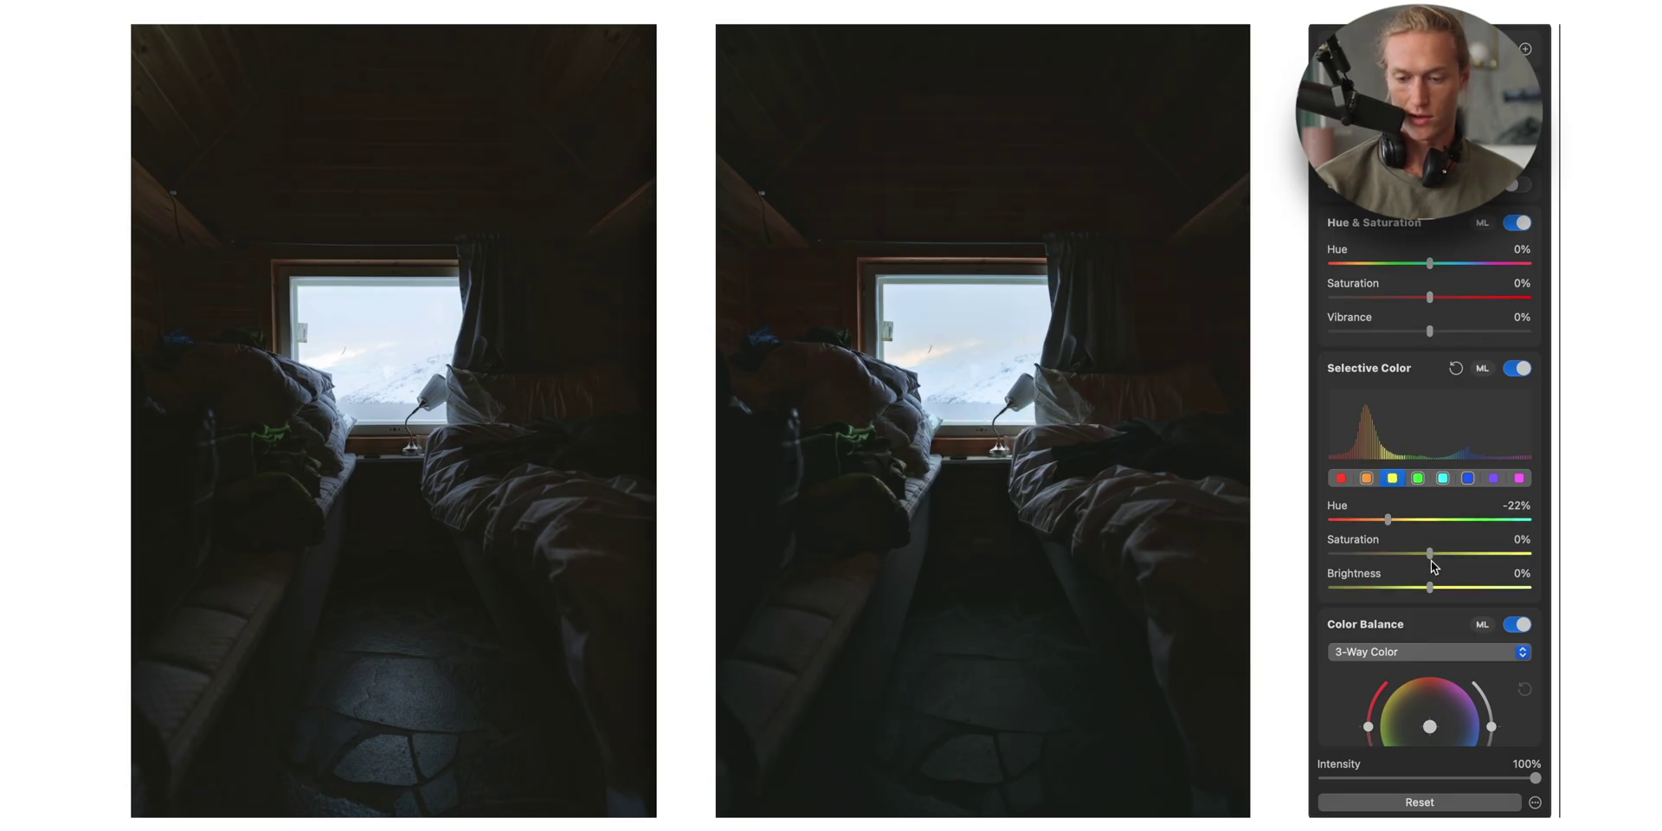
left_click_drag(1429, 557, 1544, 565)
key("super+z")
left_click_drag(1387, 518, 1436, 522)
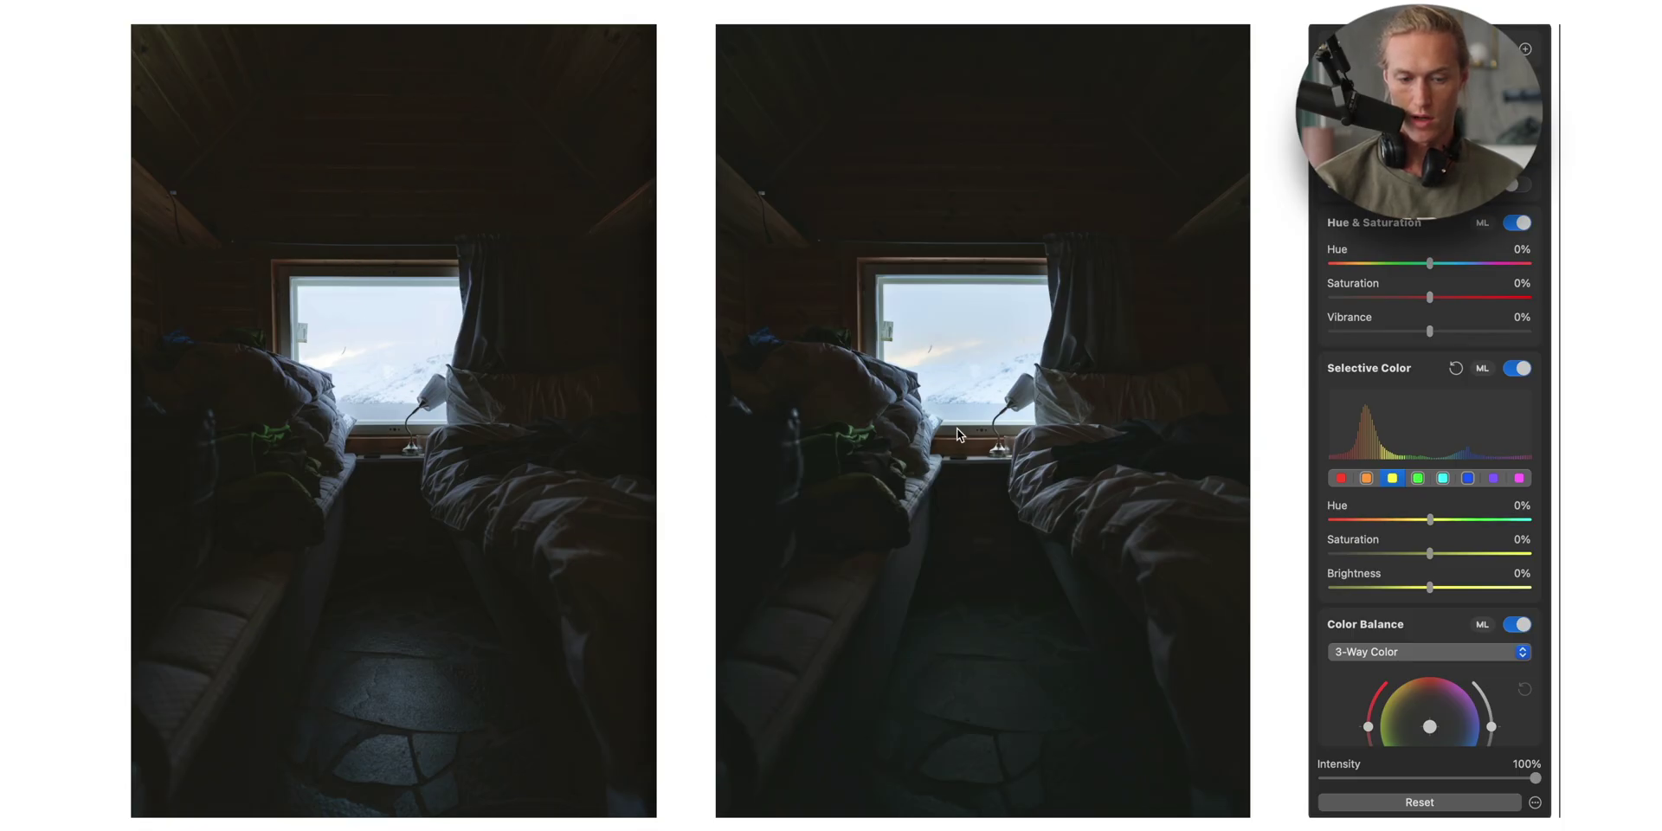
left_click(1373, 520)
left_click(1364, 479)
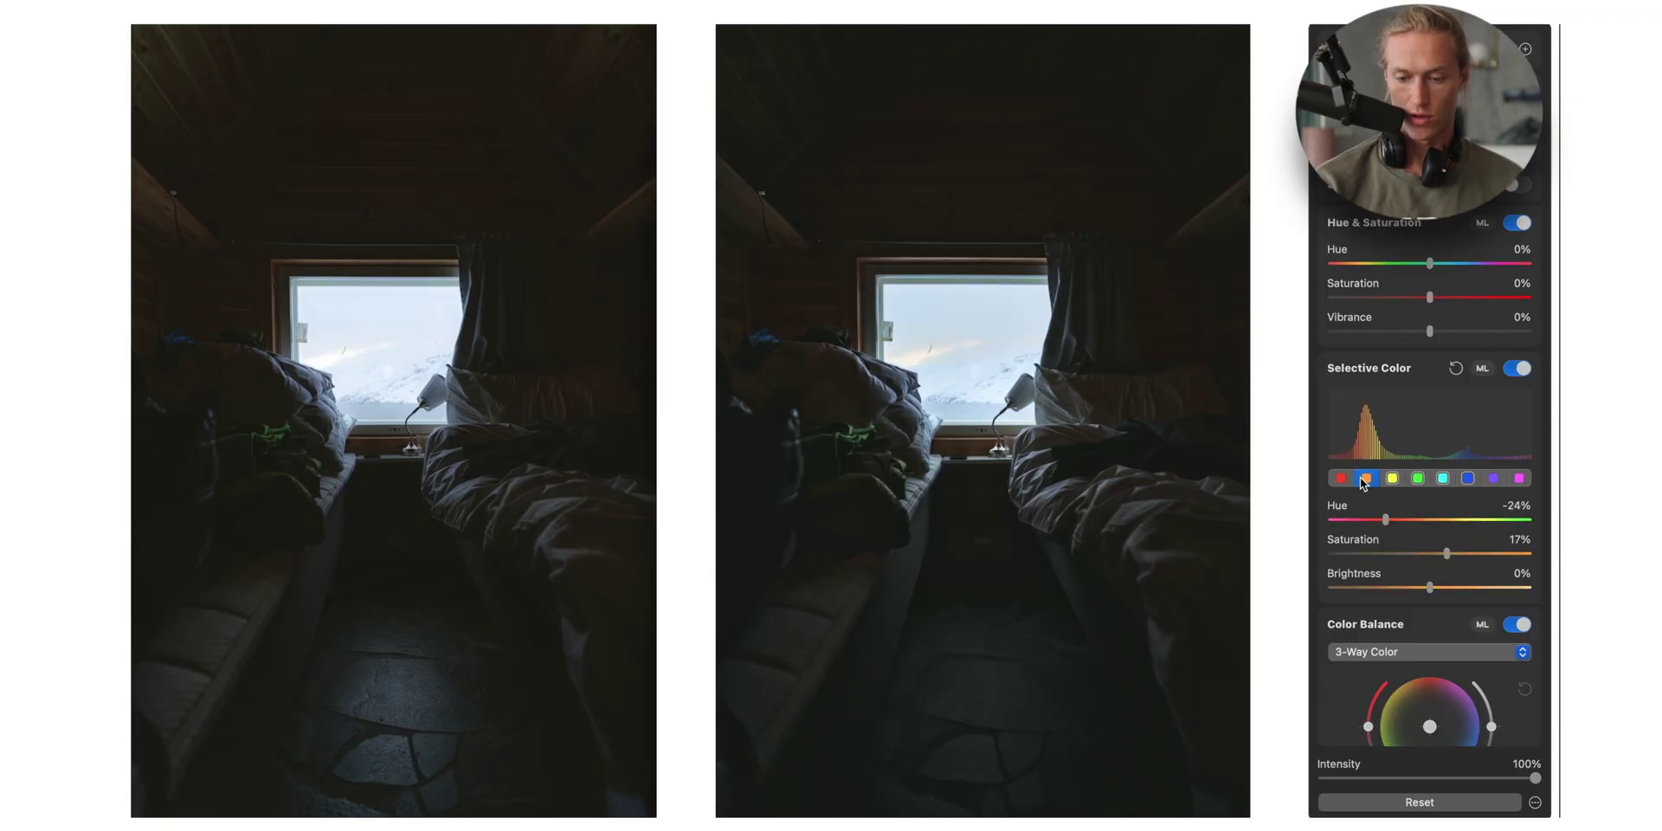
left_click(1340, 477)
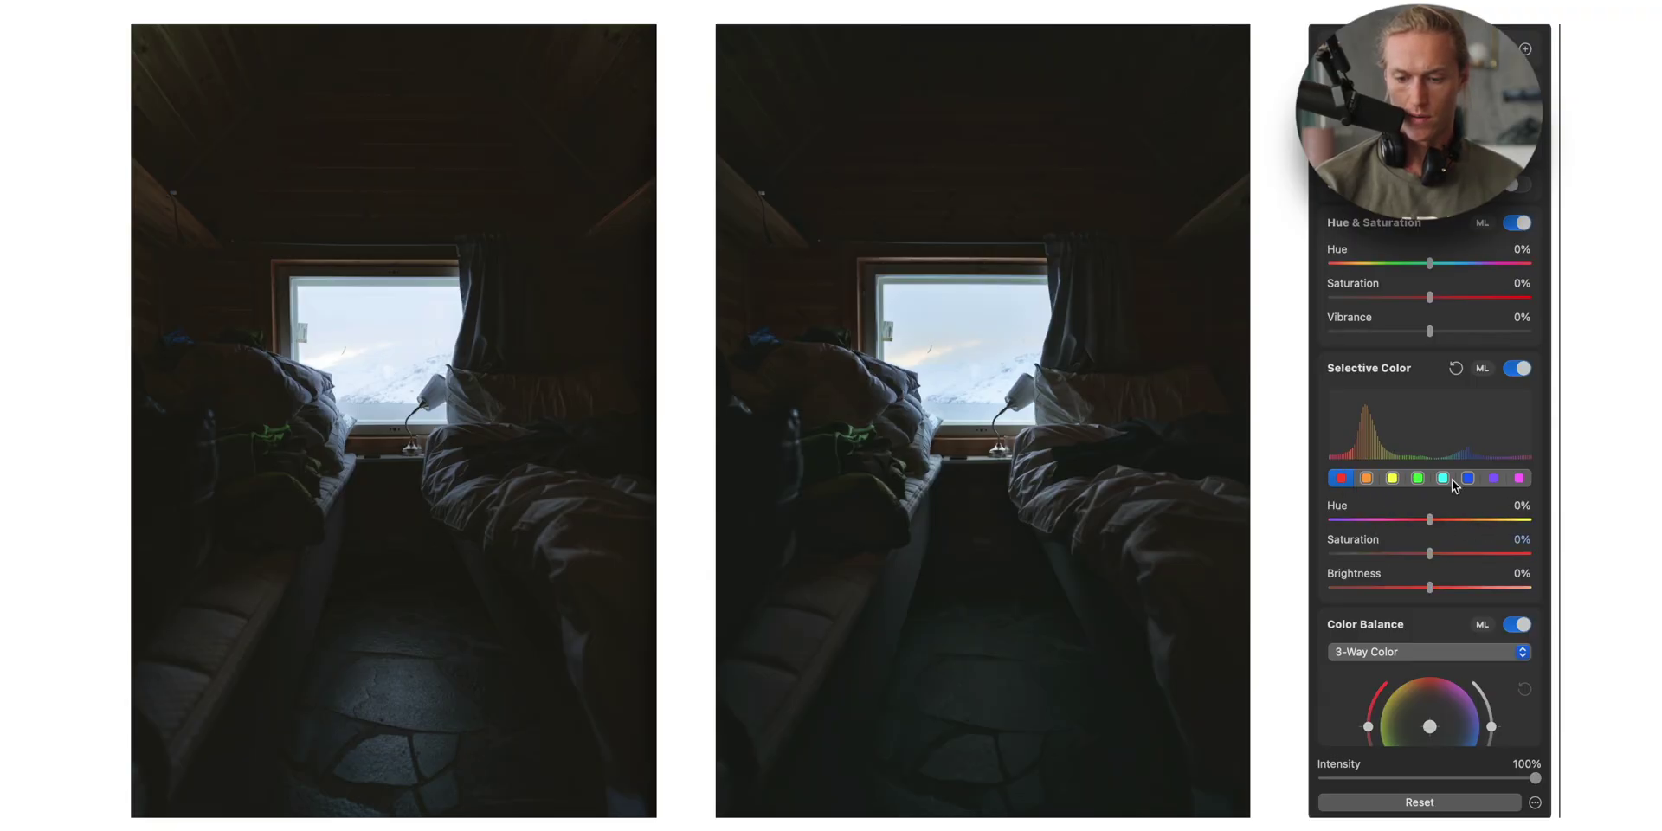
left_click(1419, 478)
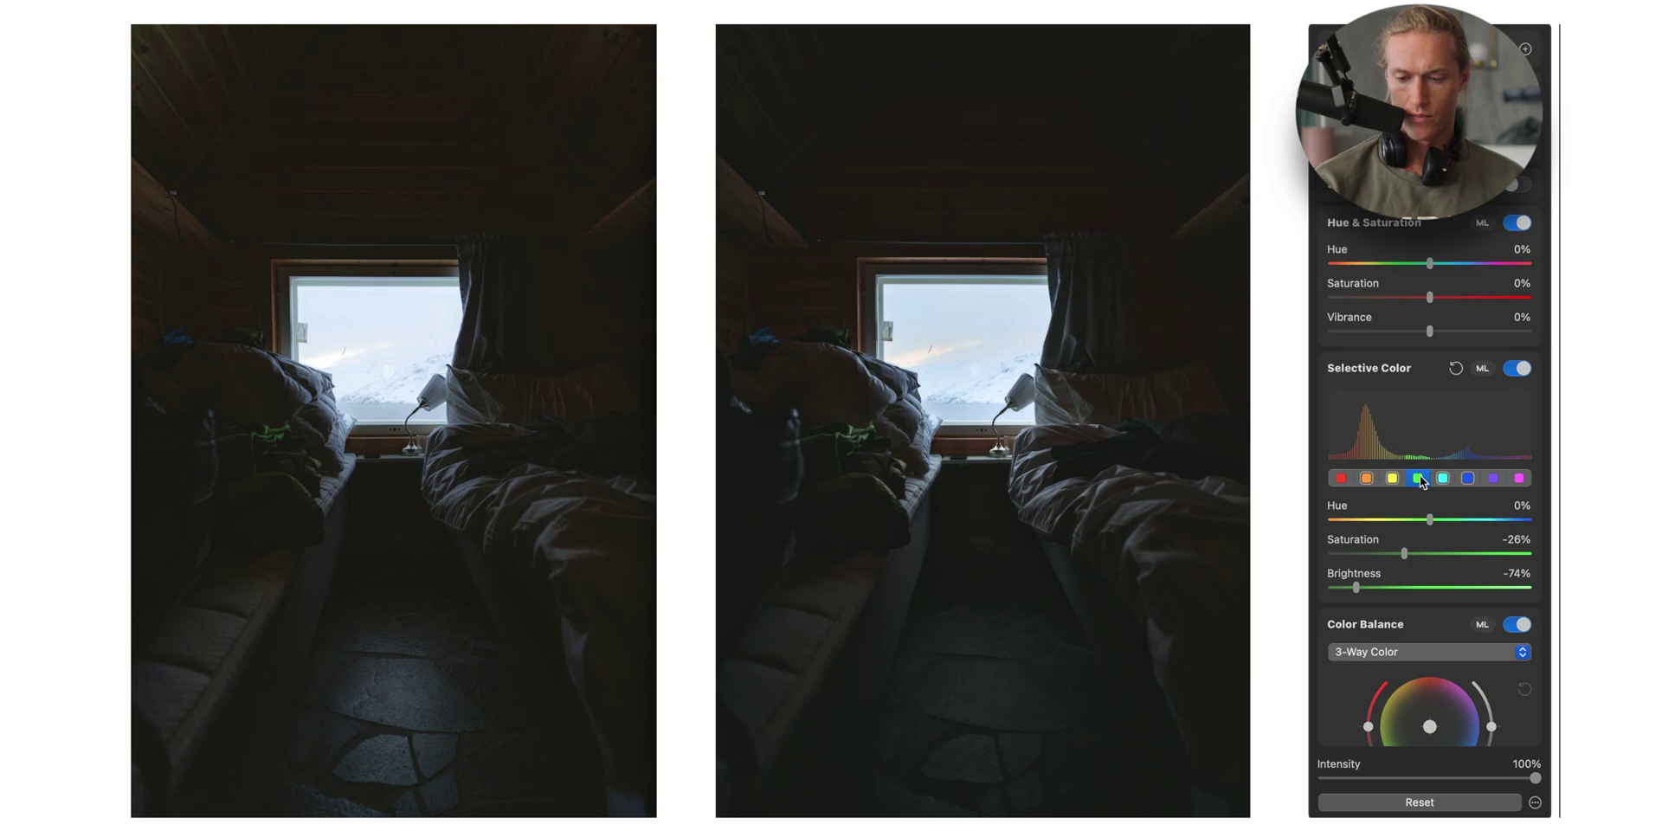
left_click_drag(1404, 553, 1531, 554)
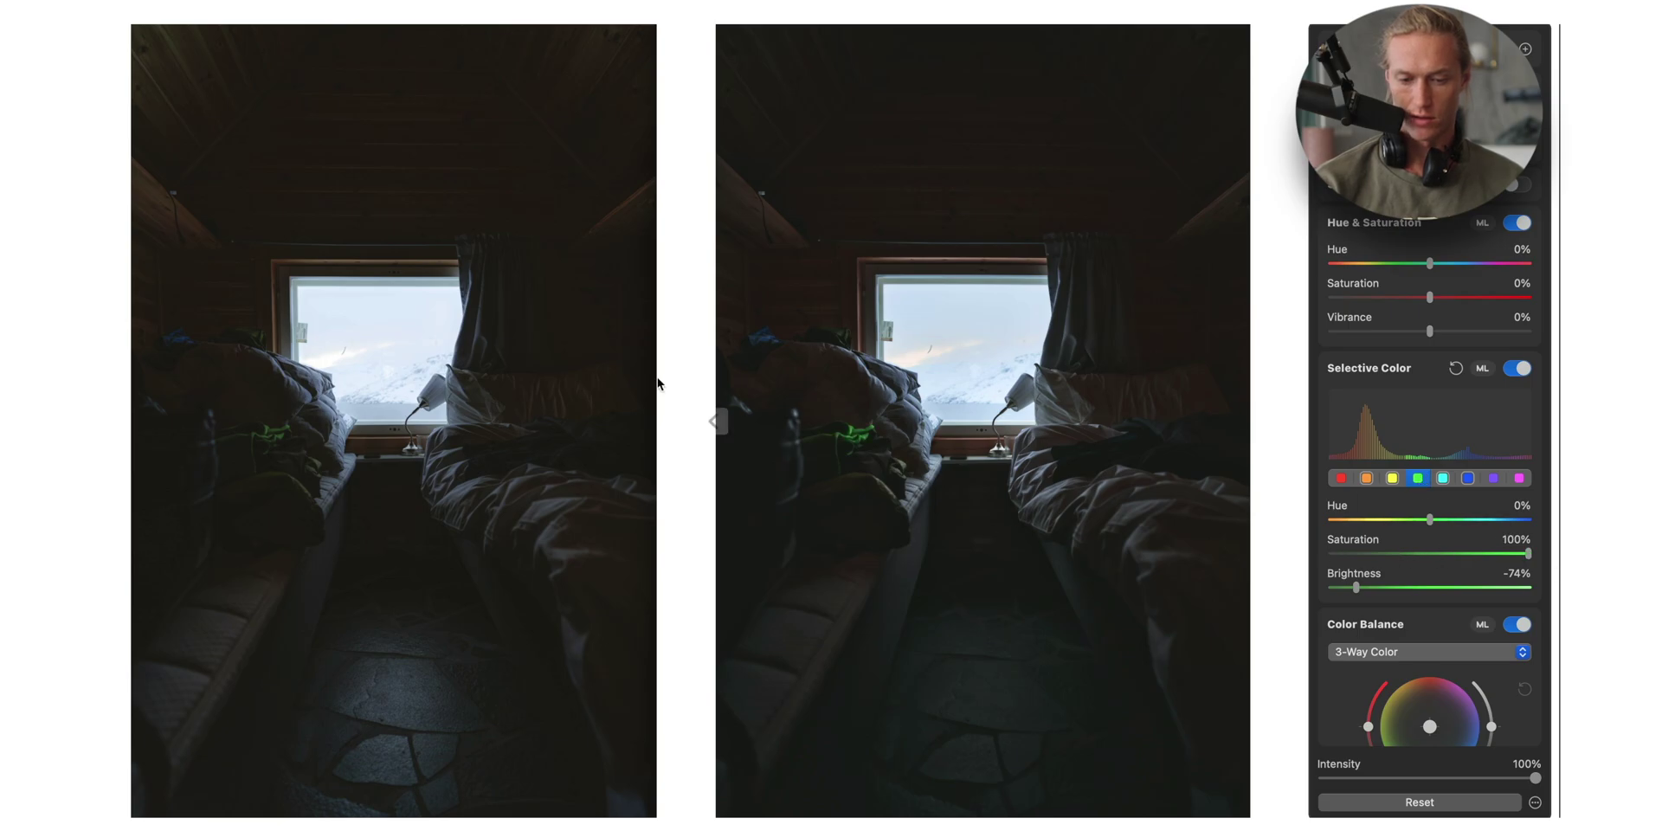
key("super+z")
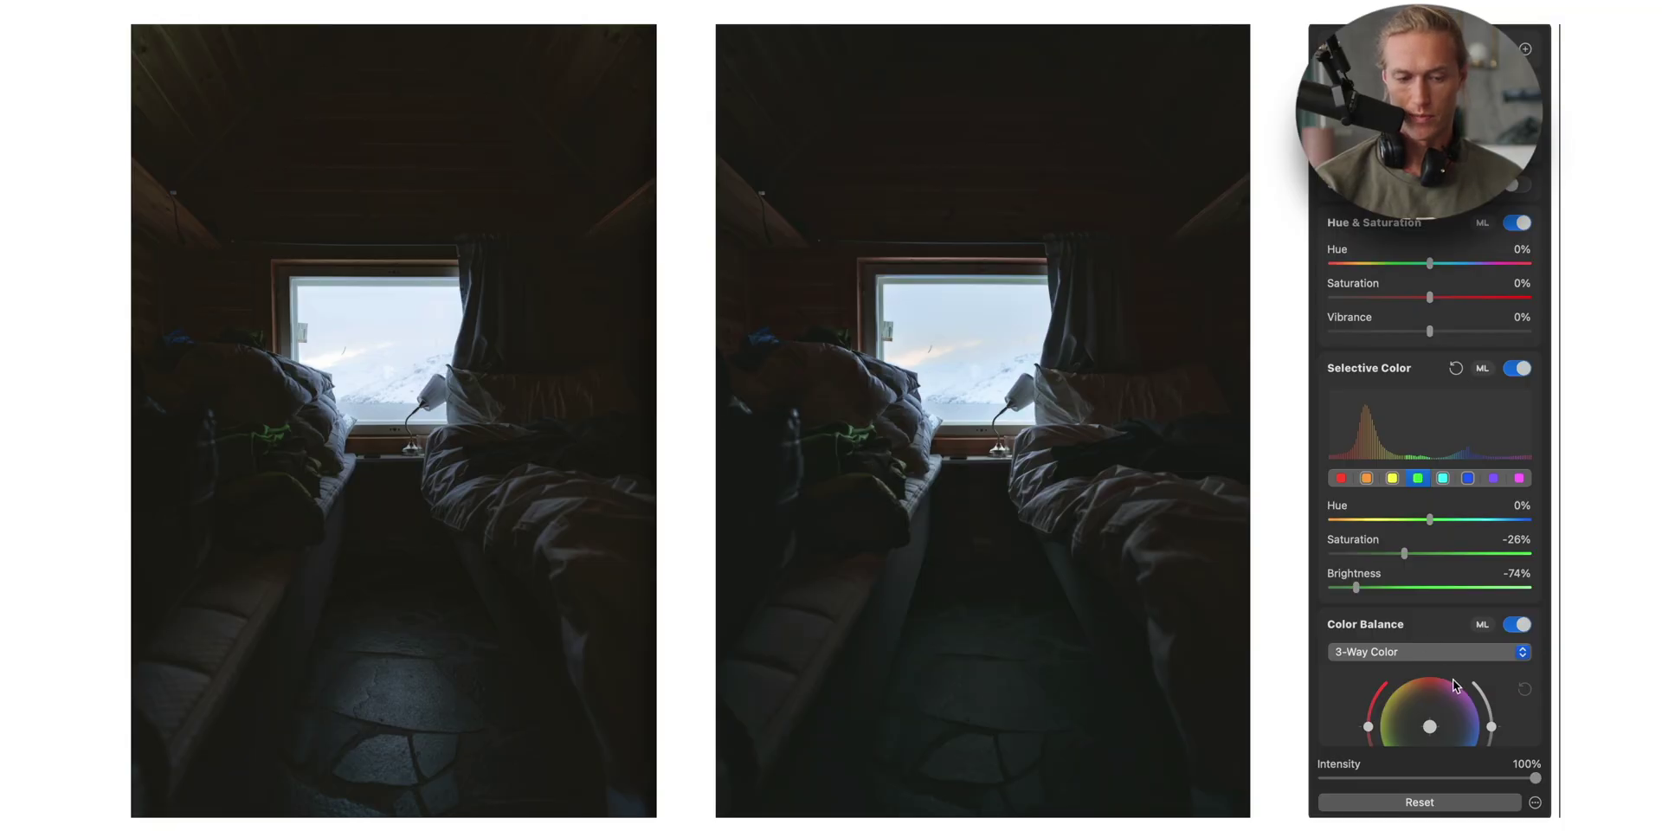
left_click_drag(1359, 591, 1410, 588)
key("super+z")
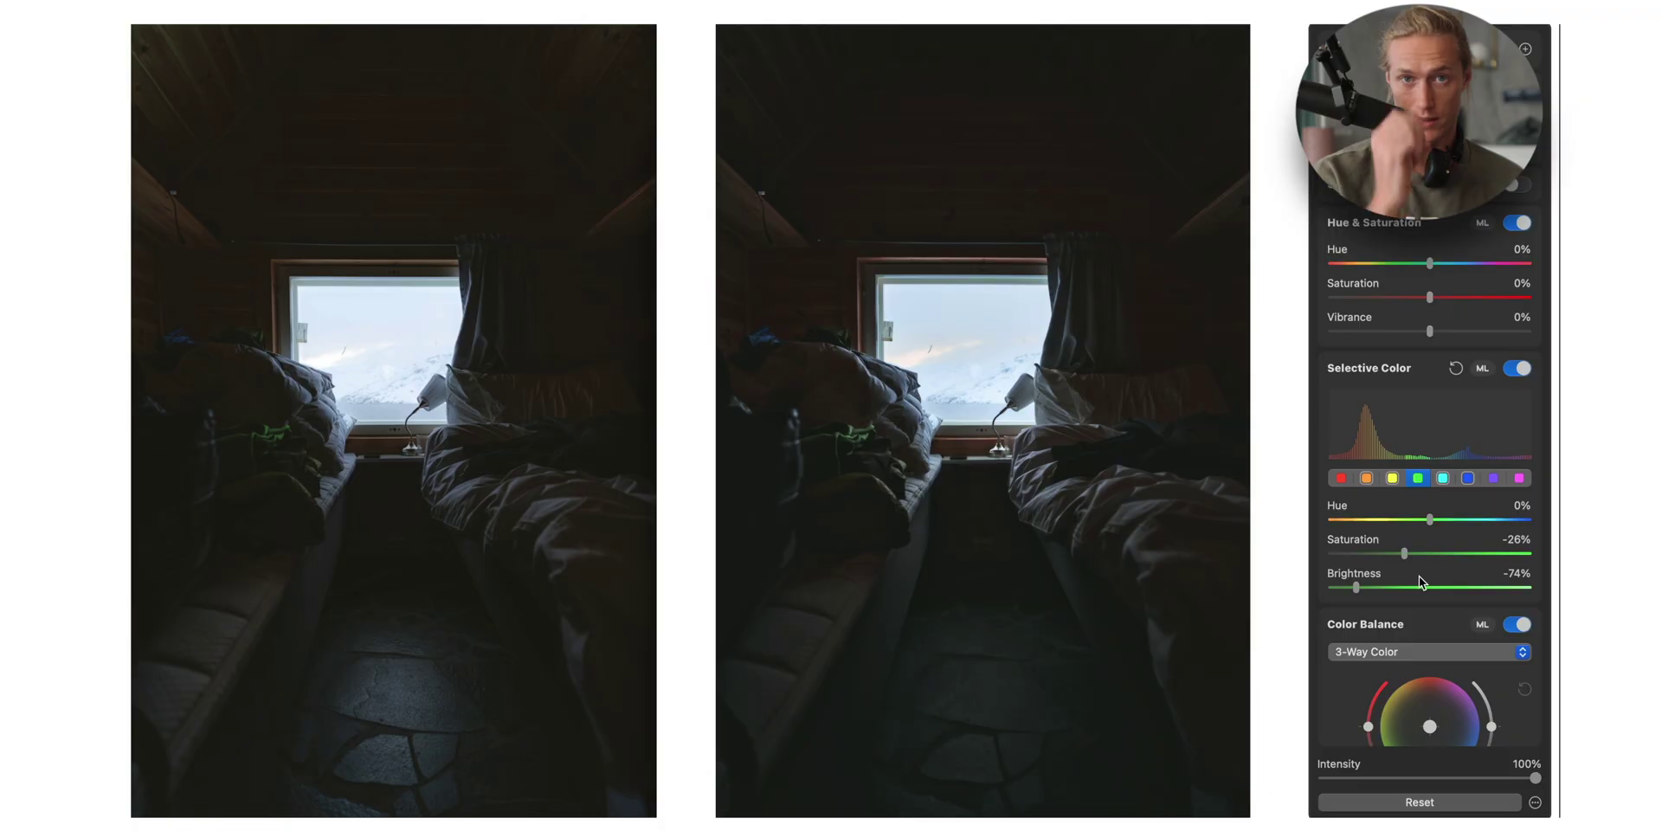
- Set Basic Texture to 18% and Clarity to -32%
scroll(1399, 624, "up", 2)
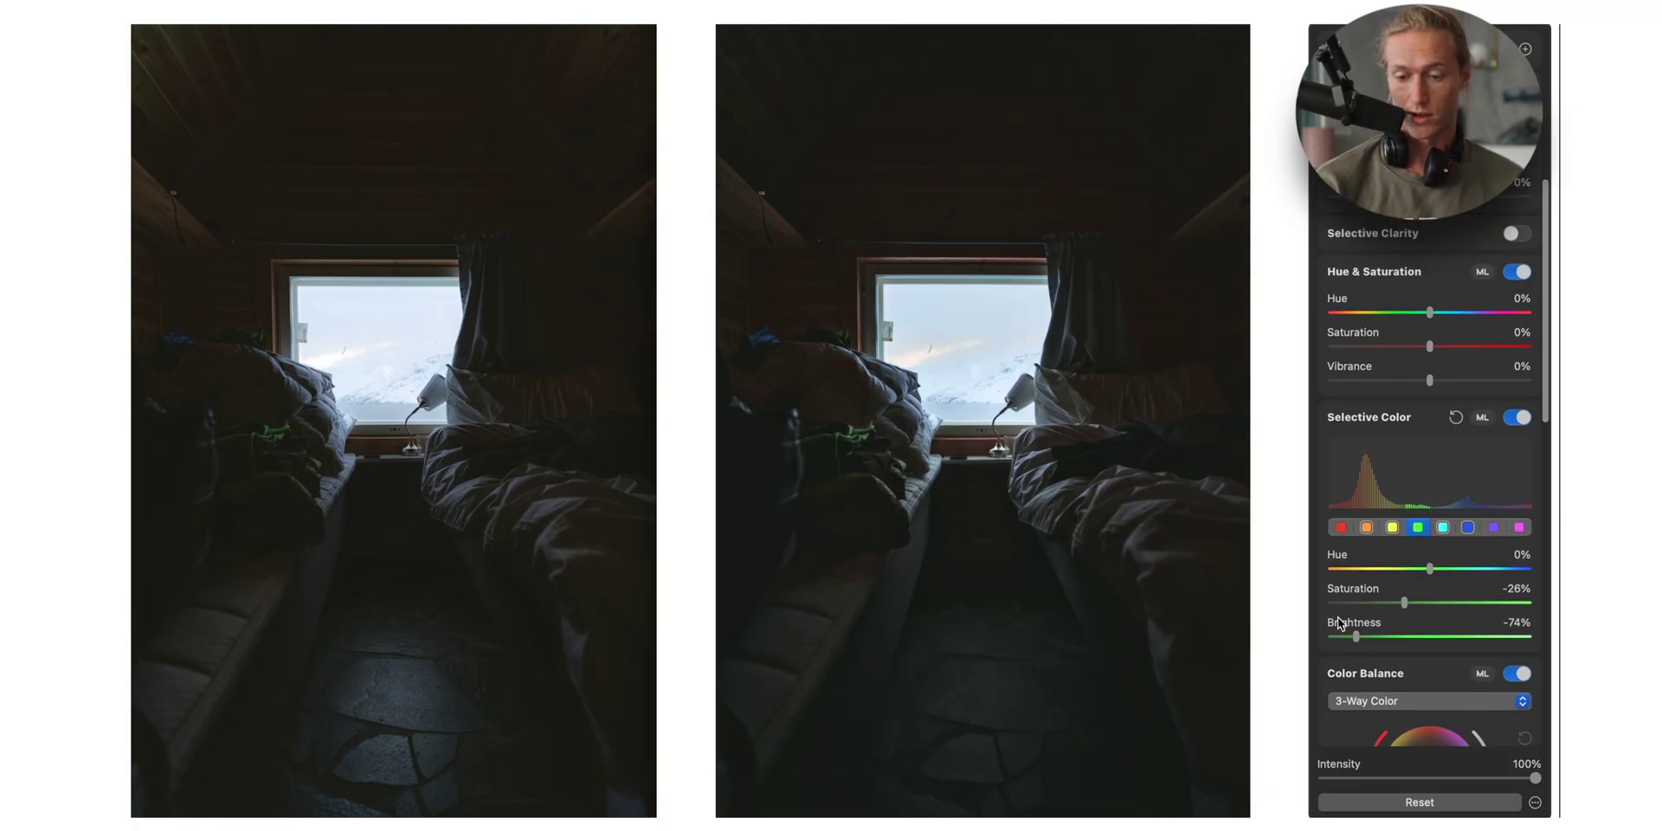
scroll(1547, 575, "up", 7)
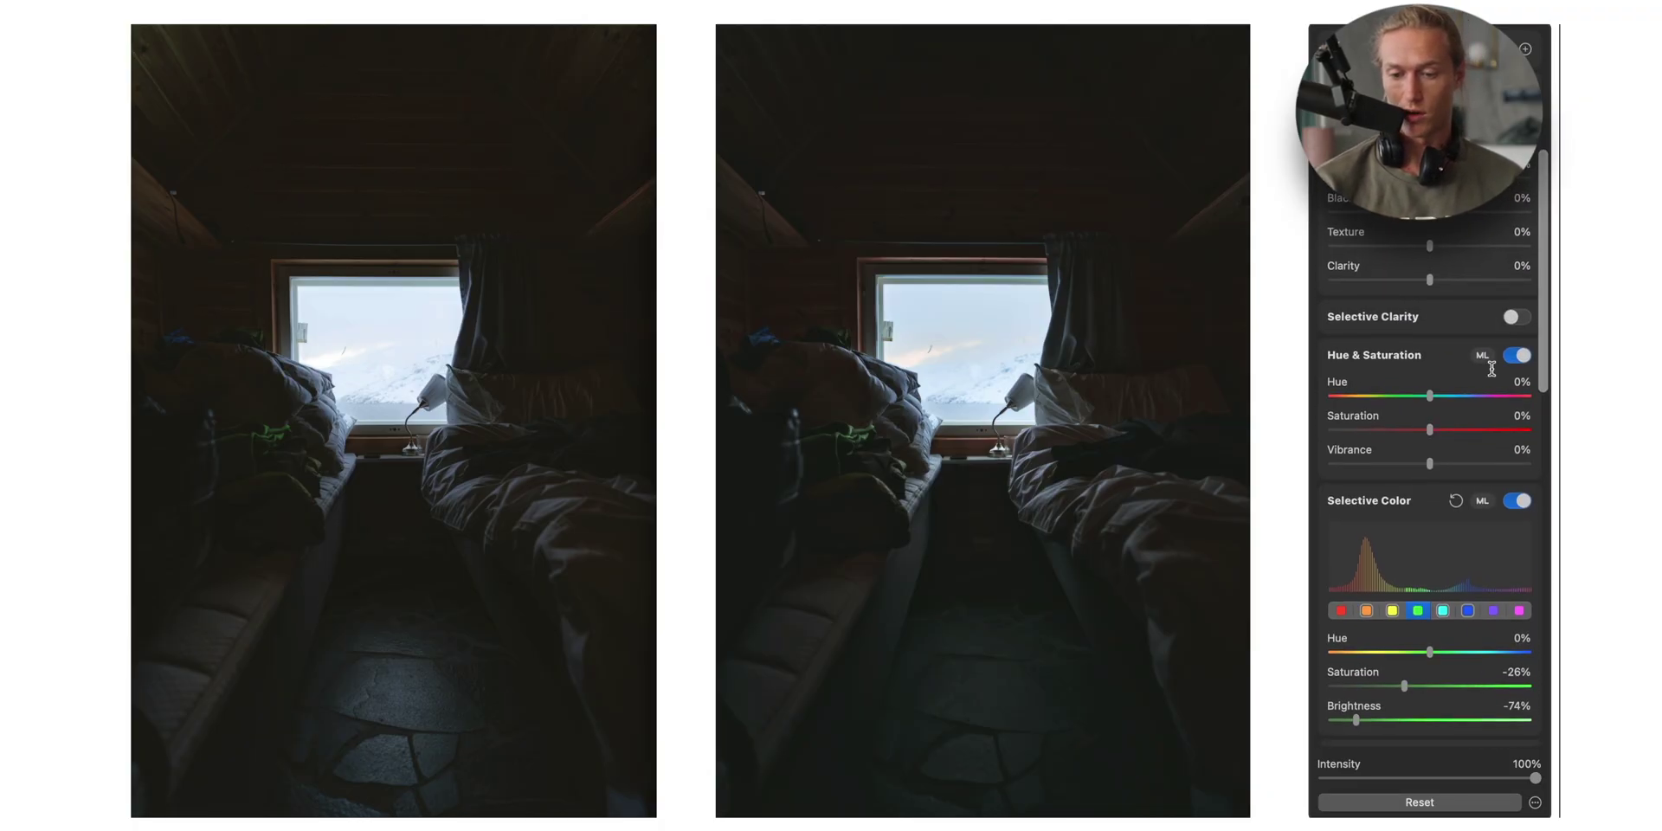
scroll(1478, 346, "down", 2)
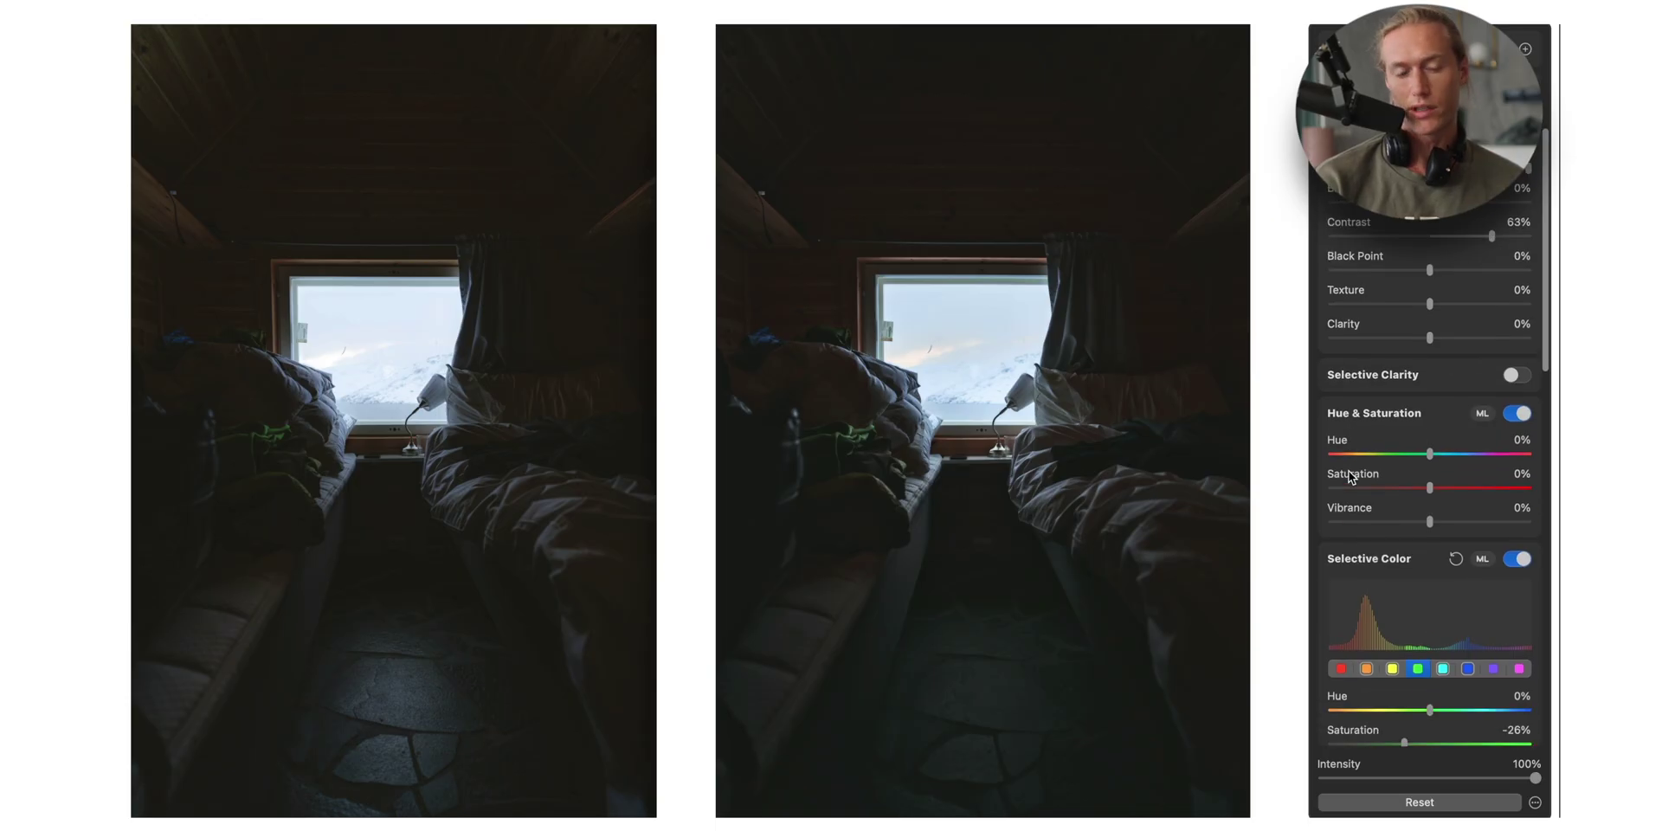
scroll(1351, 477, "up", 6)
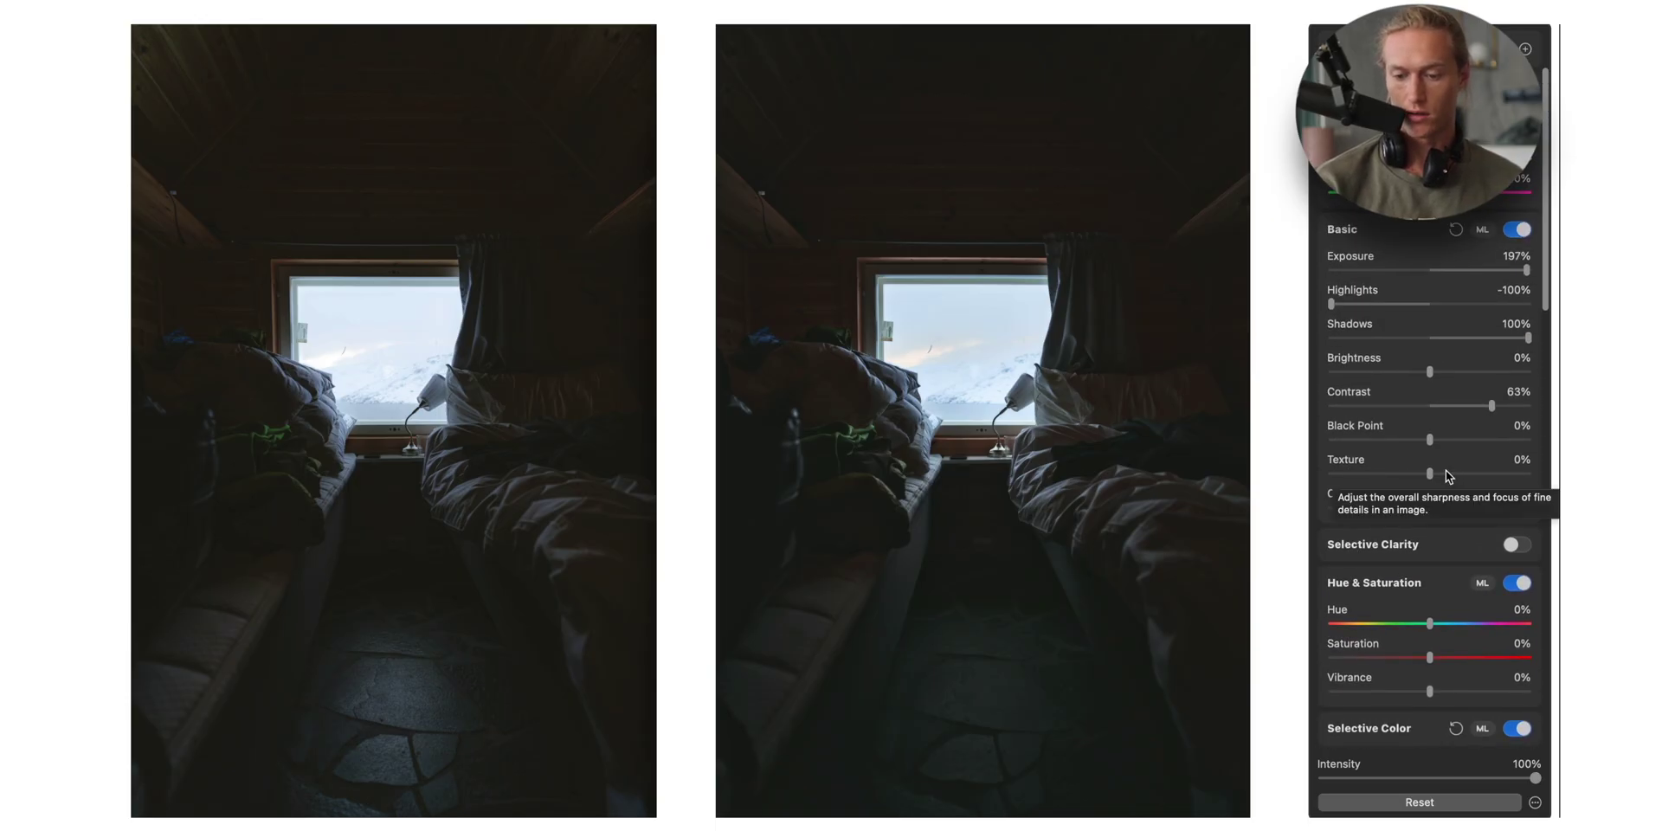
mouse_move(1467, 476)
left_mouse_down()
mouse_move(1442, 476)
mouse_move(1470, 475)
left_mouse_up()
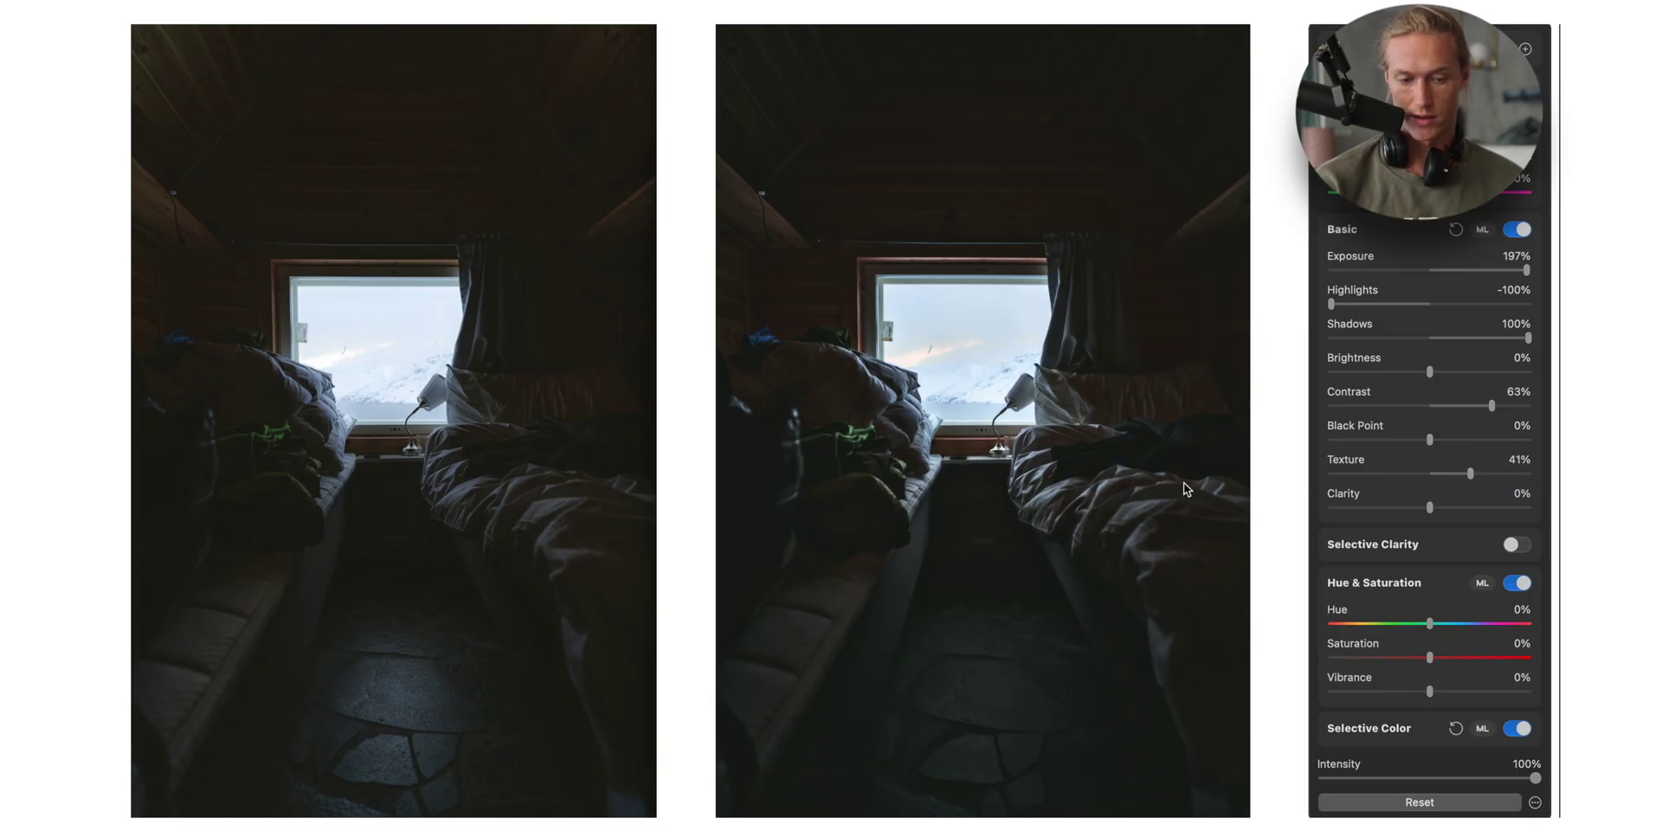
left_click(1452, 480)
double_click(1453, 480)
left_click_drag(1444, 478, 1399, 513)
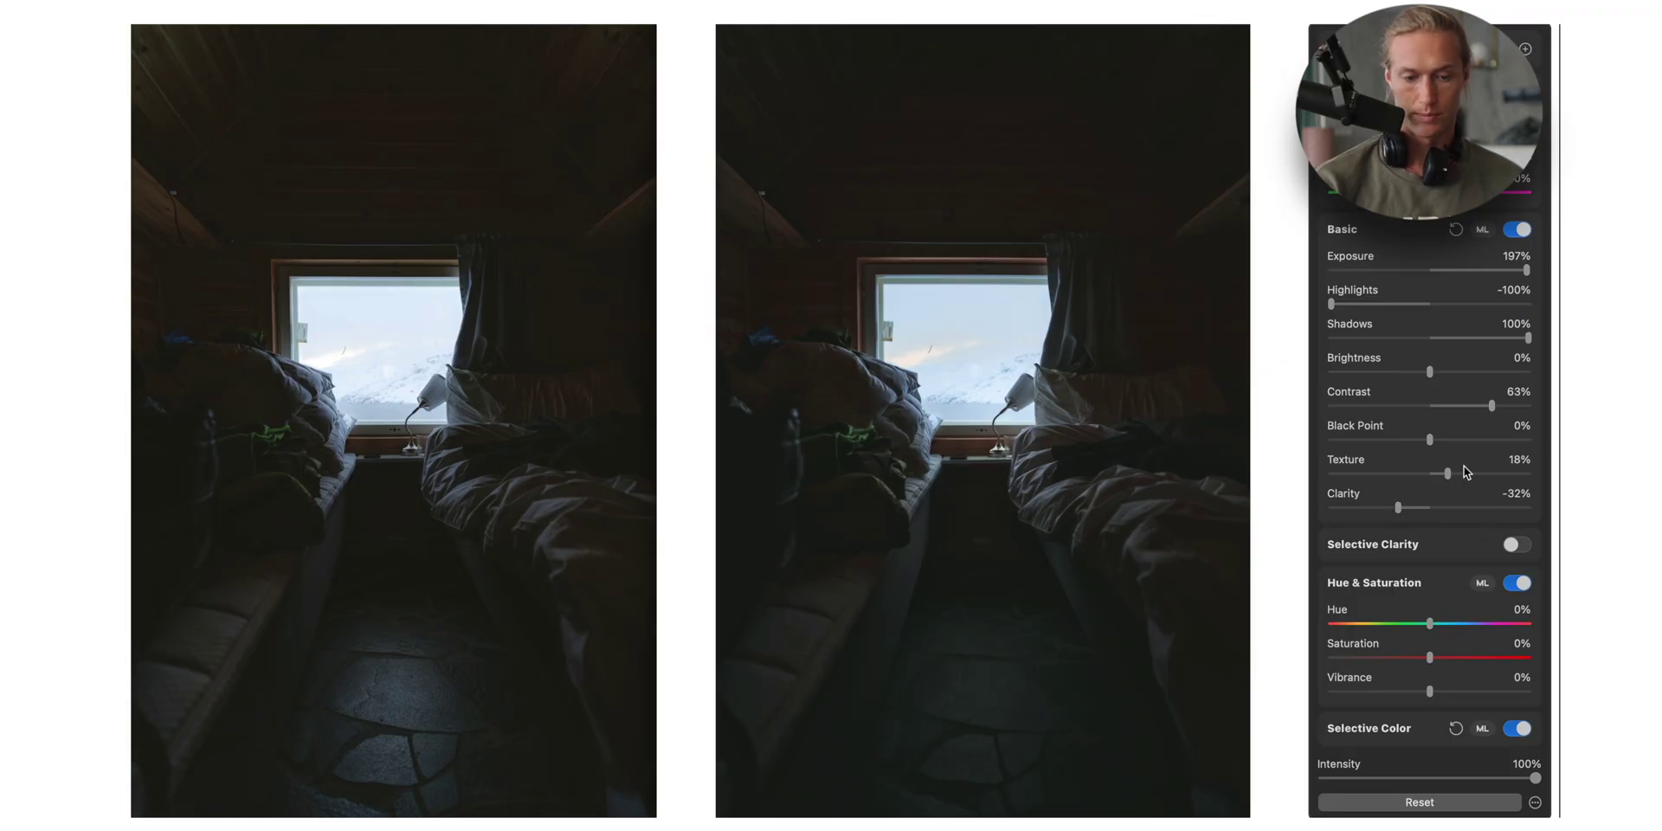
- Lower Brightness to -4%, then set Saturation to 18% and Vibrance to -16%
mouse_move(1430, 375)
left_mouse_down()
mouse_move(1413, 374)
mouse_move(1468, 374)
mouse_move(1428, 375)
left_mouse_up()
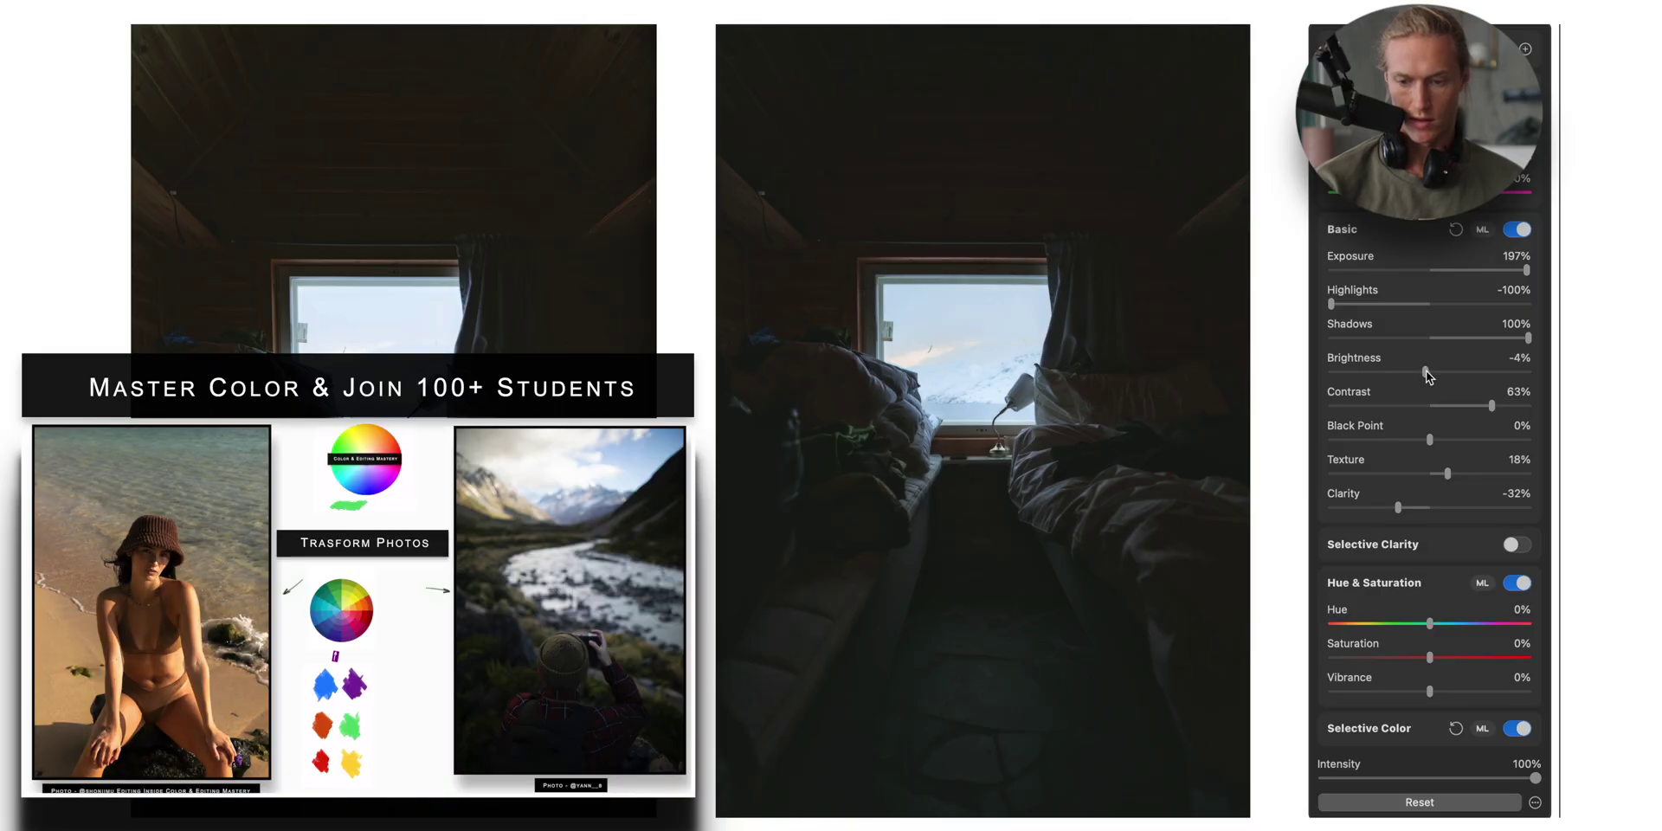
scroll(1402, 485, "down", 3)
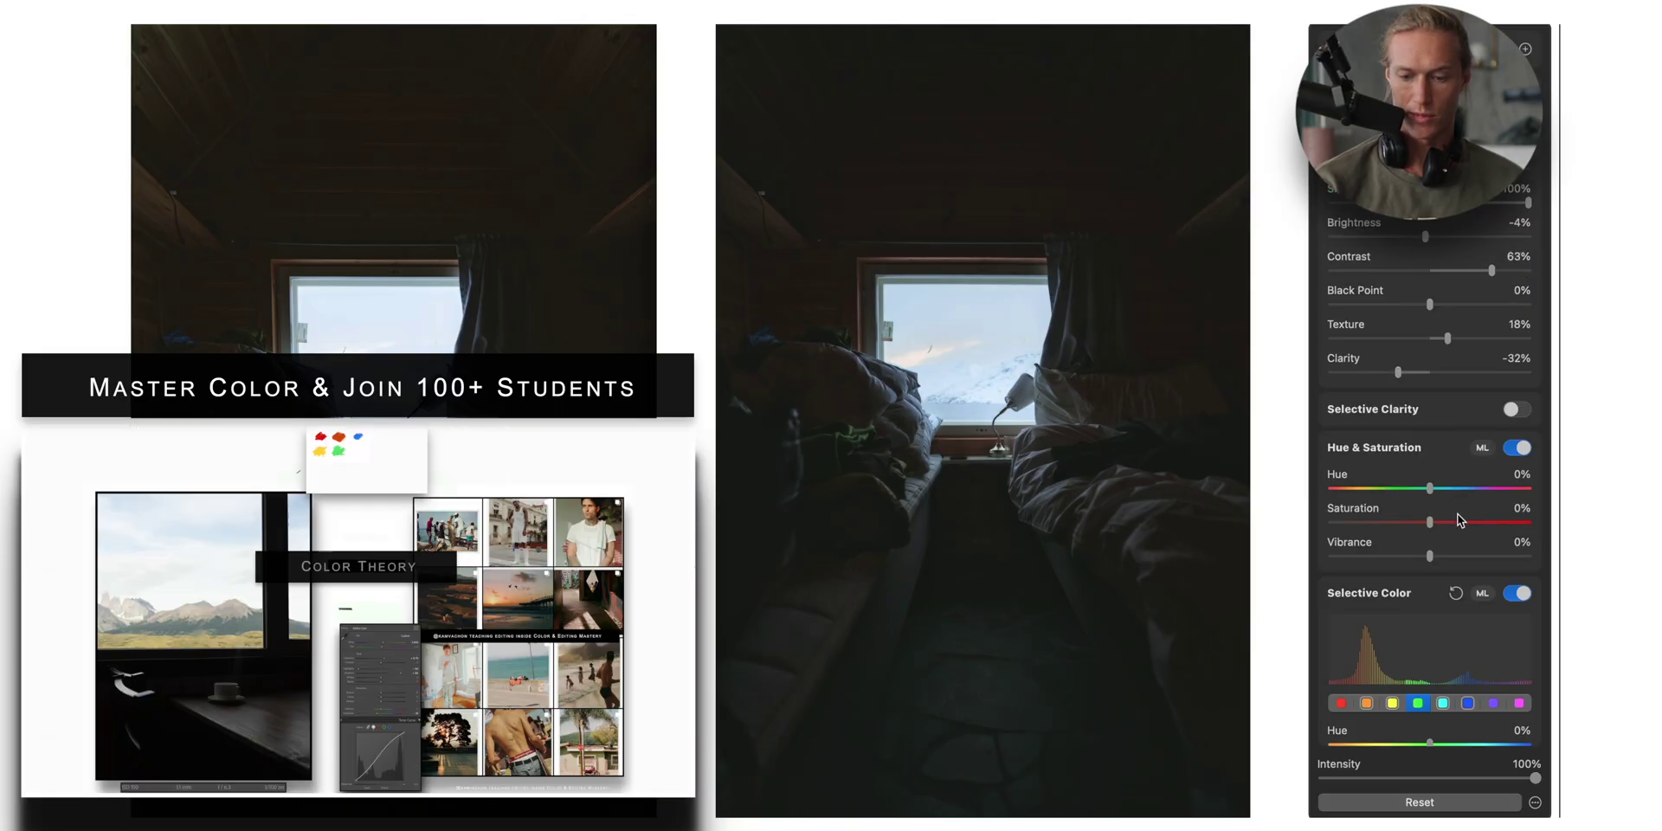
mouse_move(1430, 522)
left_mouse_down()
mouse_move(1449, 523)
mouse_move(1414, 511)
left_mouse_up()
scroll(1442, 519, "down", 1)
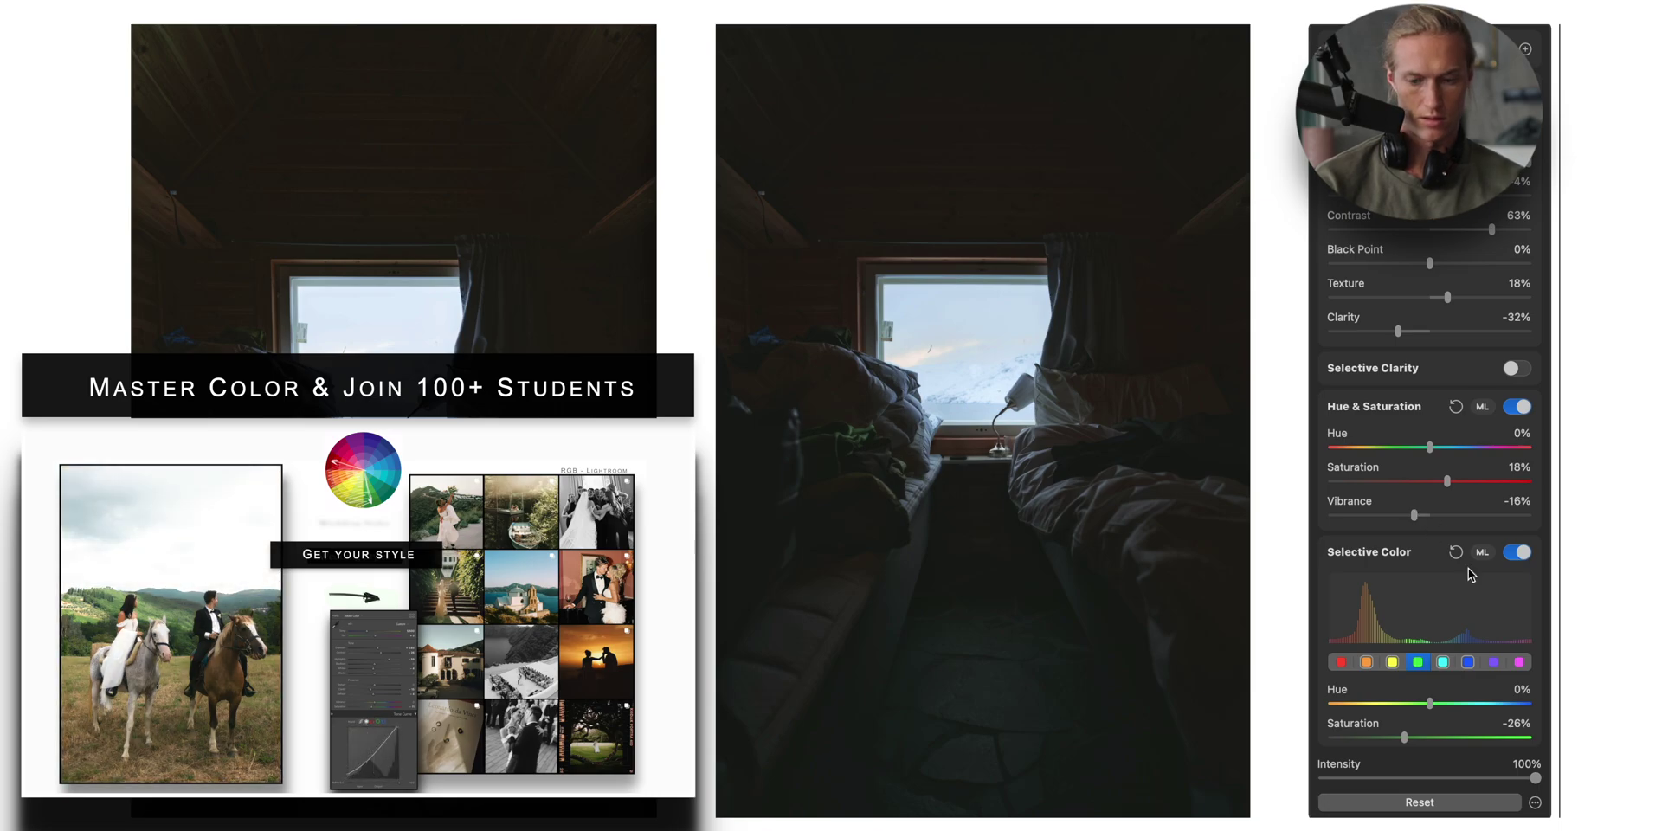
- Toggle Selective Color off and back on to compare
scroll(1468, 574, "down", 4)
left_click(1513, 260)
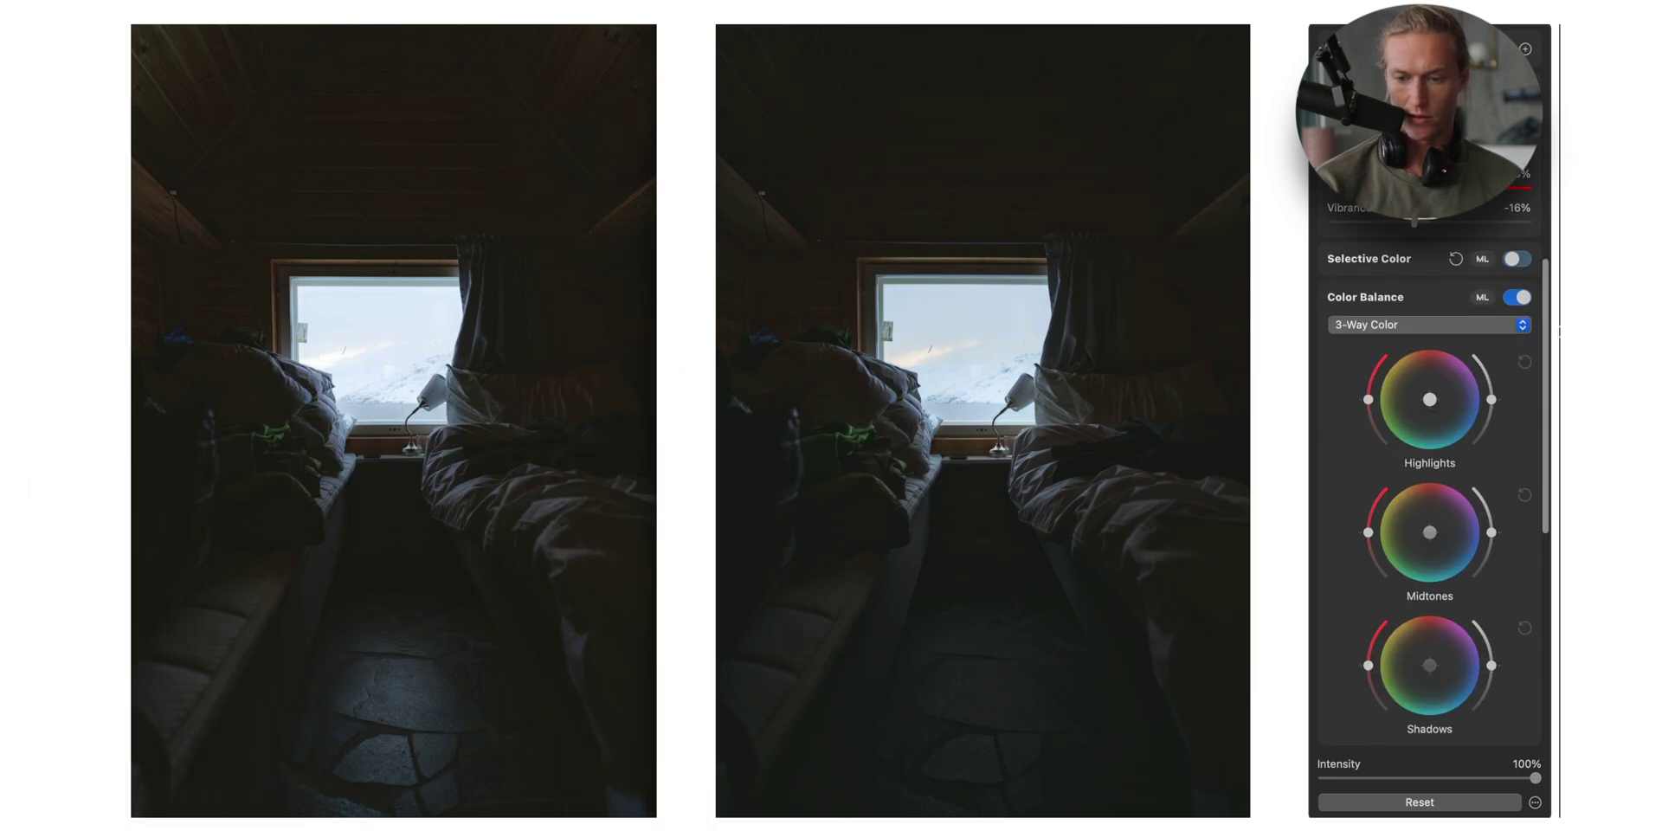
left_click(1515, 260)
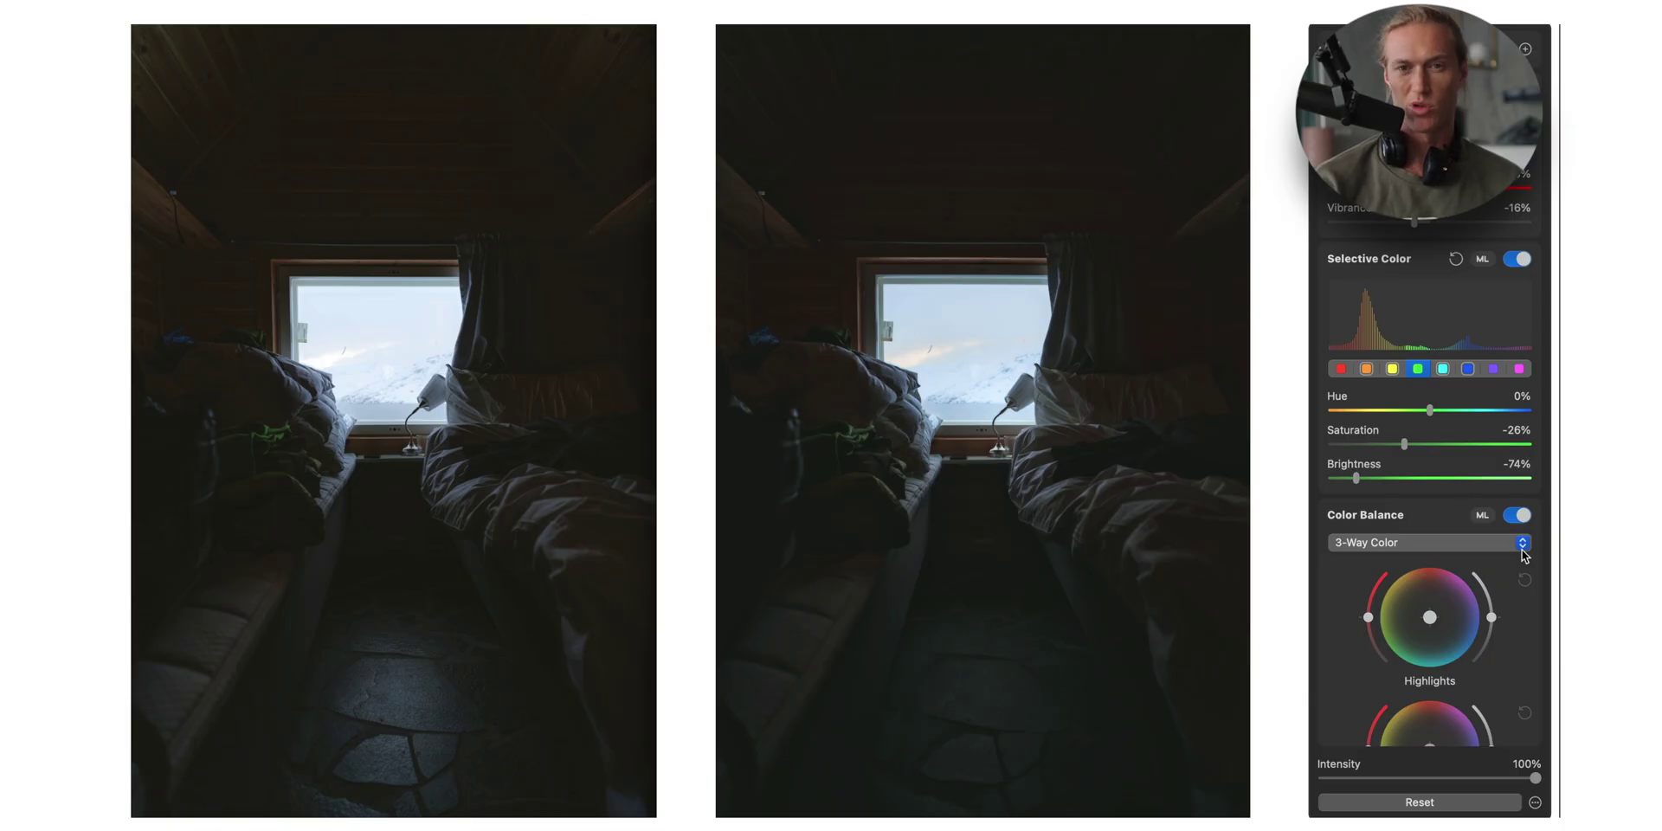
- Nudge the Color Balance Shadows wheel to give the shadows a slight tint
scroll(1477, 654, "down", 5)
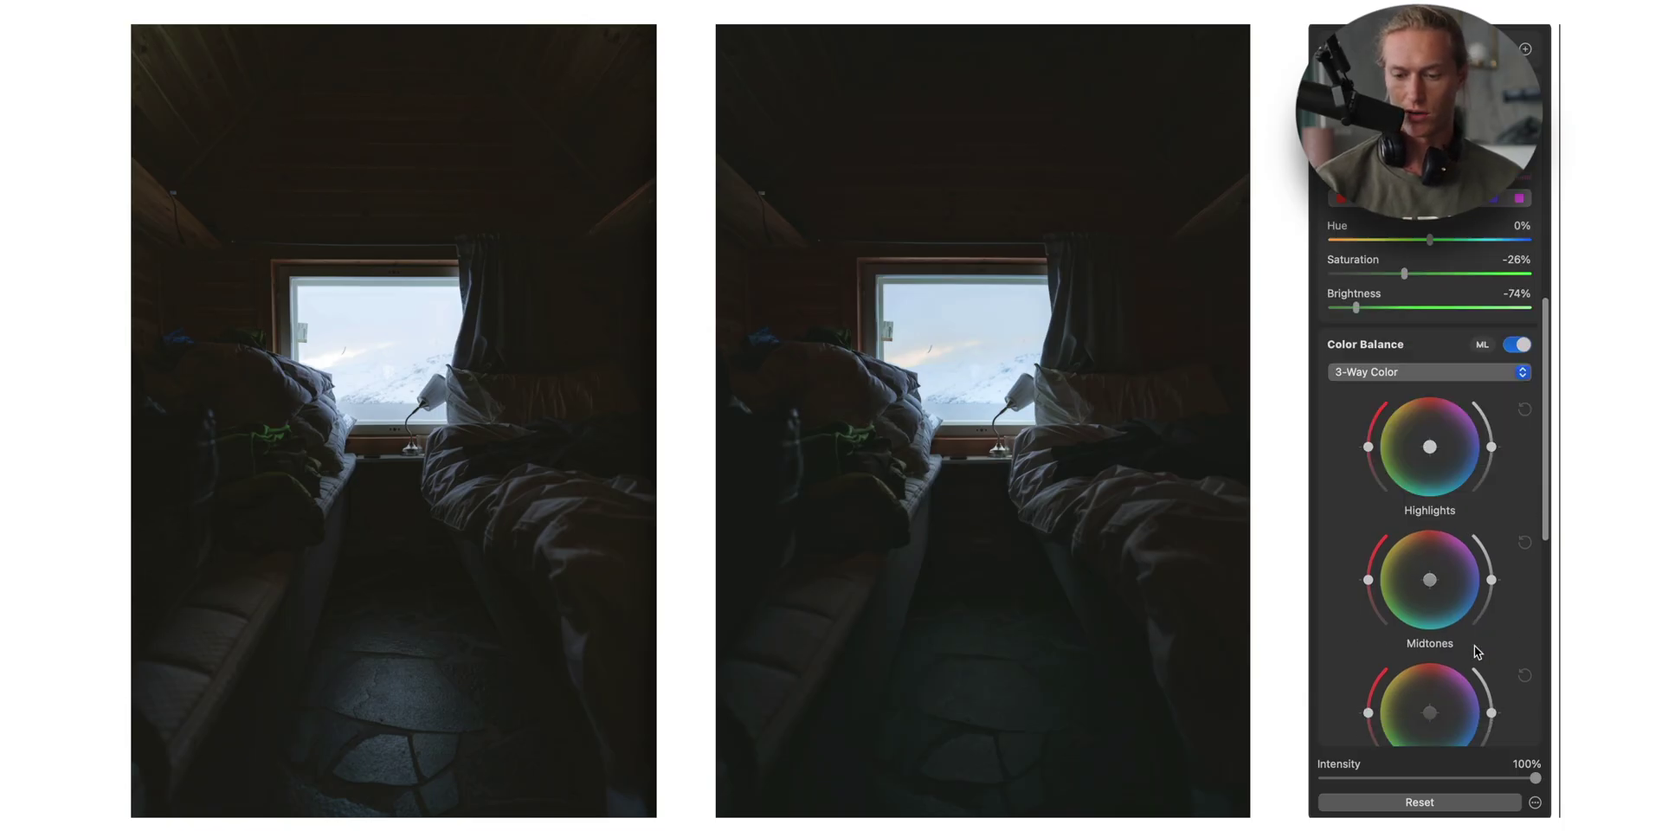
scroll(1477, 653, "down", 2)
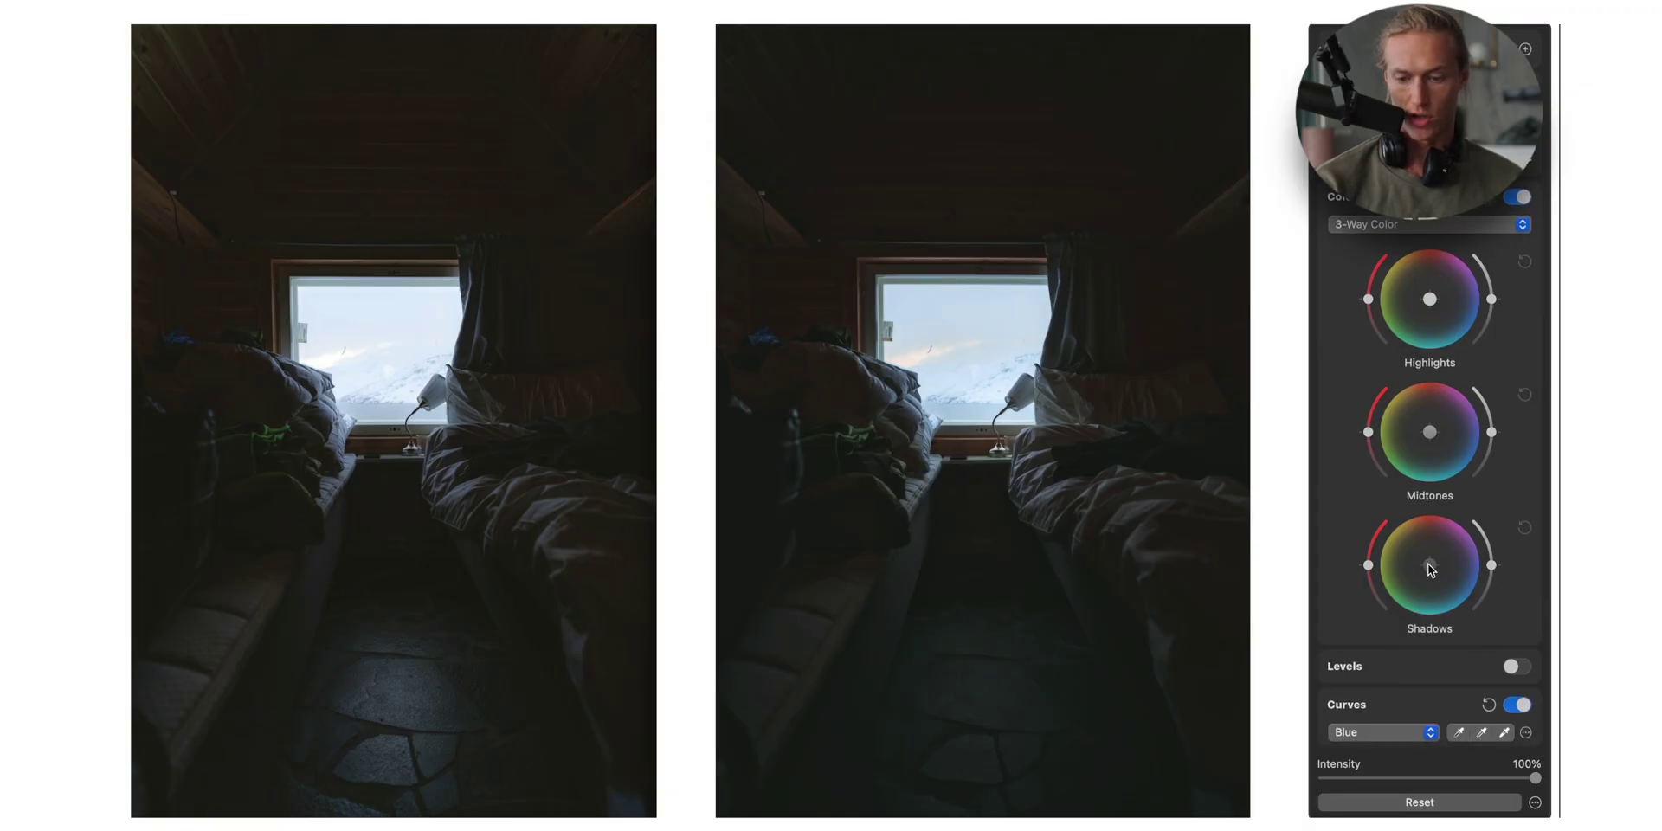
left_click_drag(1430, 569, 1430, 520)
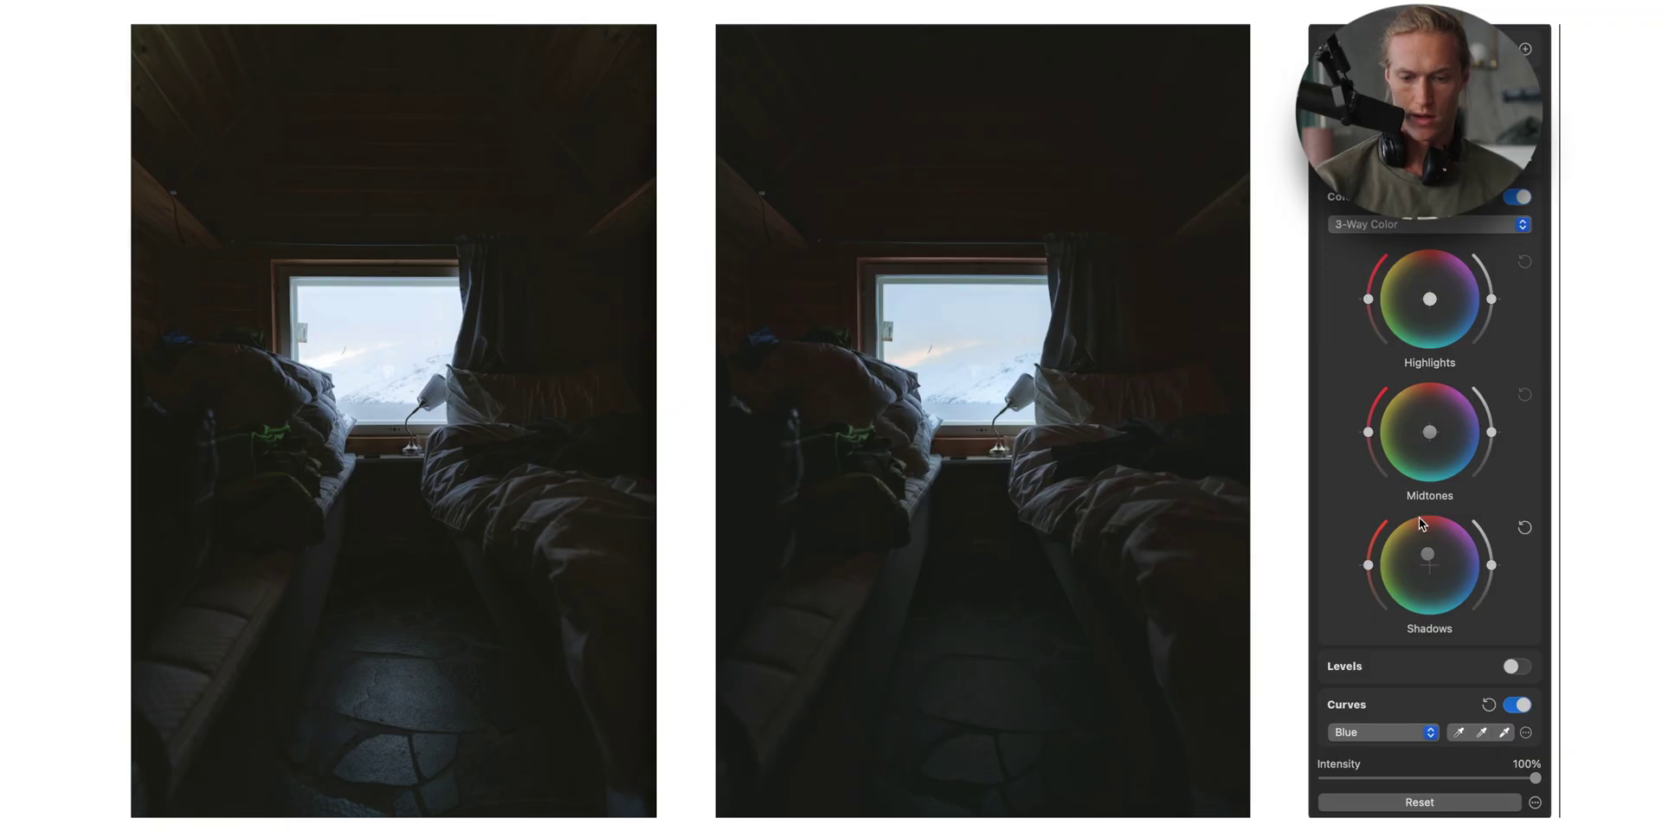
scroll(1472, 597, "down", 5)
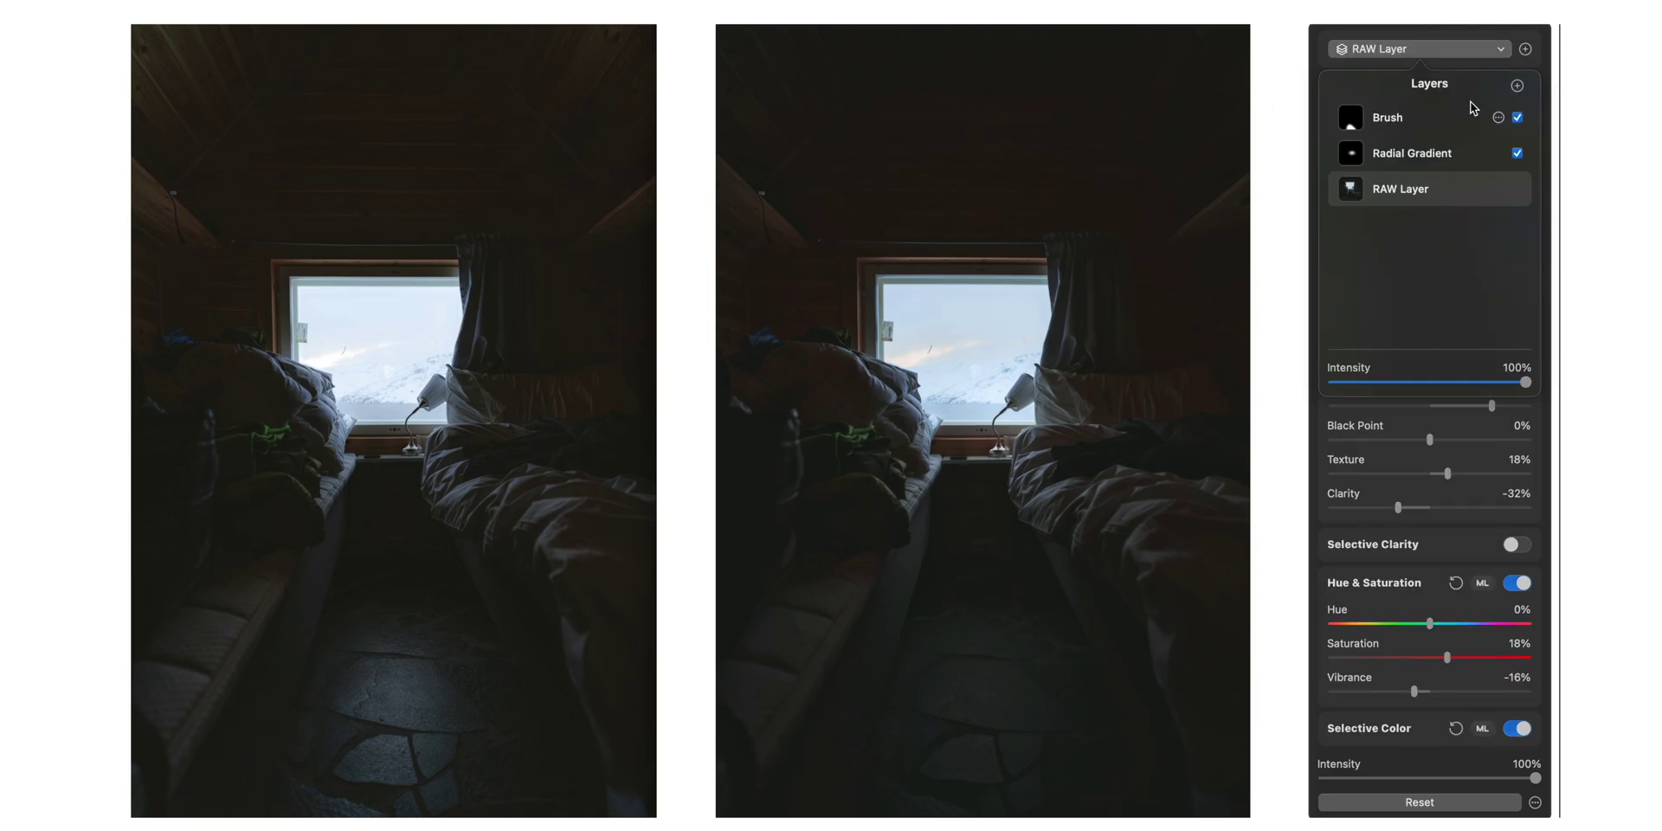
- Select the Brush layer and reset its Exposure to 0%
left_click(1434, 159)
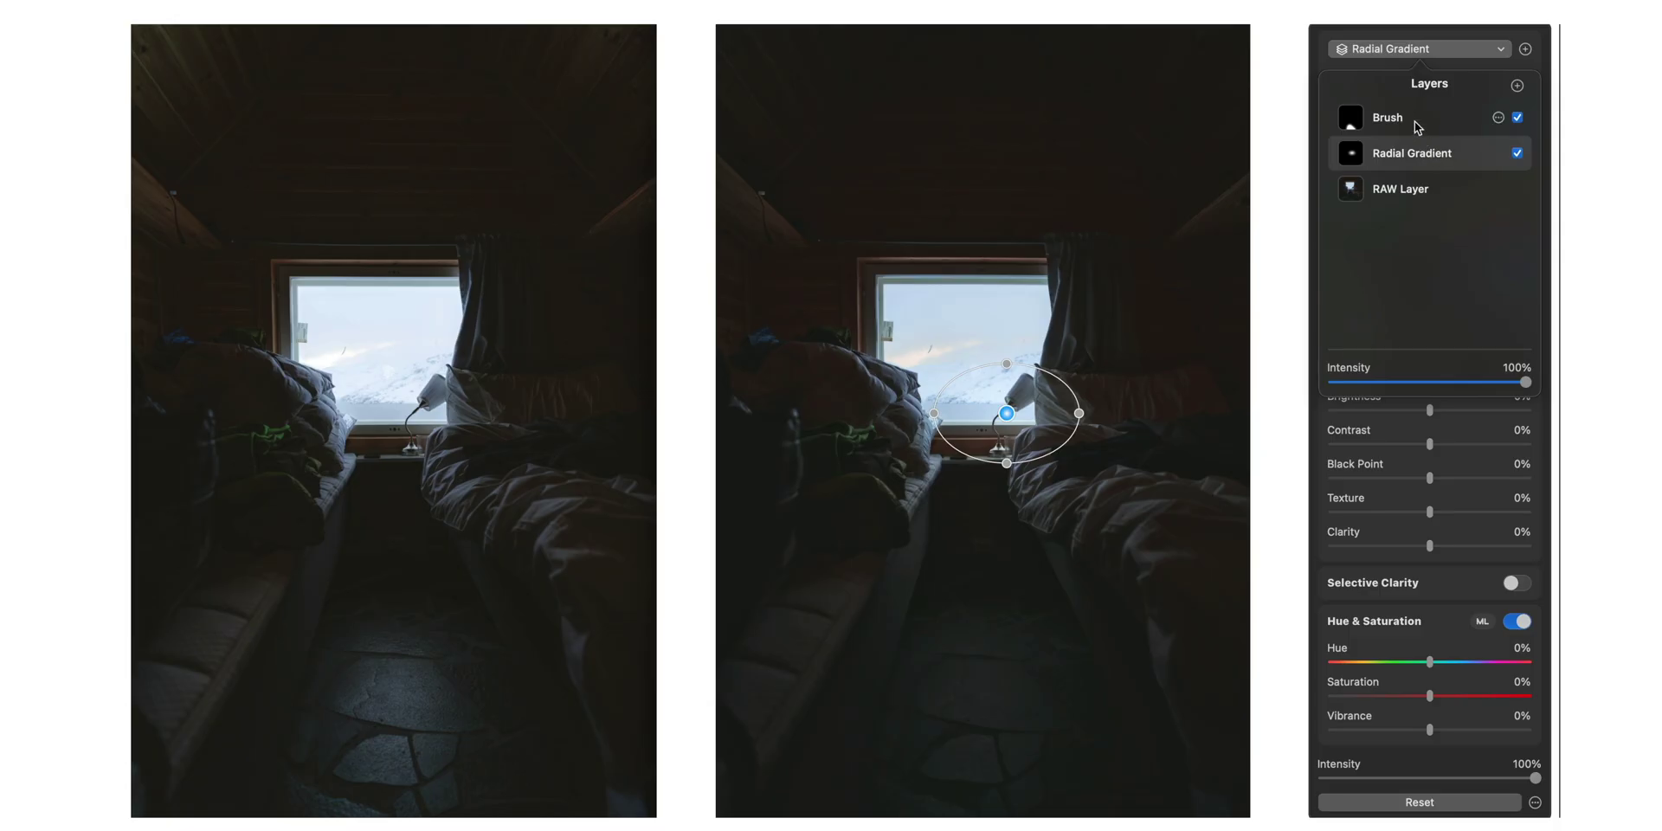
left_click(1408, 123)
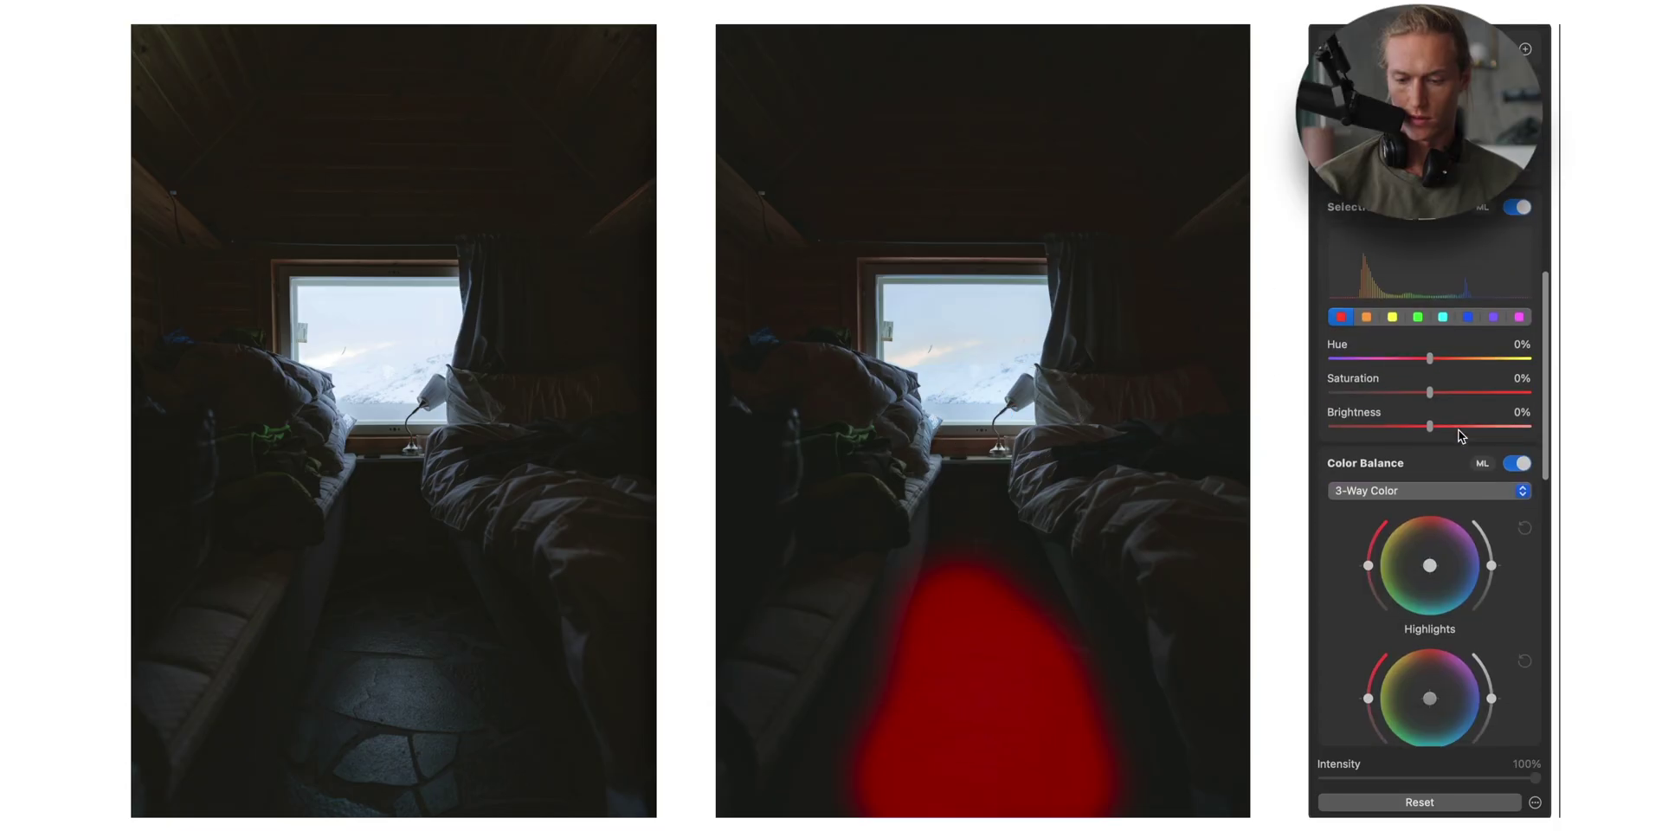
scroll(1461, 436, "down", 10)
scroll(1462, 435, "down", 5)
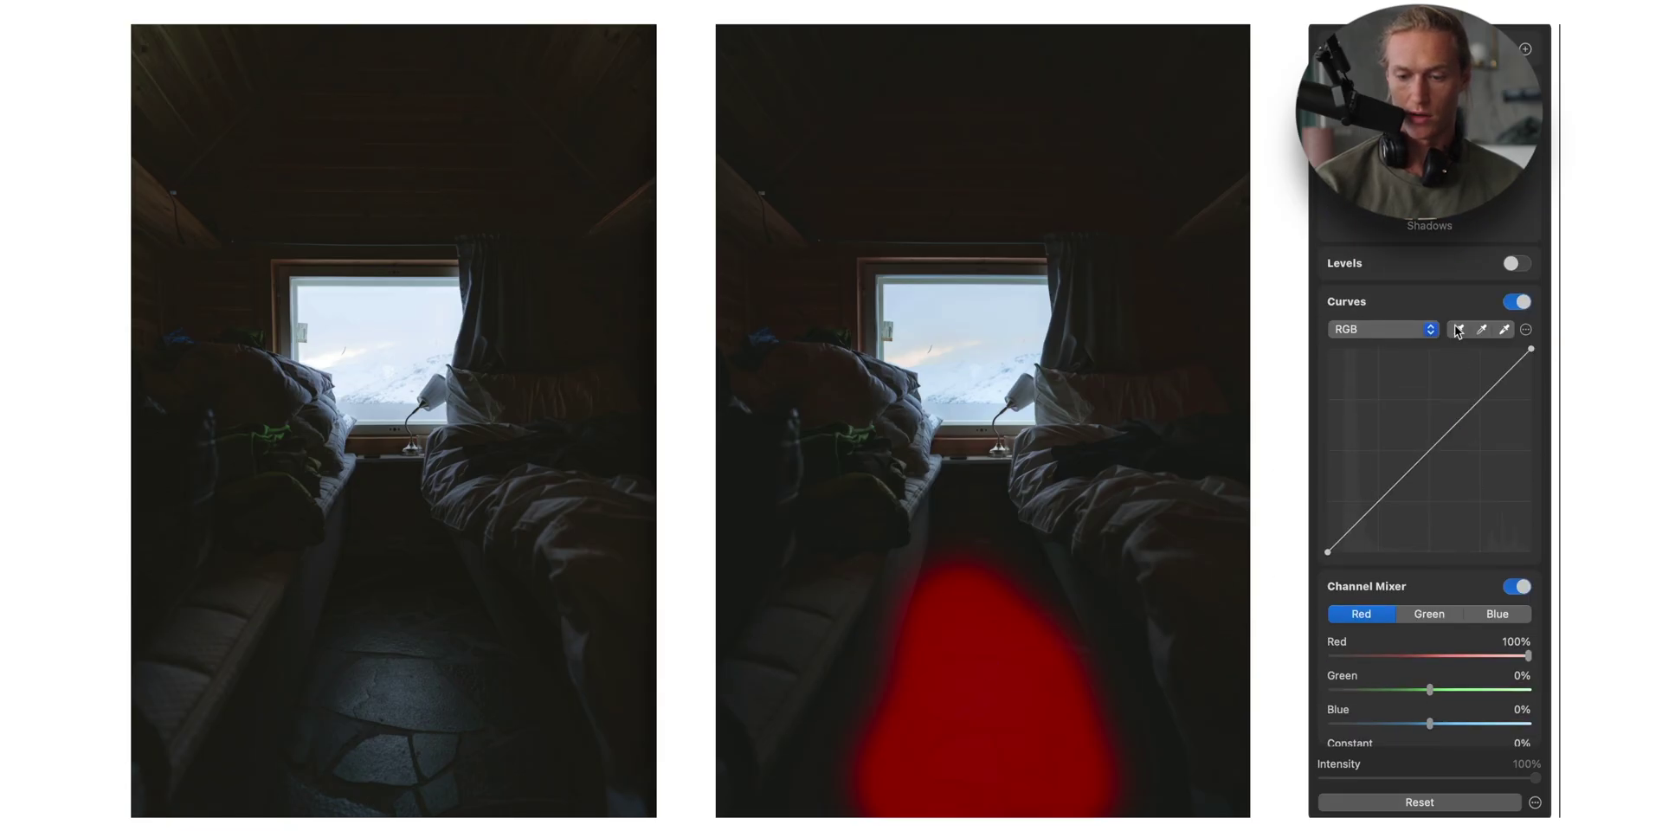
scroll(1457, 330, "up", 10)
scroll(1455, 325, "down", 1)
left_click_drag(1453, 405, 1546, 405)
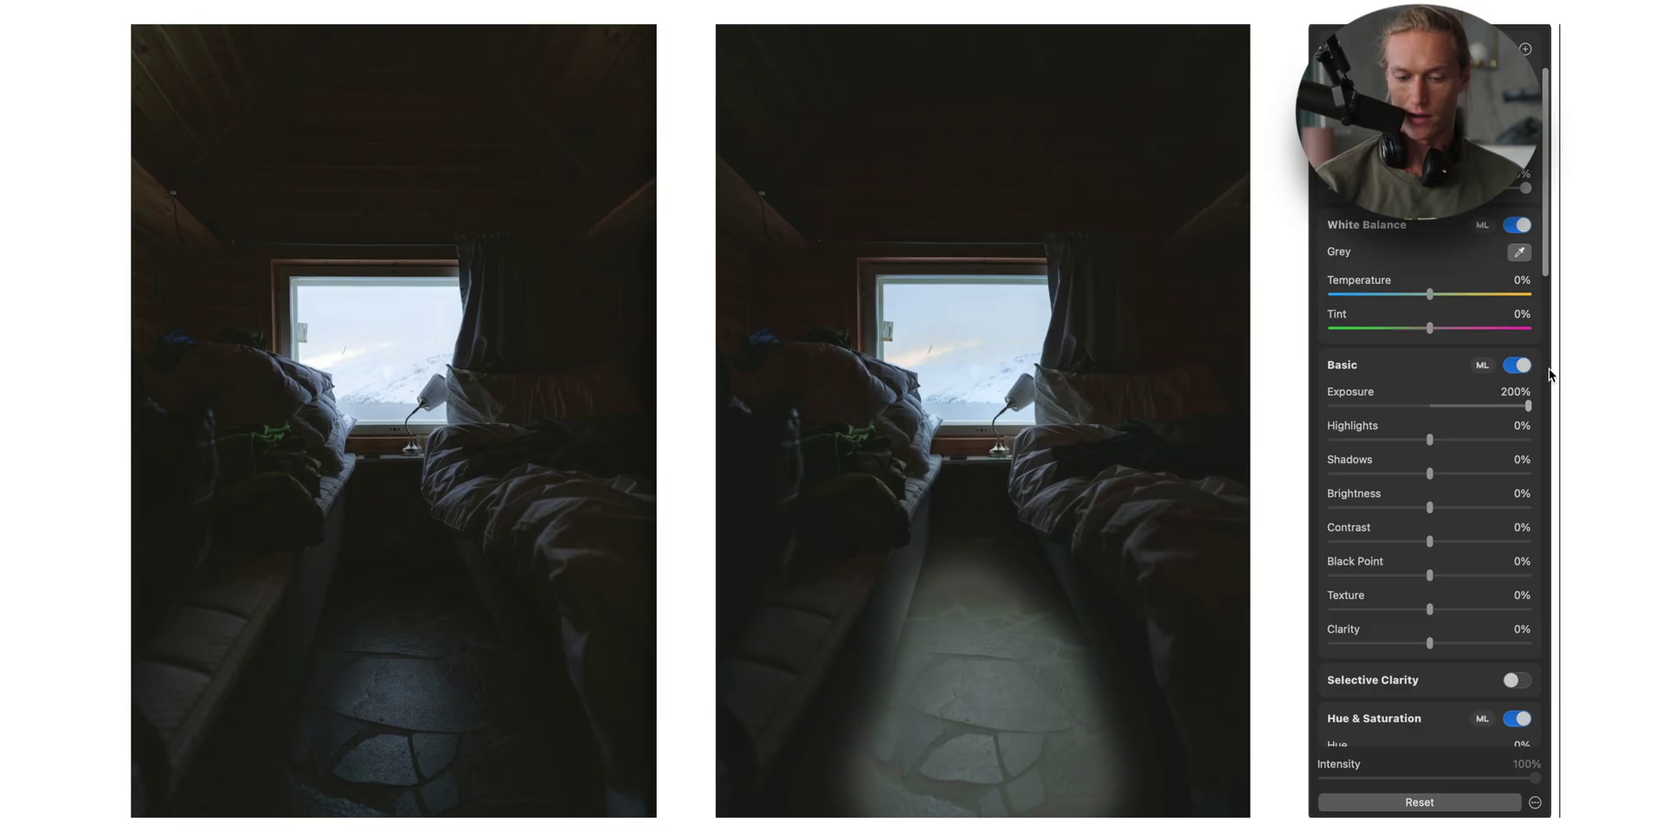
left_click(1458, 365)
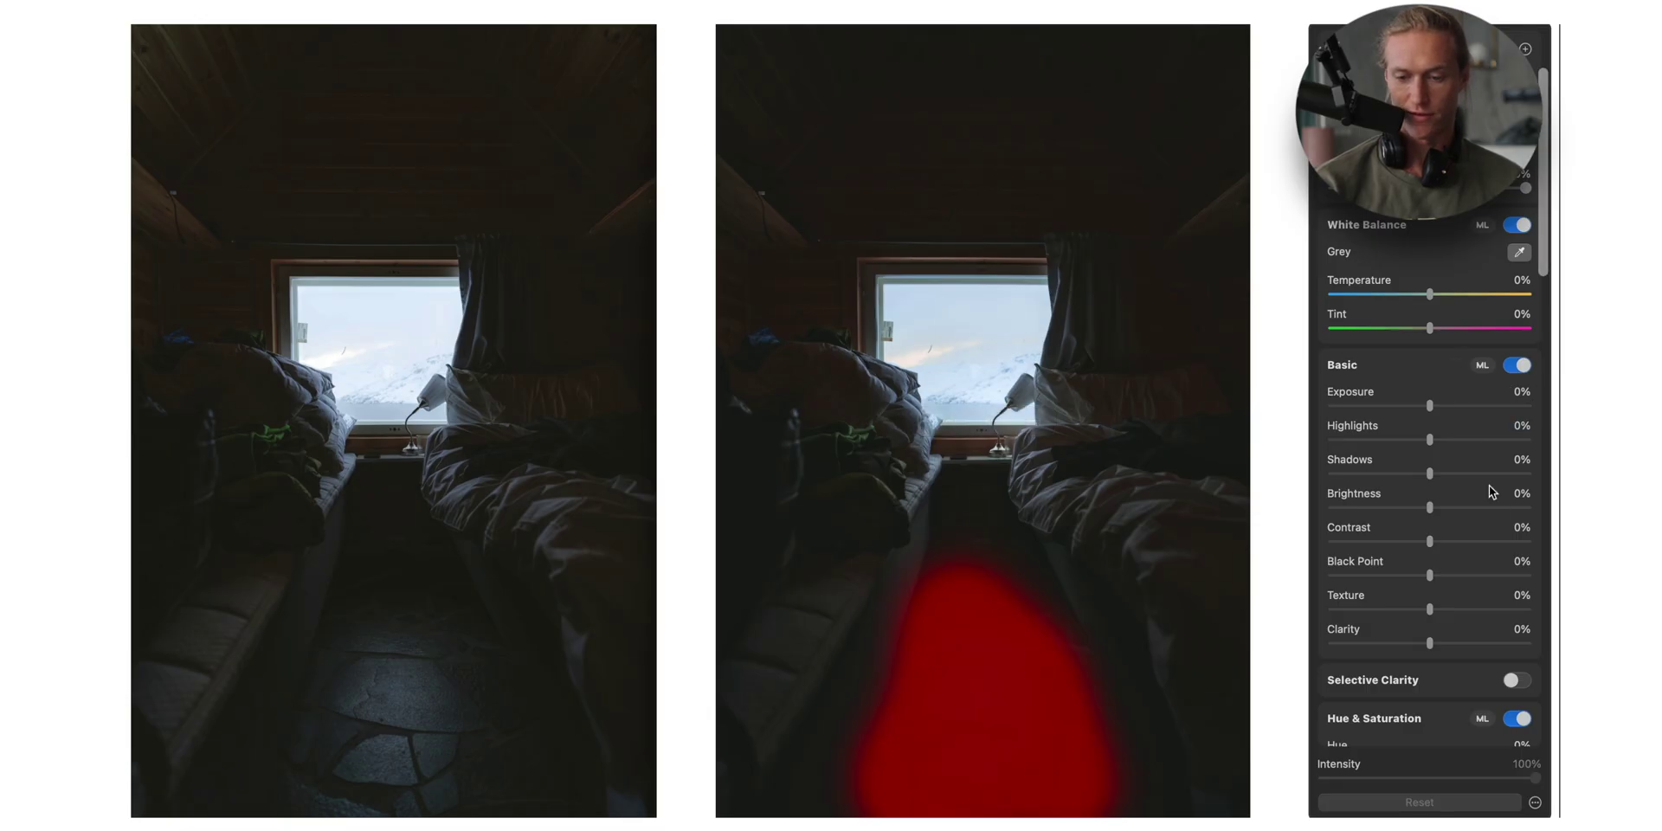
- Try Black Point, Brightness, Exposure and 100% Contrast on the brushed floor, undoing each
left_click_drag(1465, 568, 1498, 569)
key("super+z")
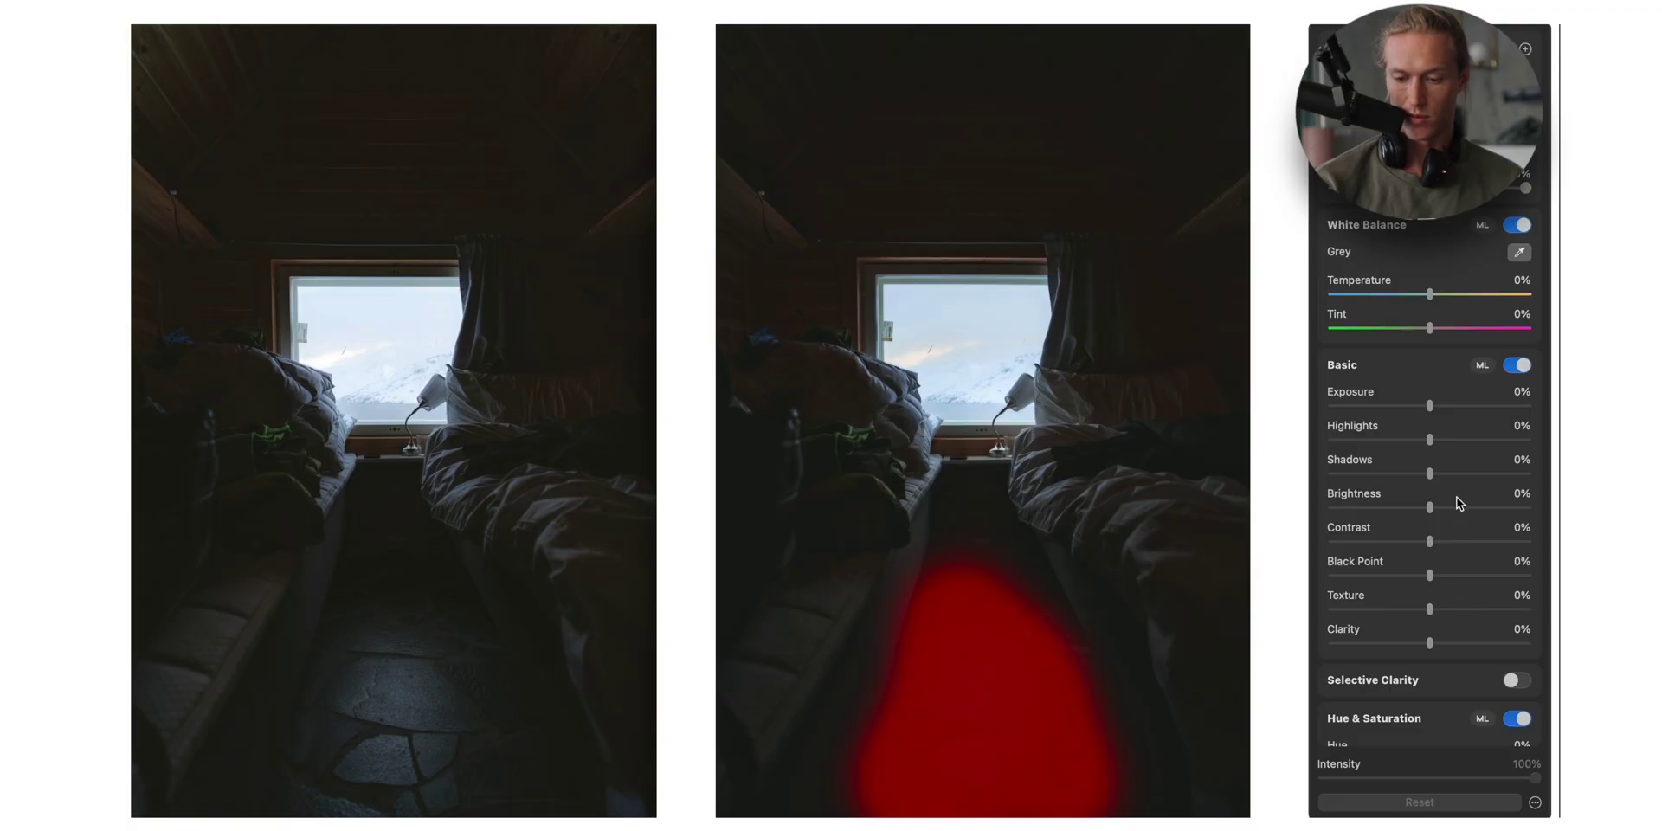
left_click_drag(1459, 502, 1479, 502)
key("super+z")
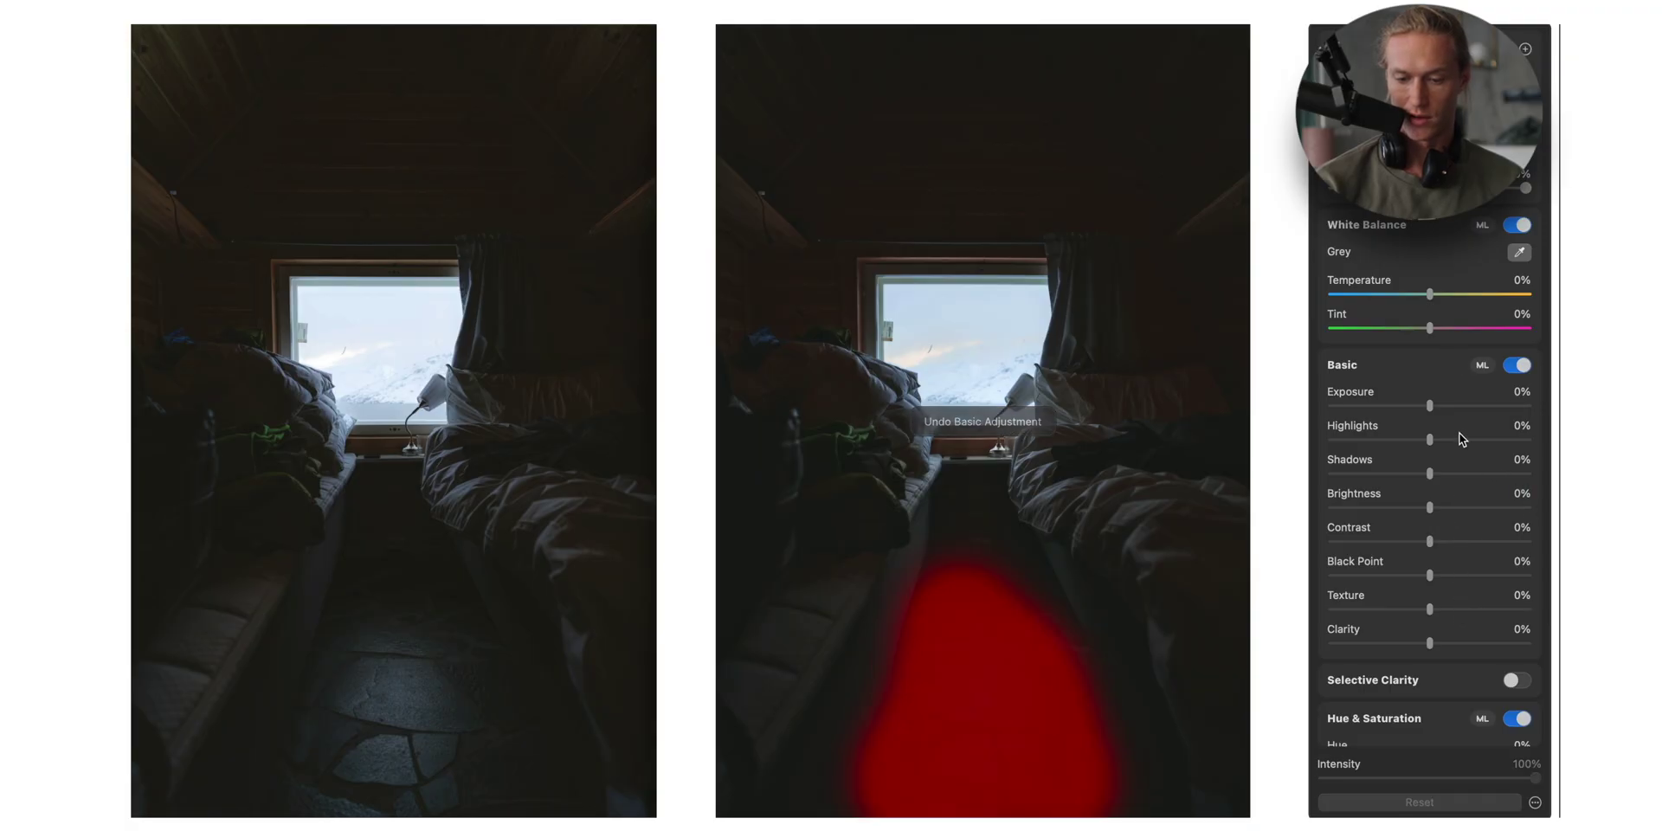
left_click_drag(1481, 412, 1496, 407)
key("super+z")
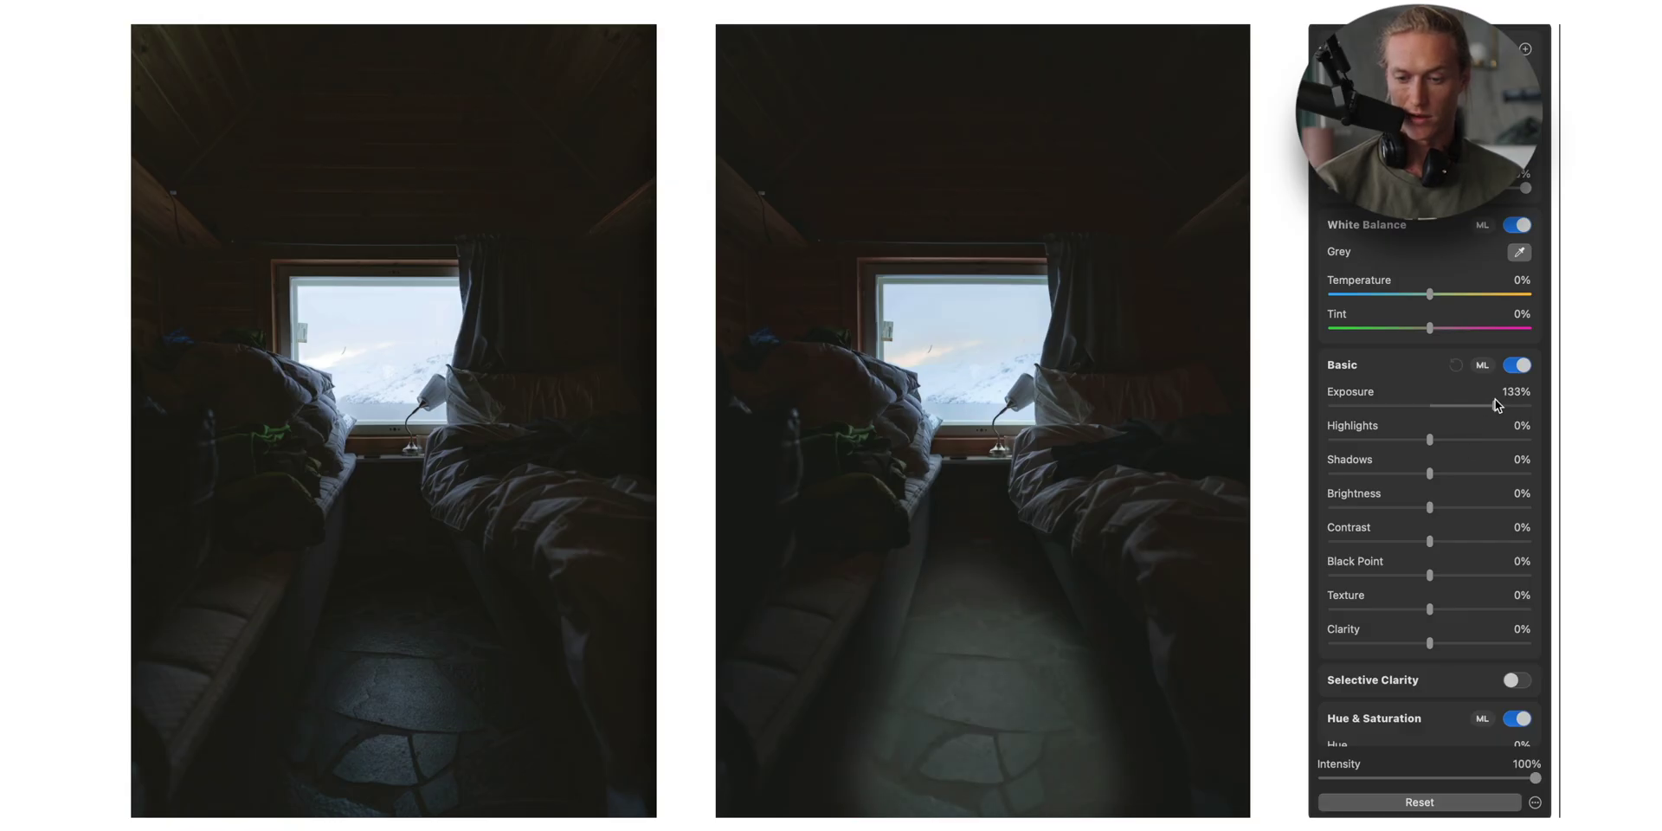
left_click_drag(1488, 544, 1529, 541)
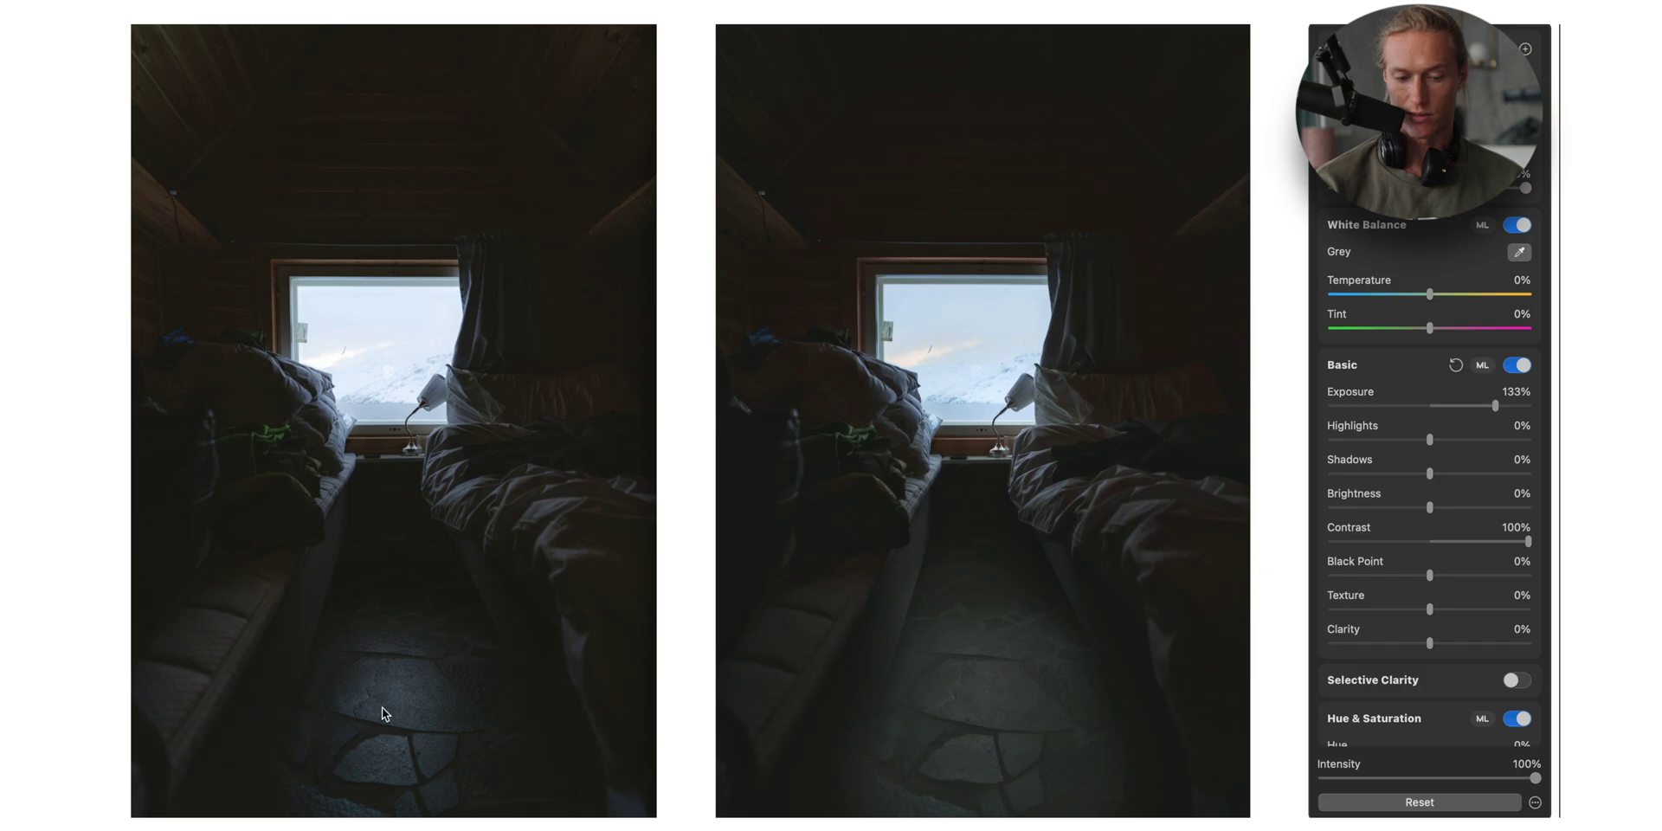
key("super+z")
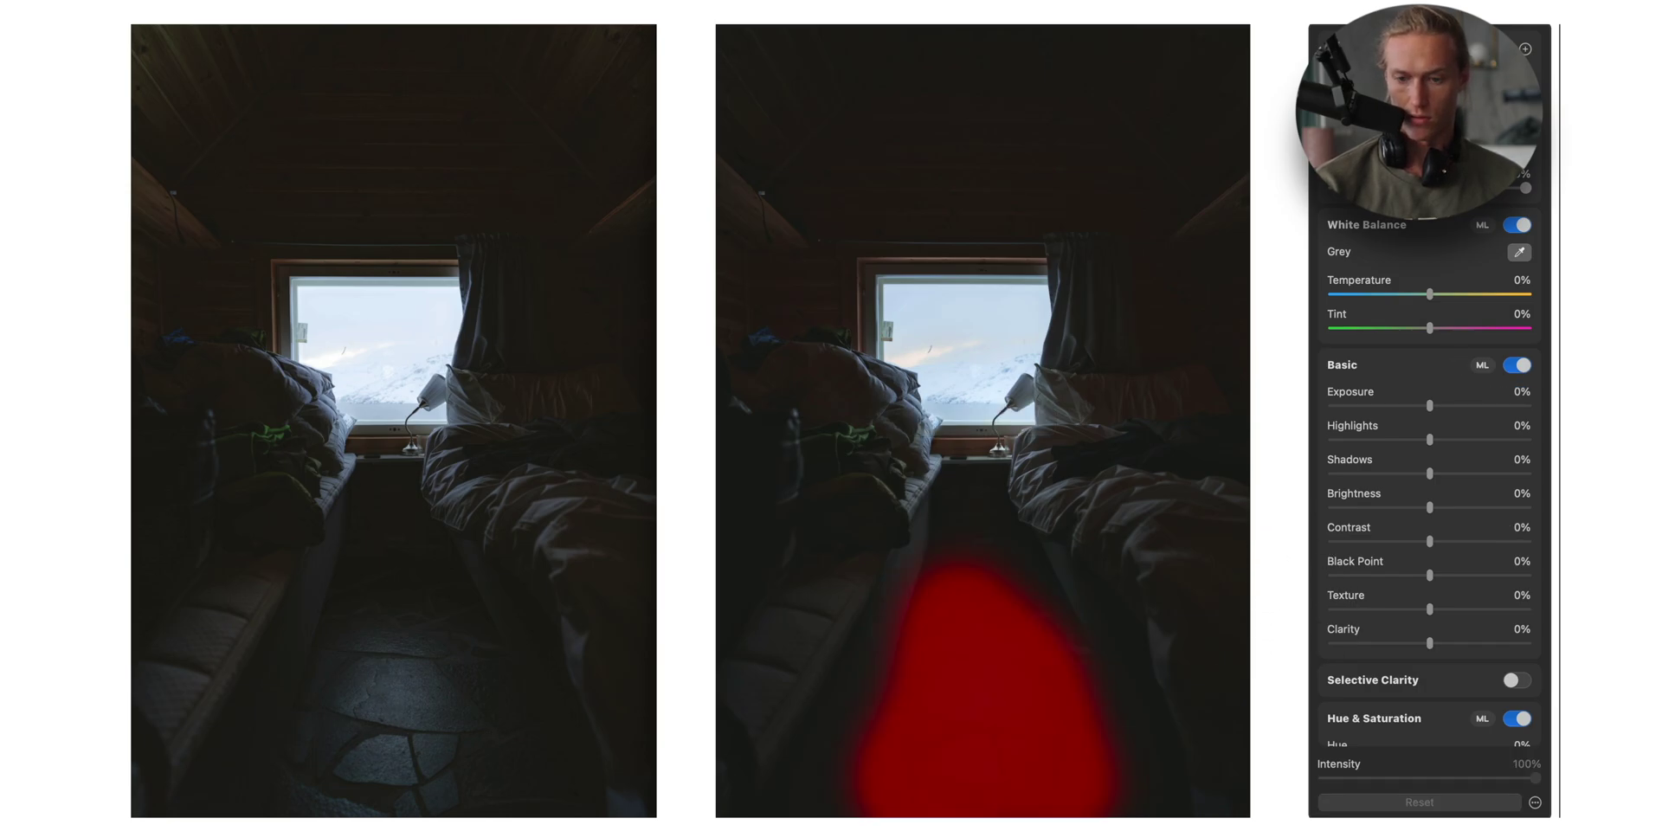
scroll(1514, 571, "down", 15)
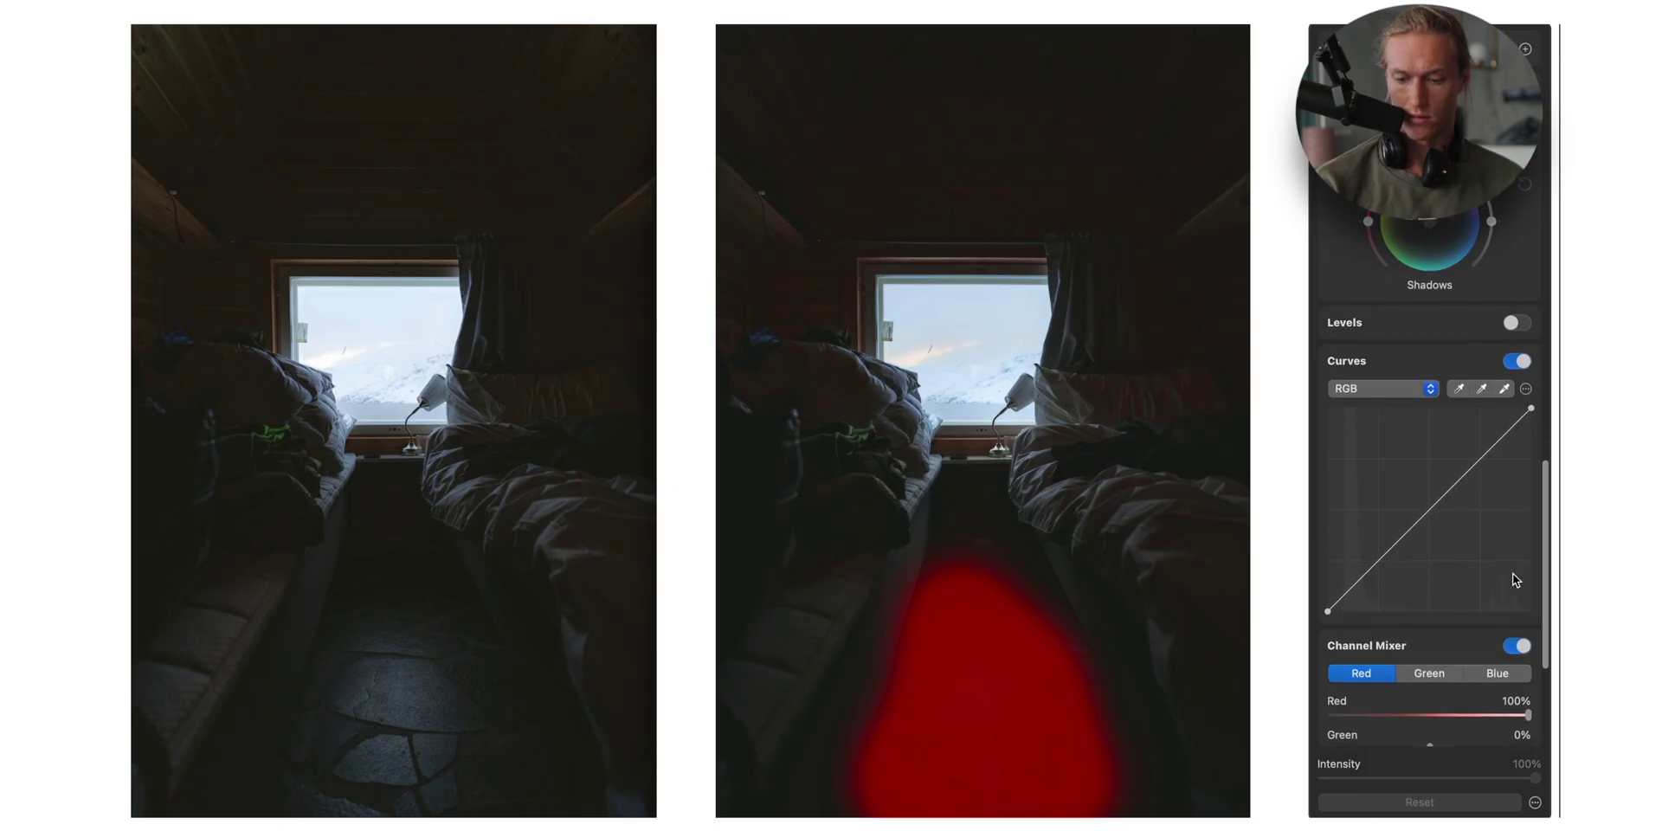
- Steepen the floor mask's RGB curve by pulling the white point left and the black point right
left_click_drag(1531, 391, 1405, 393)
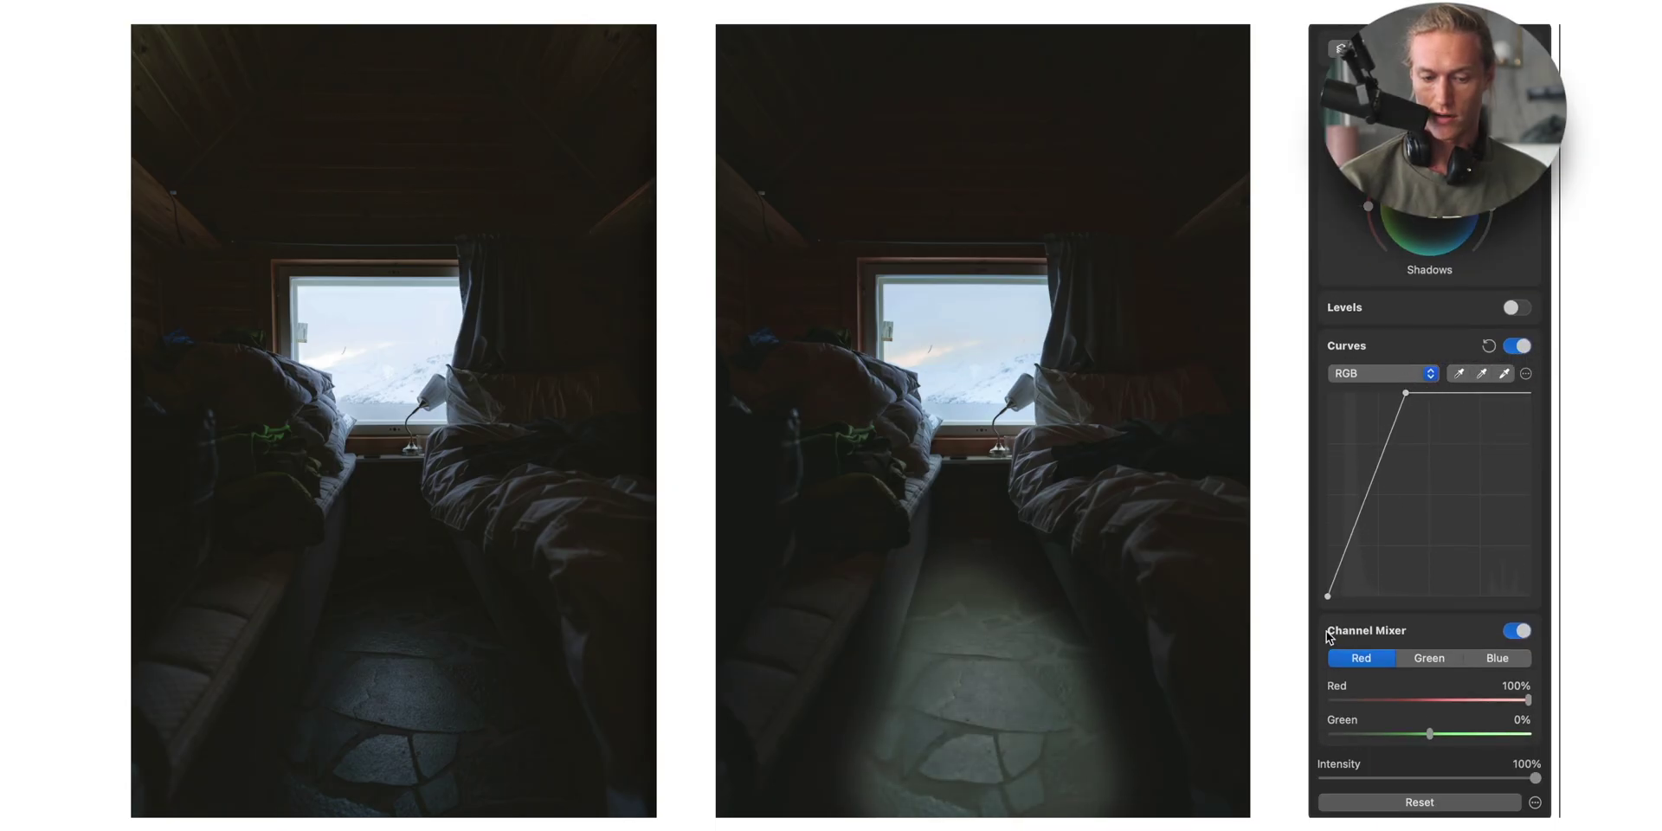
left_click_drag(1328, 597, 1345, 604)
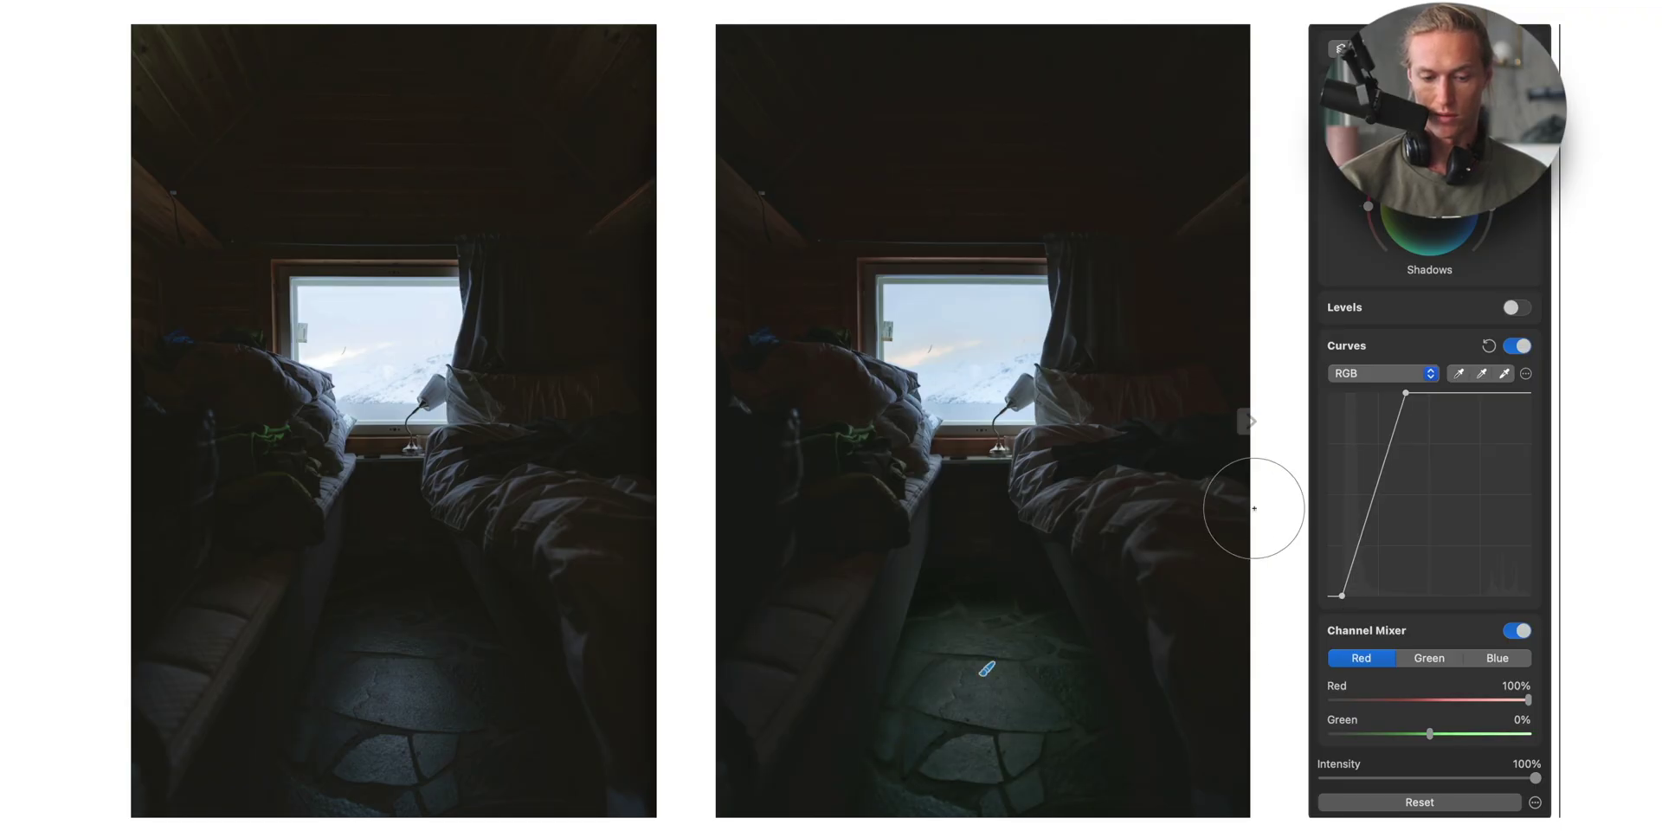
scroll(1511, 390, "up", 10)
scroll(1508, 388, "down", 1)
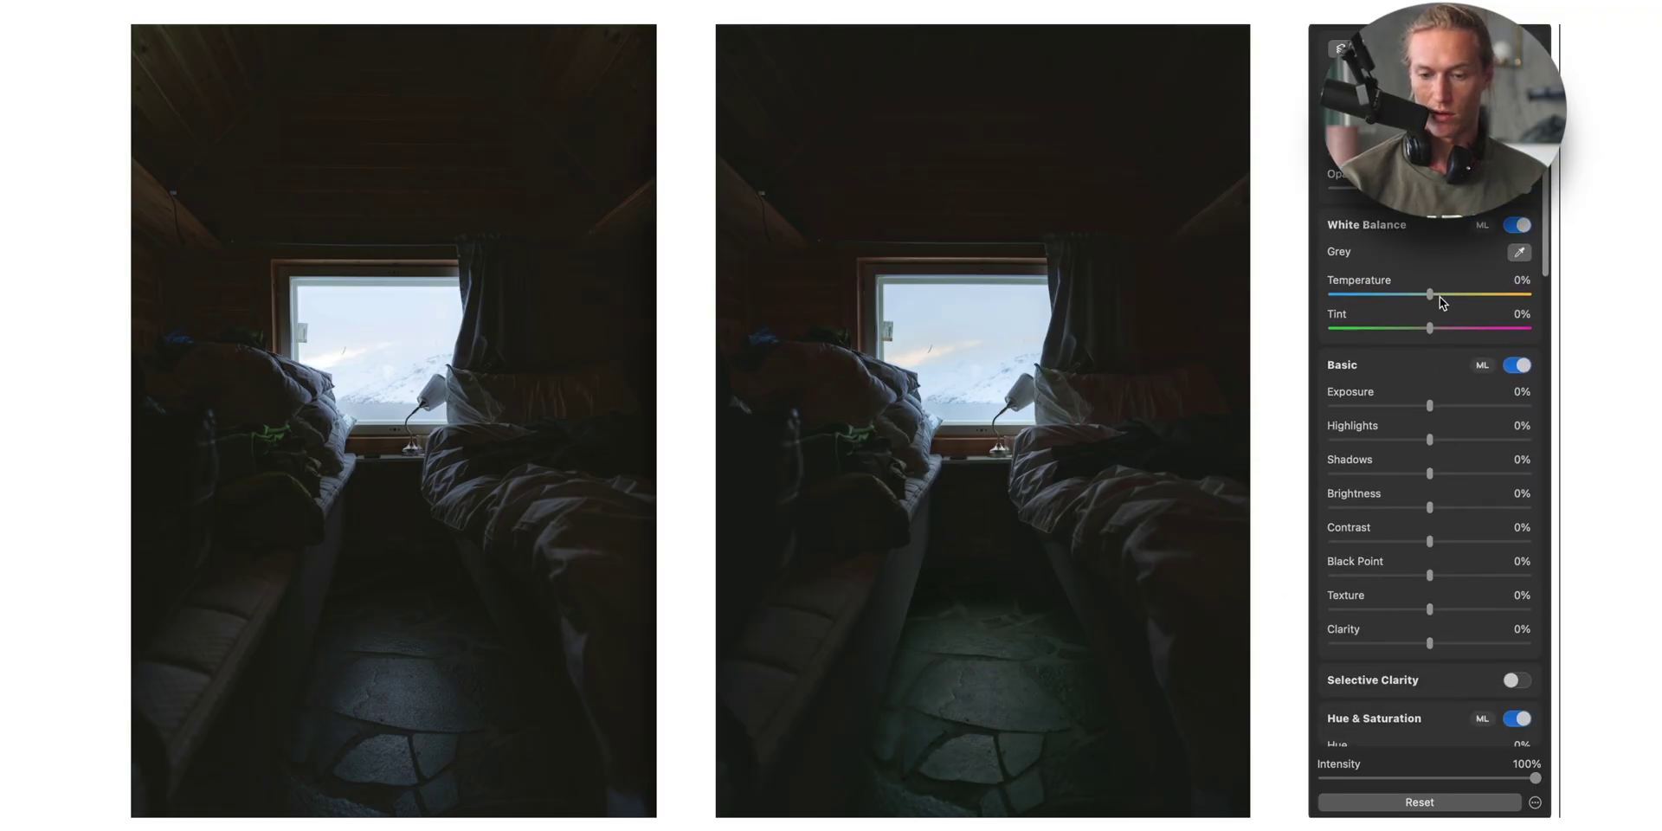
- Cool the floor layer slightly with Temperature -5% and Tint 5%
left_click_drag(1441, 296, 1425, 292)
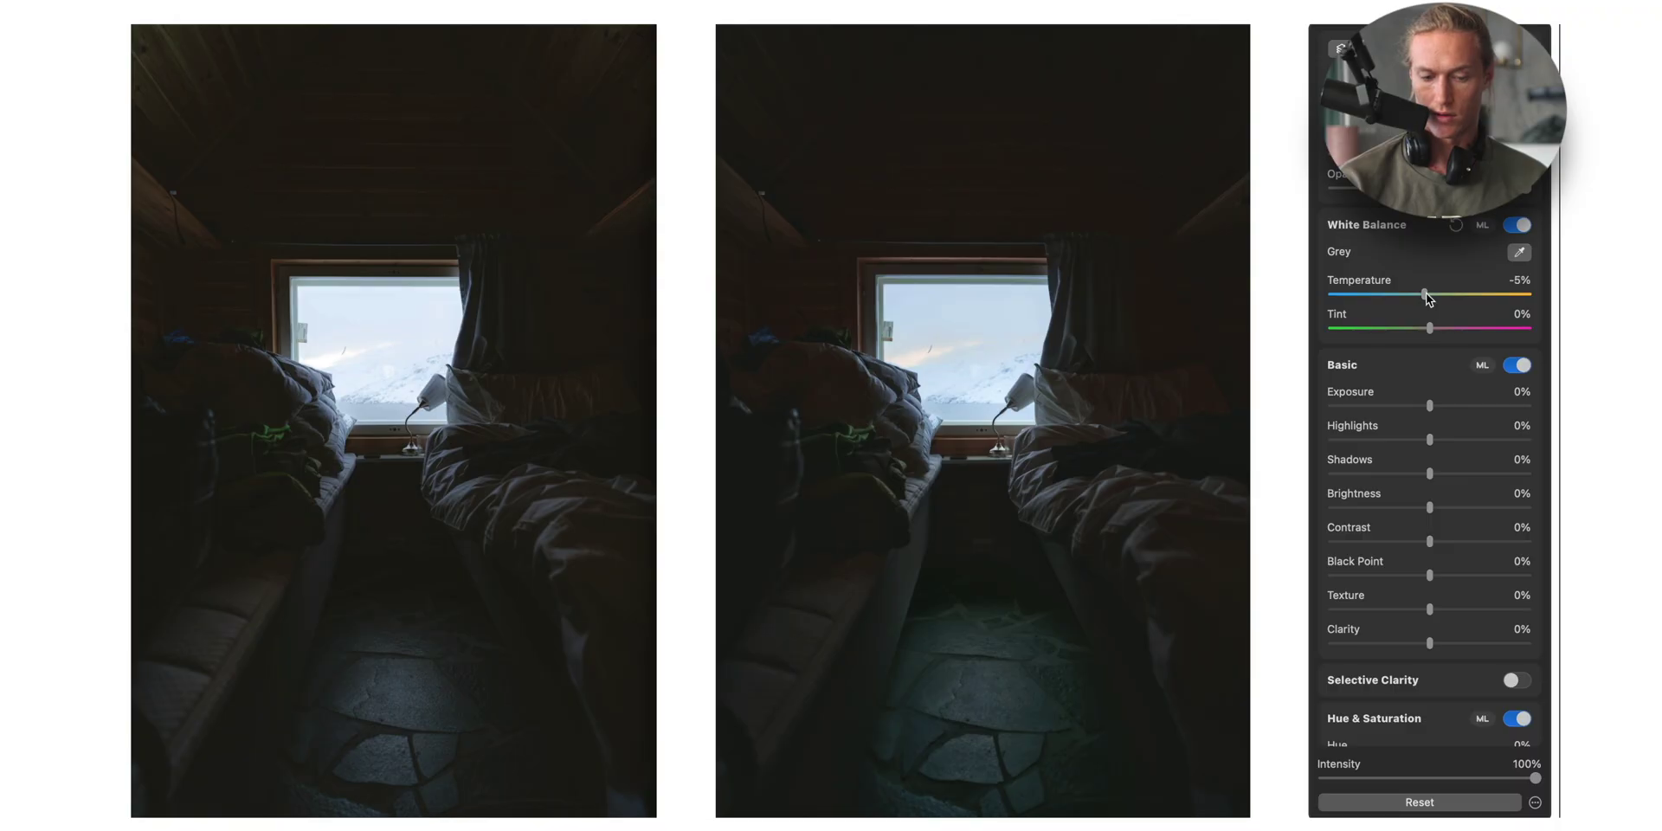
left_click_drag(1429, 327, 1433, 325)
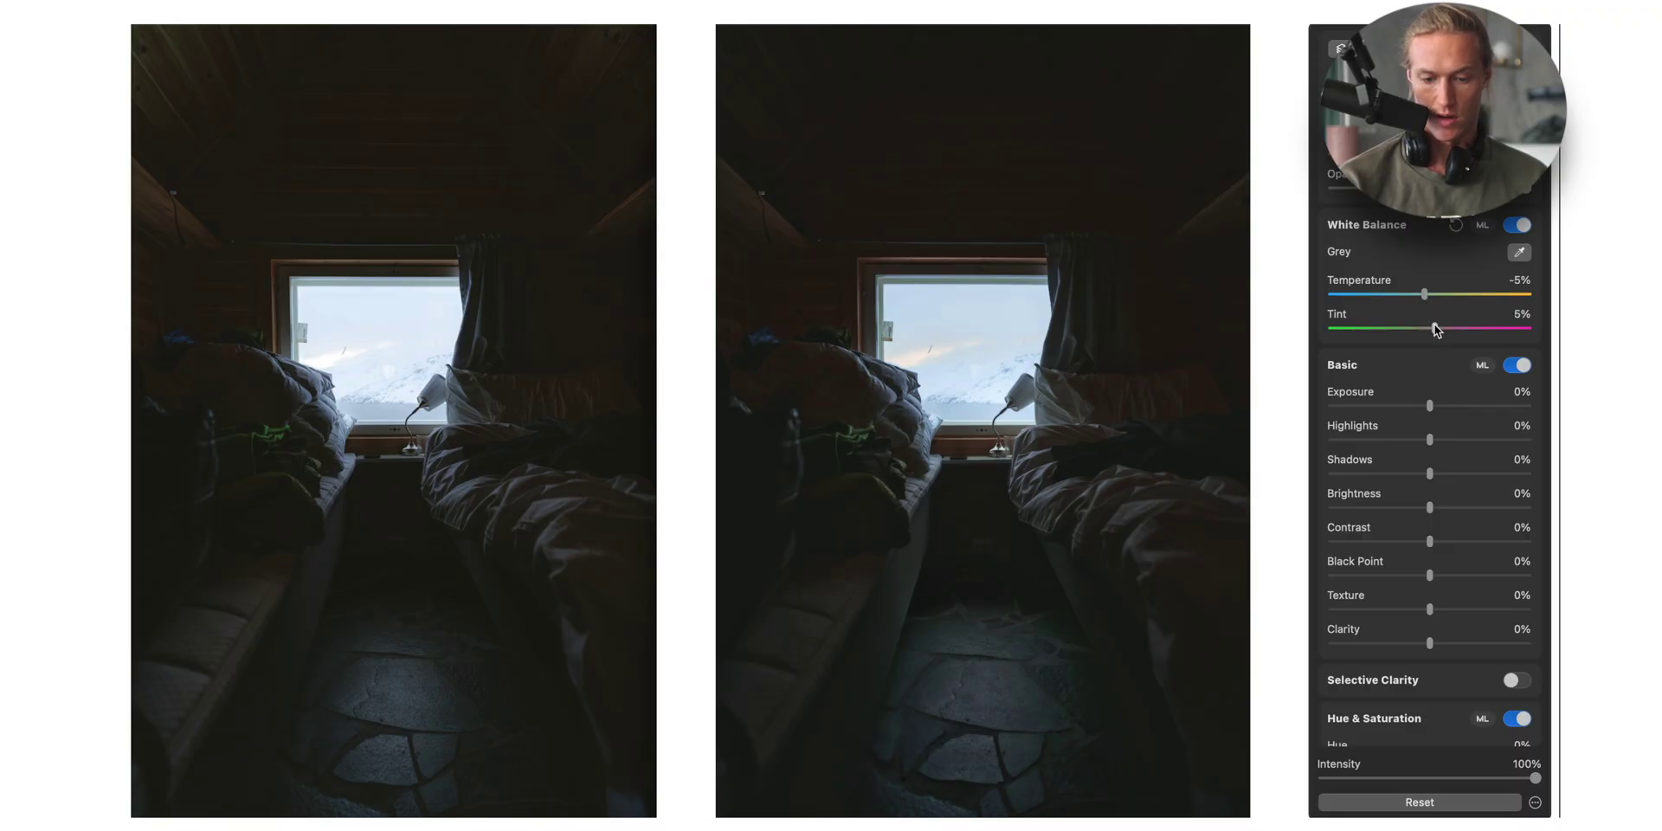
scroll(1448, 267, "down", 10)
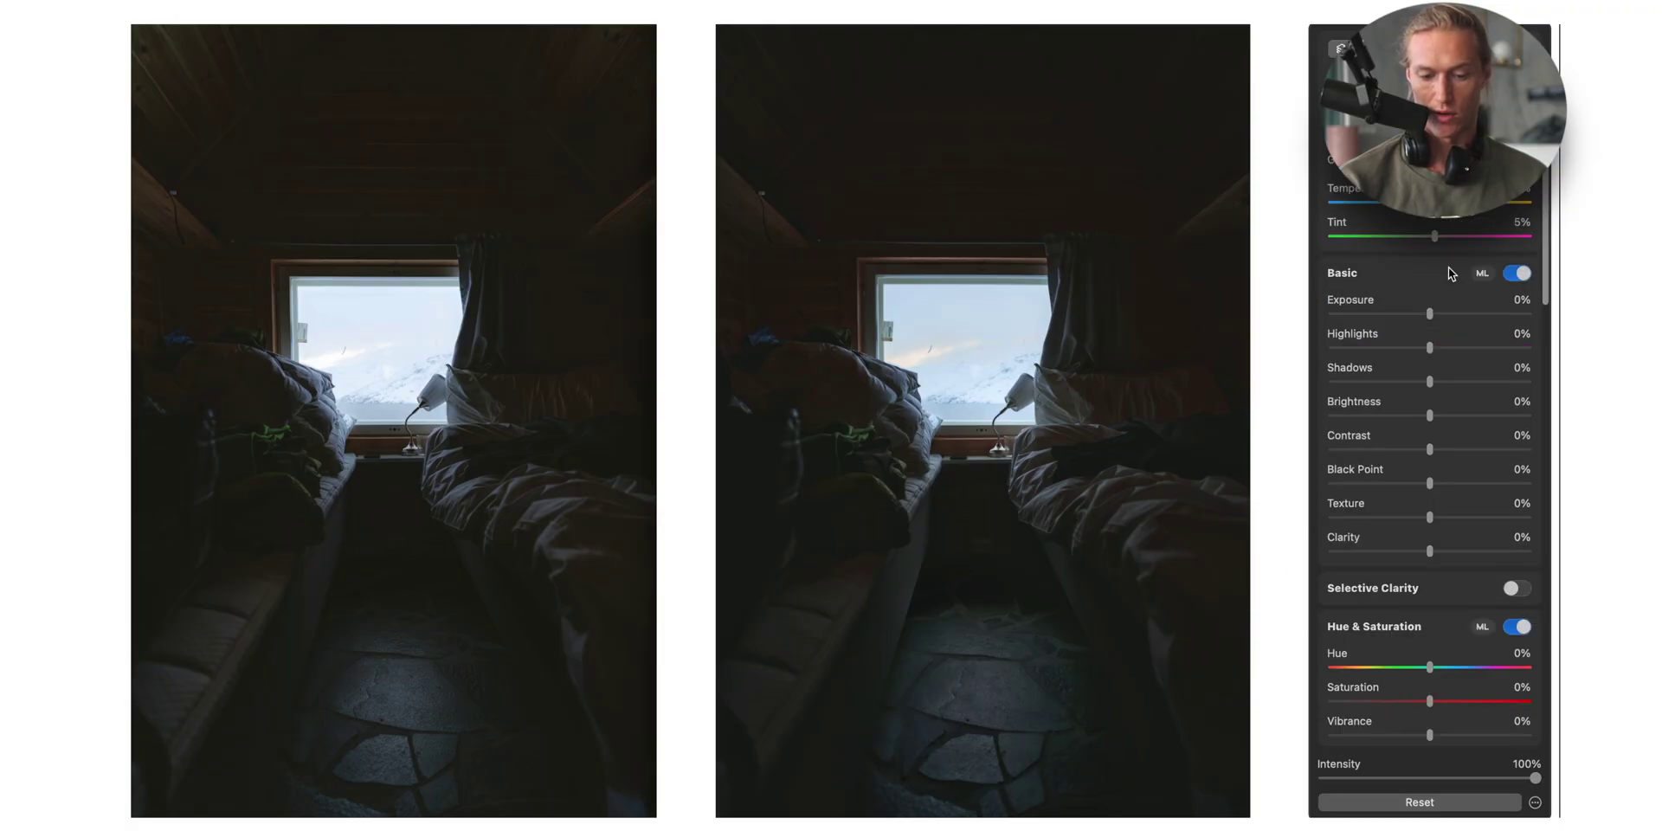
scroll(1451, 271, "down", 8)
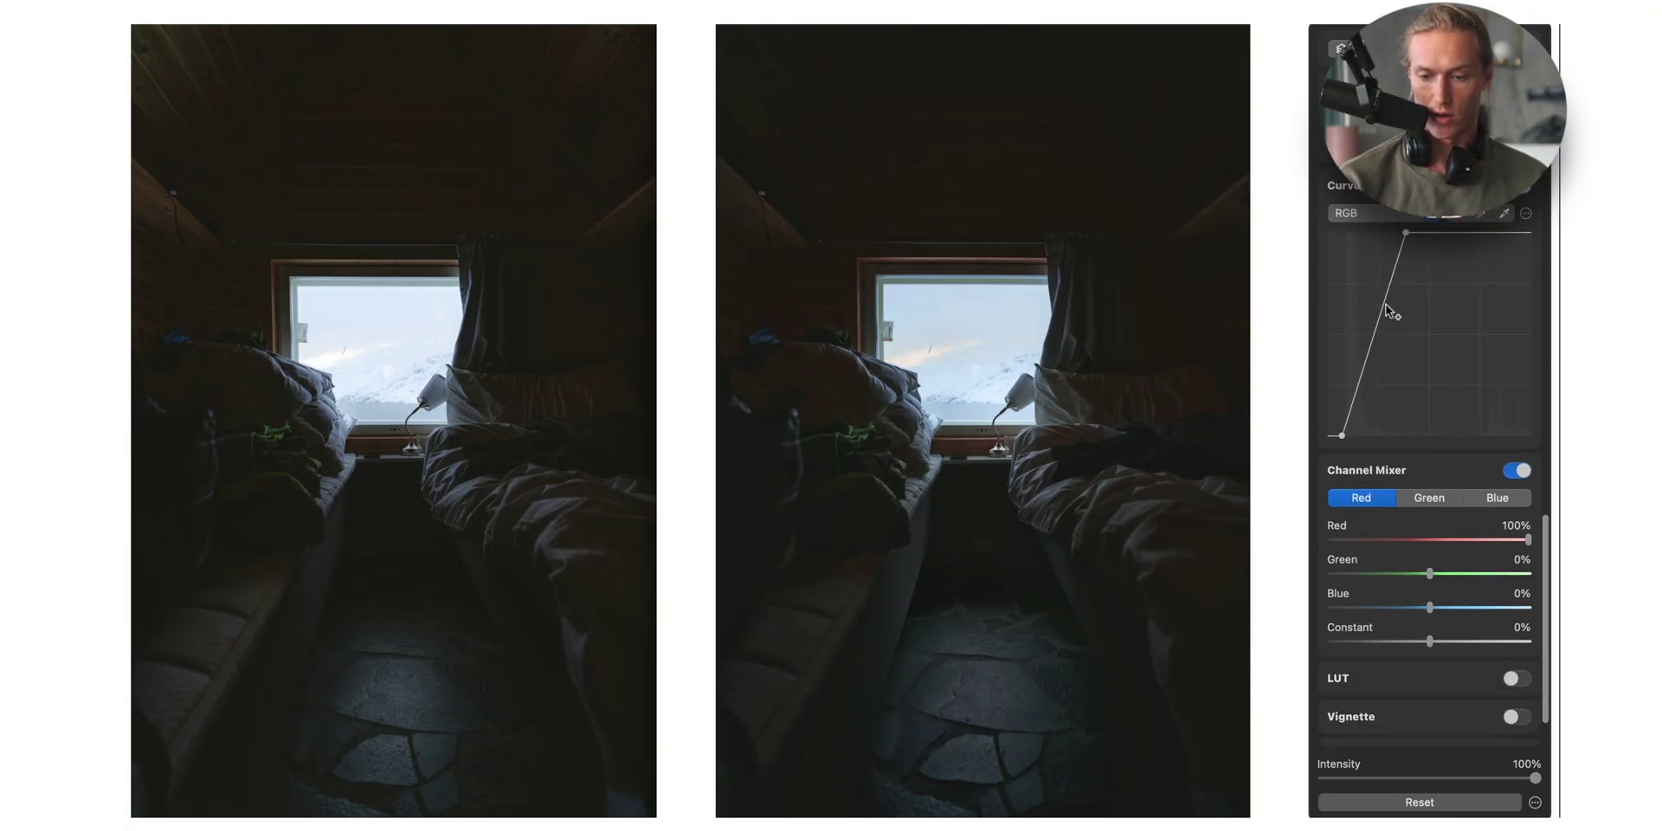
- Add a midtone curve point near input 69, output 162 to brighten the floor
left_click(1381, 310)
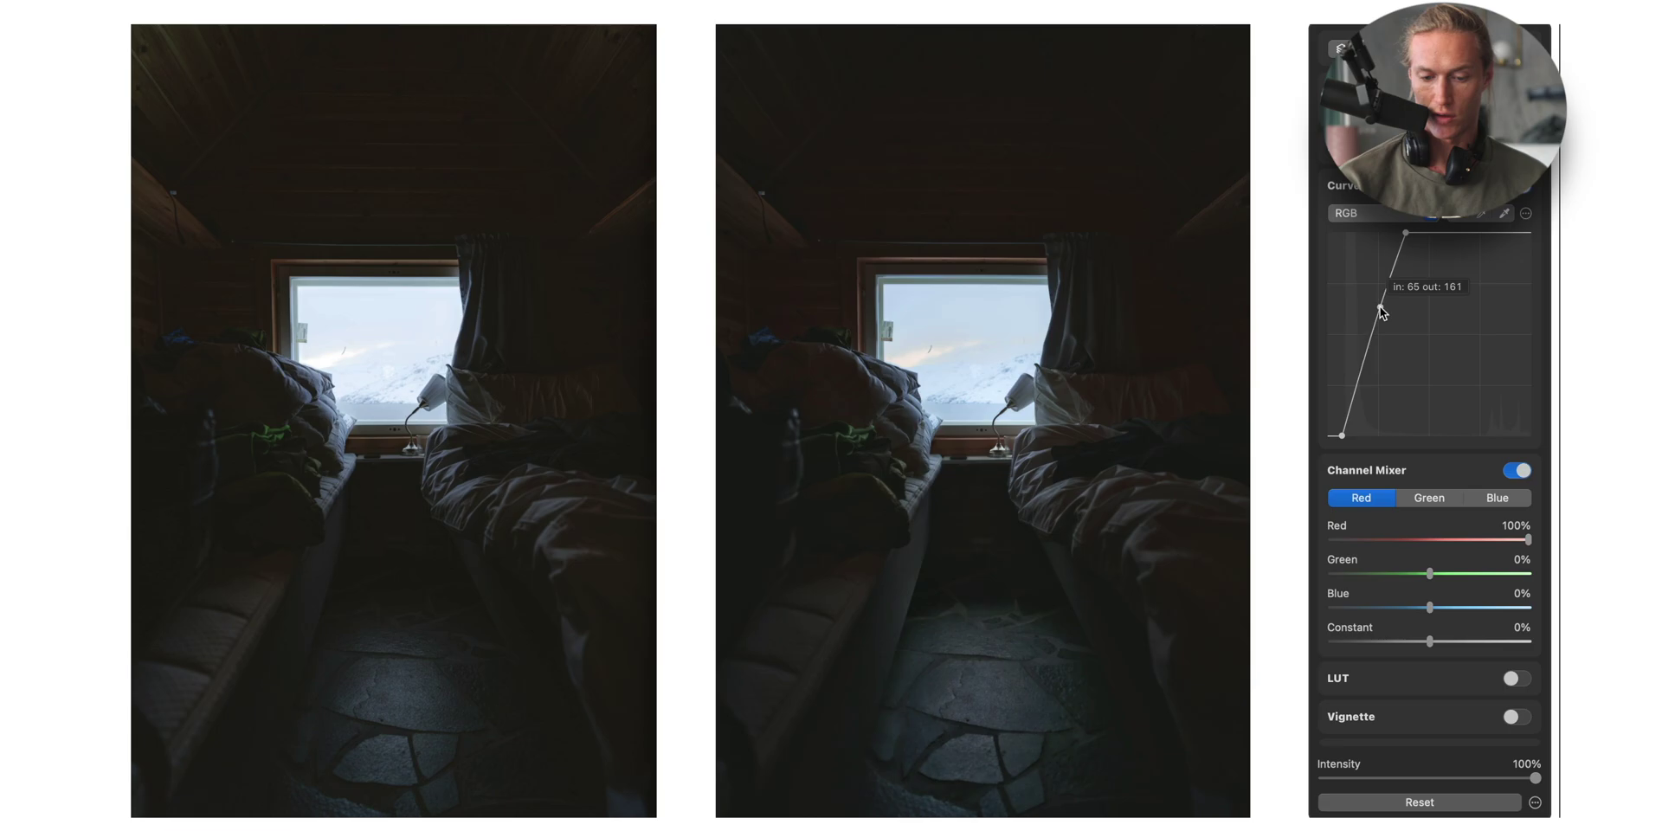
left_click_drag(1381, 311, 1383, 312)
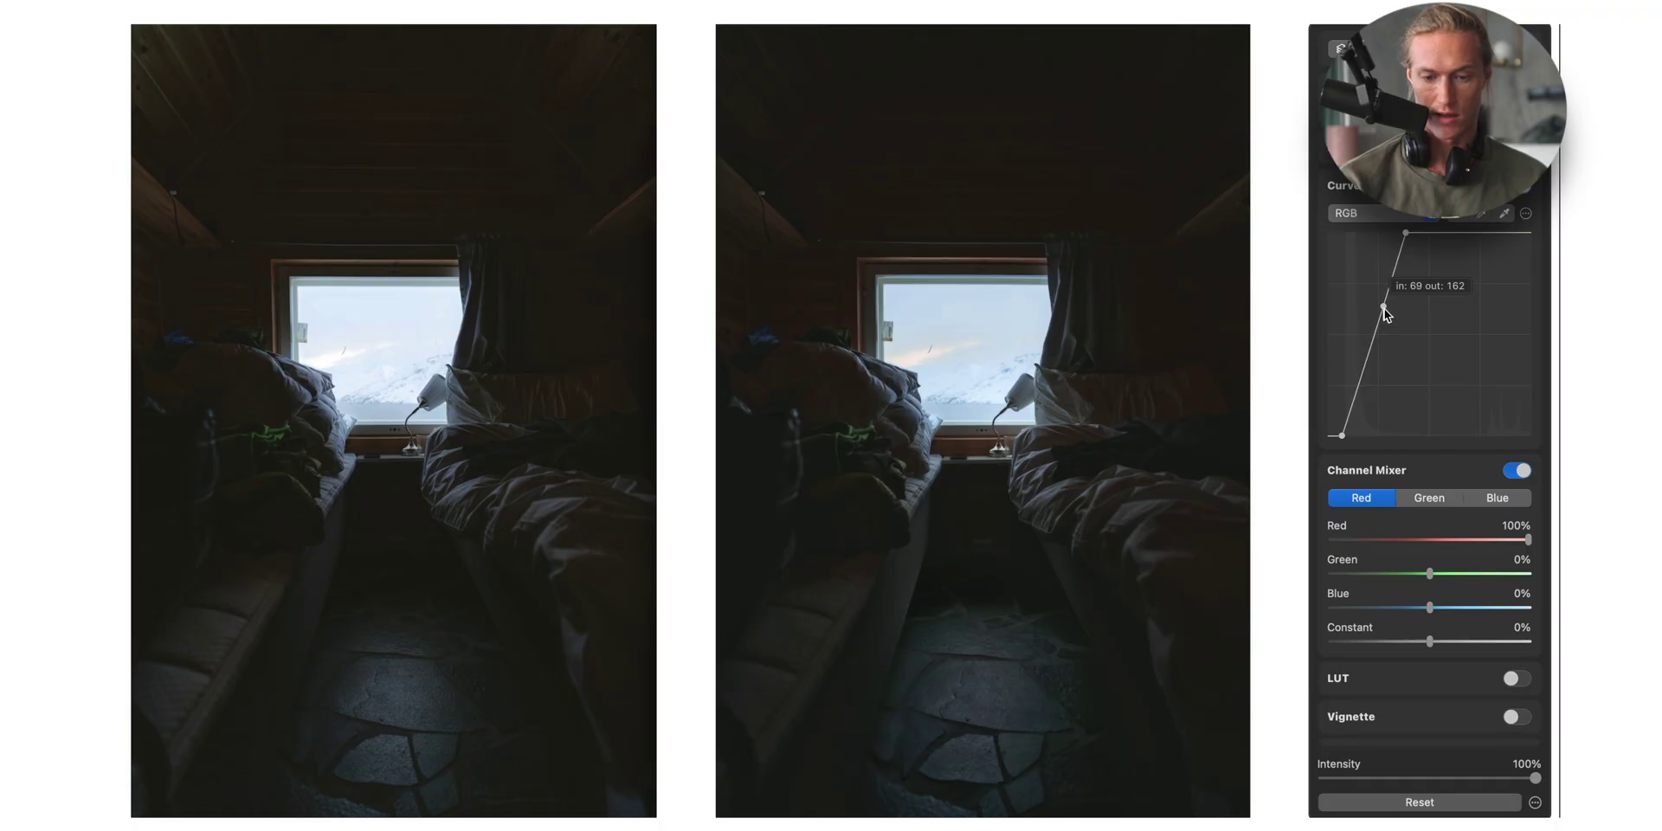
scroll(1478, 442, "up", 10)
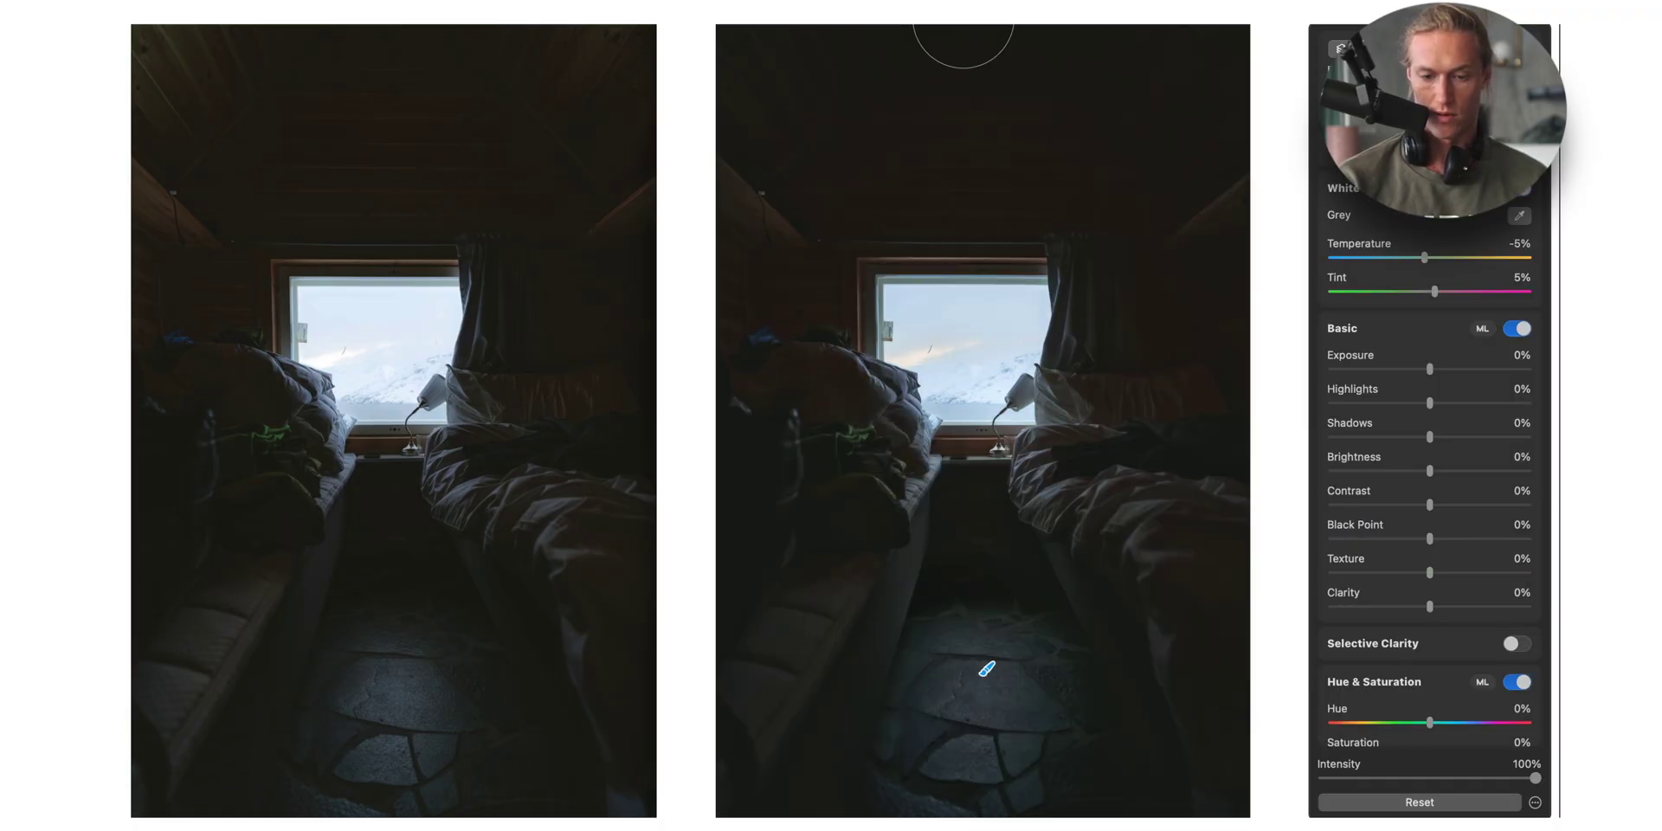
- Reset the floor layer's adjustments, undo it, then reset the Basic and saturation values
left_click(1427, 801)
key("super+z")
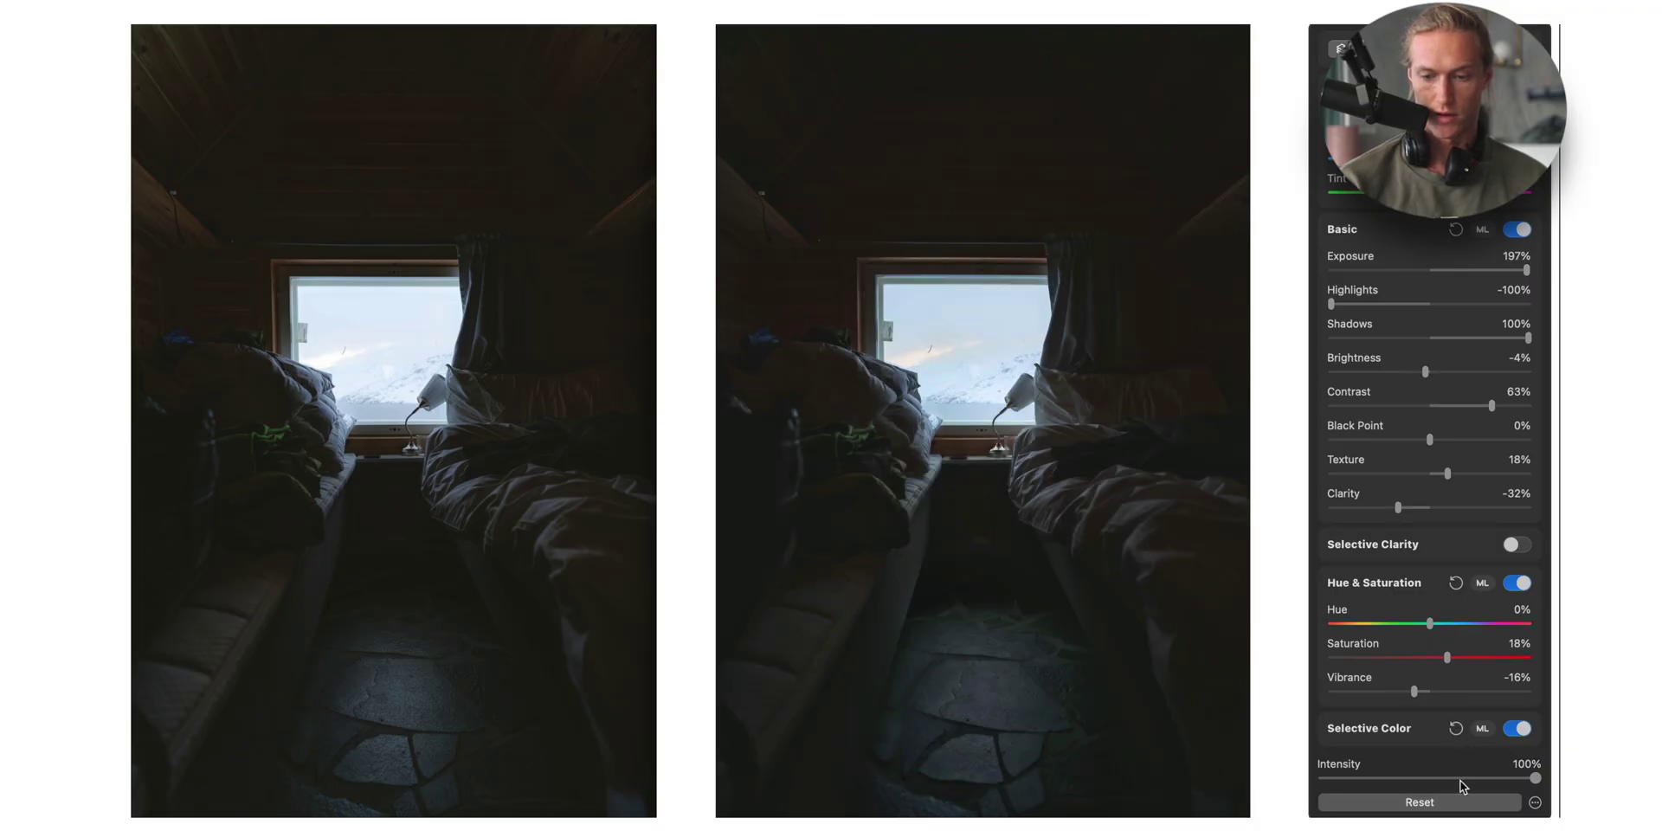
left_click(1462, 802)
- Set Exposure to about 200%, Contrast to about 63%, and Black Point to -1%
left_click_drag(1491, 272, 1543, 276)
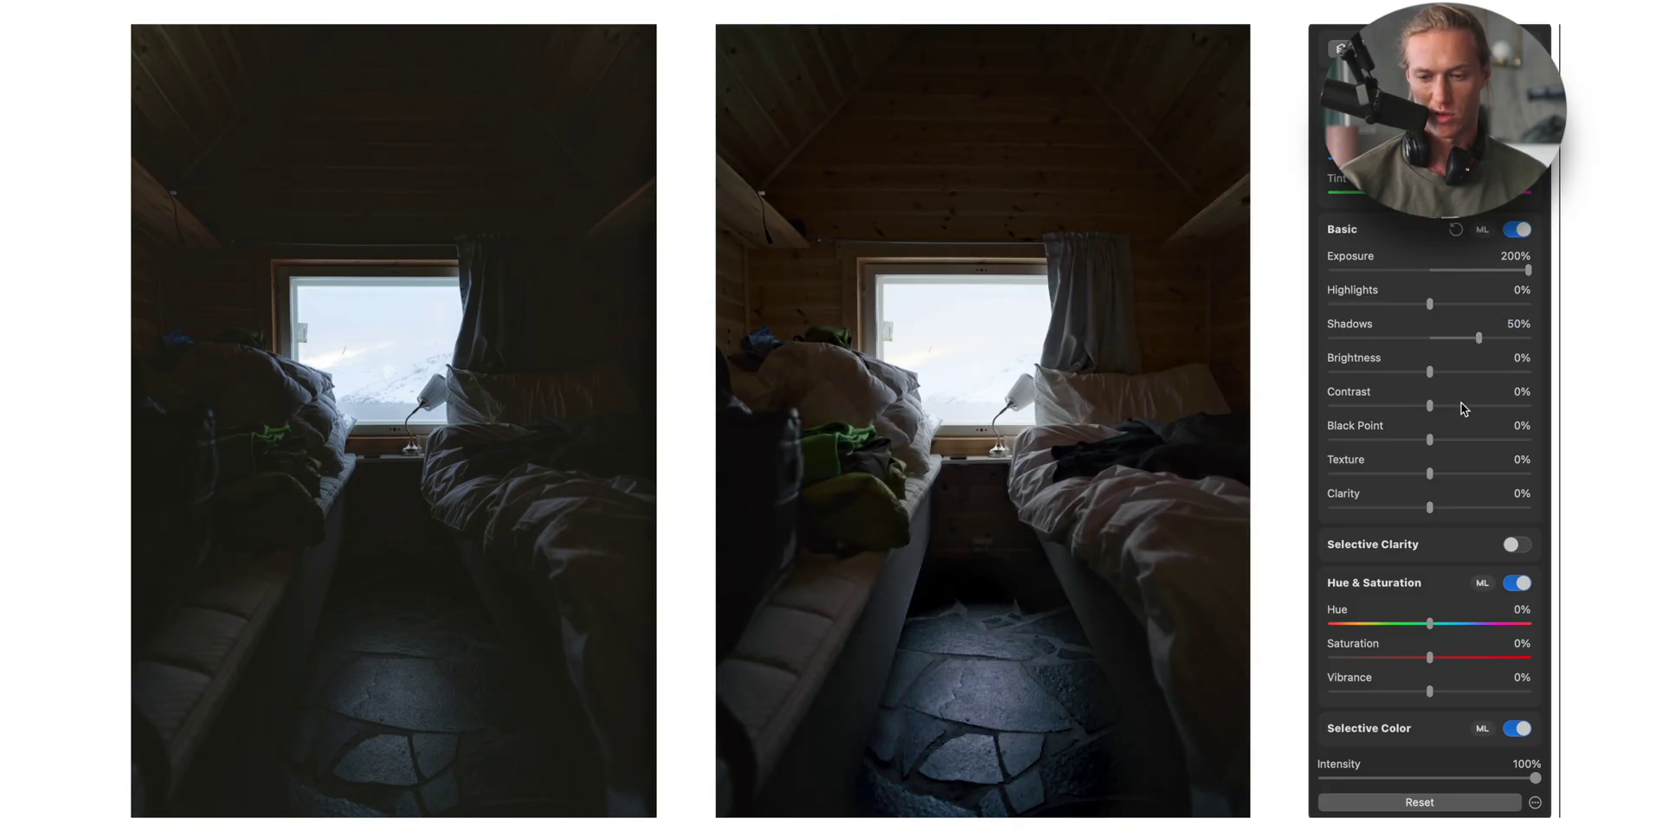
left_click_drag(1486, 405, 1498, 414)
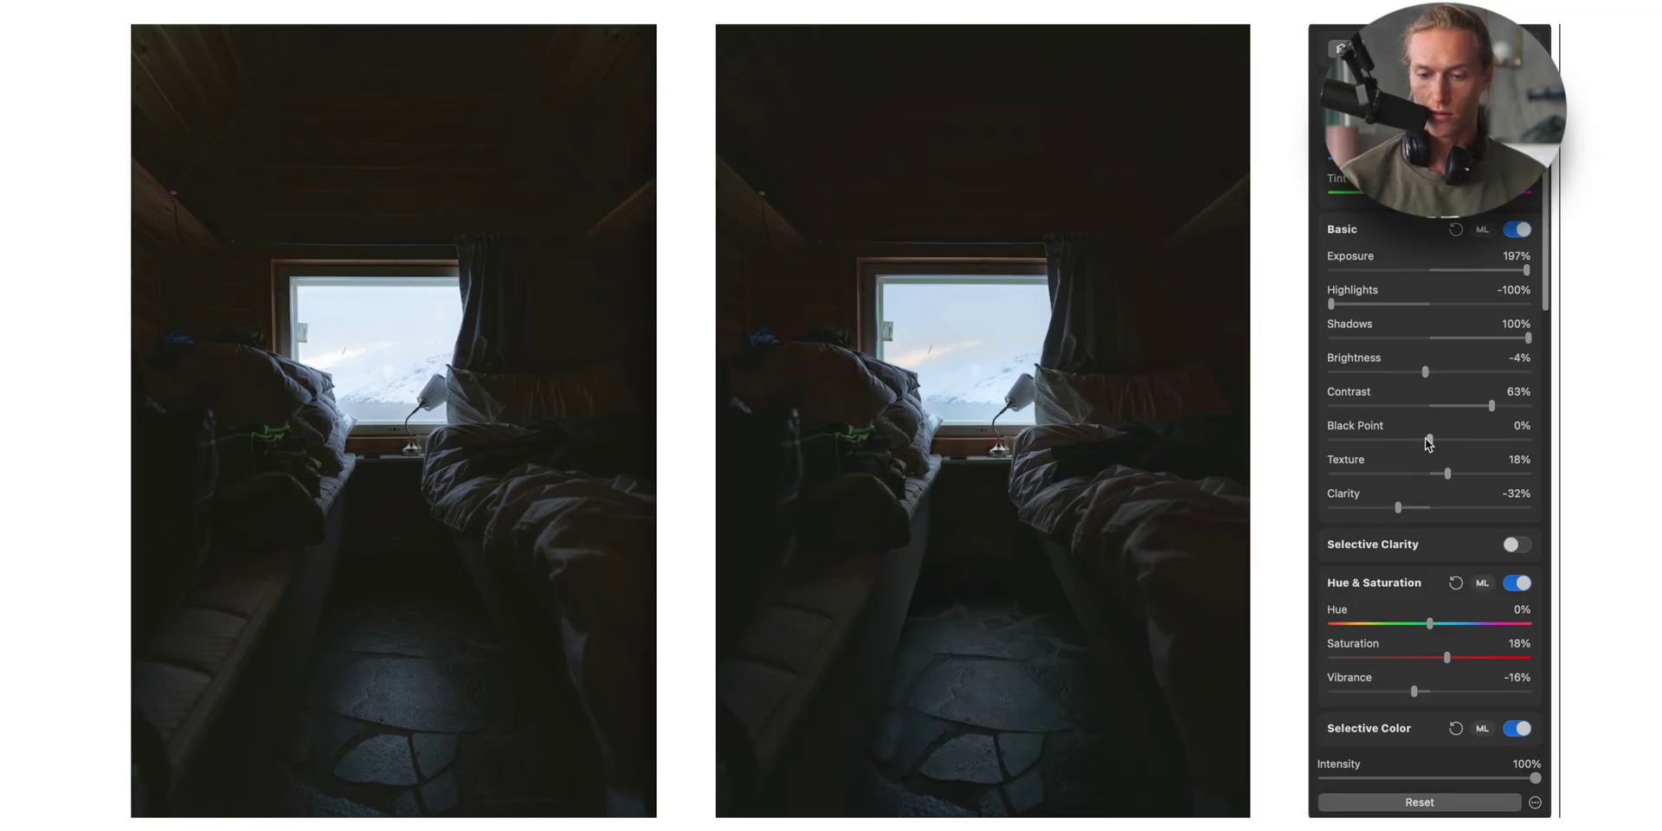
mouse_move(1427, 437)
left_mouse_down()
mouse_move(1395, 439)
mouse_move(1427, 435)
left_mouse_up()
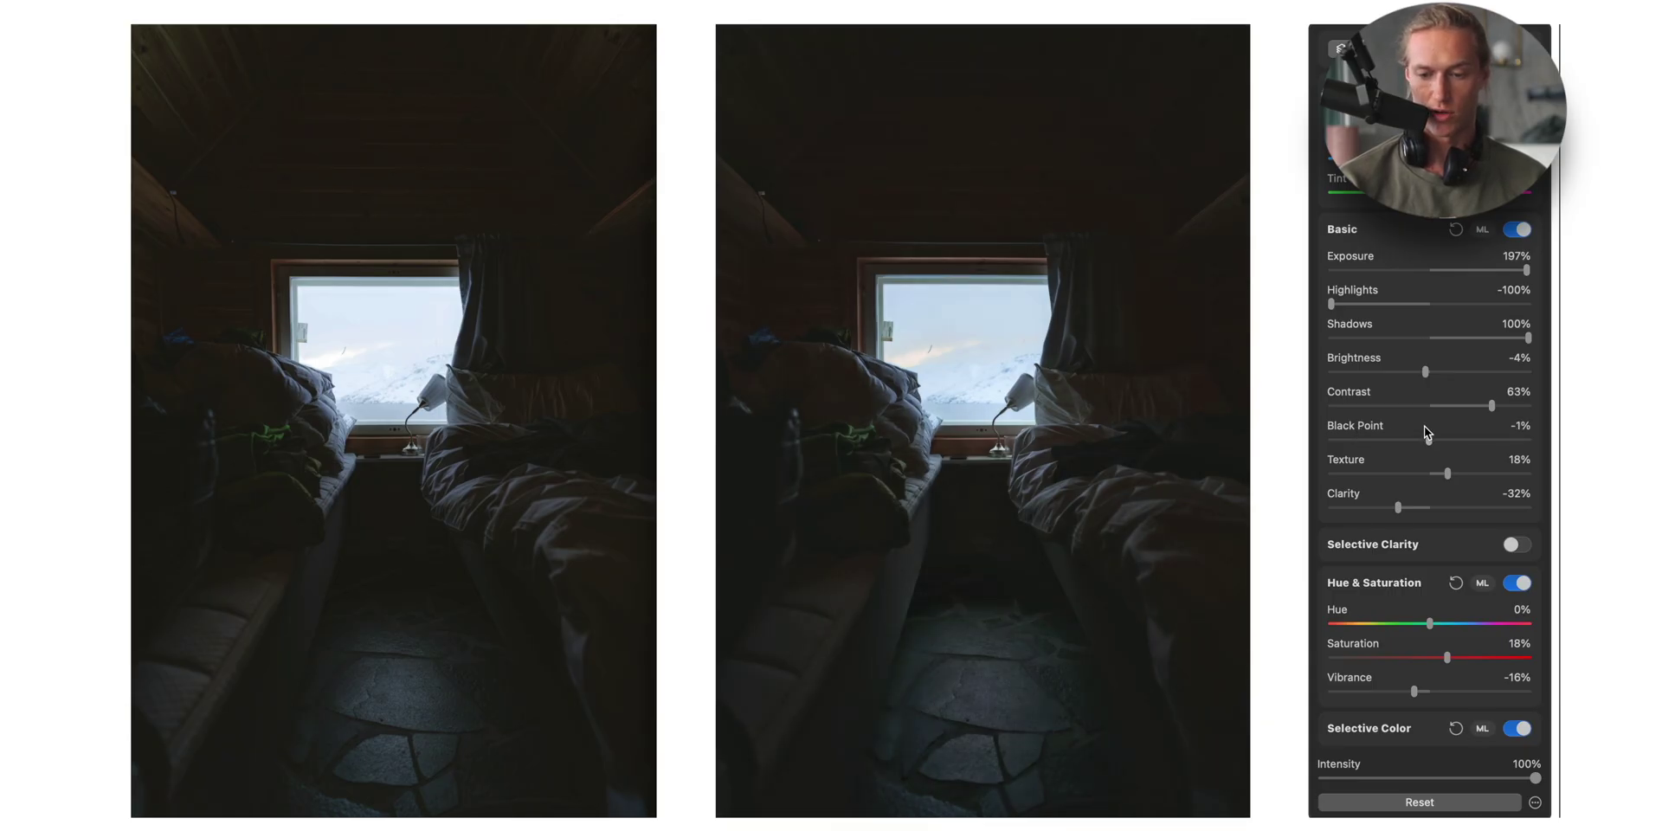
- Lift the upper RGB curve point slightly and pull the lower point down to darken shadows
scroll(1437, 485, "down", 10)
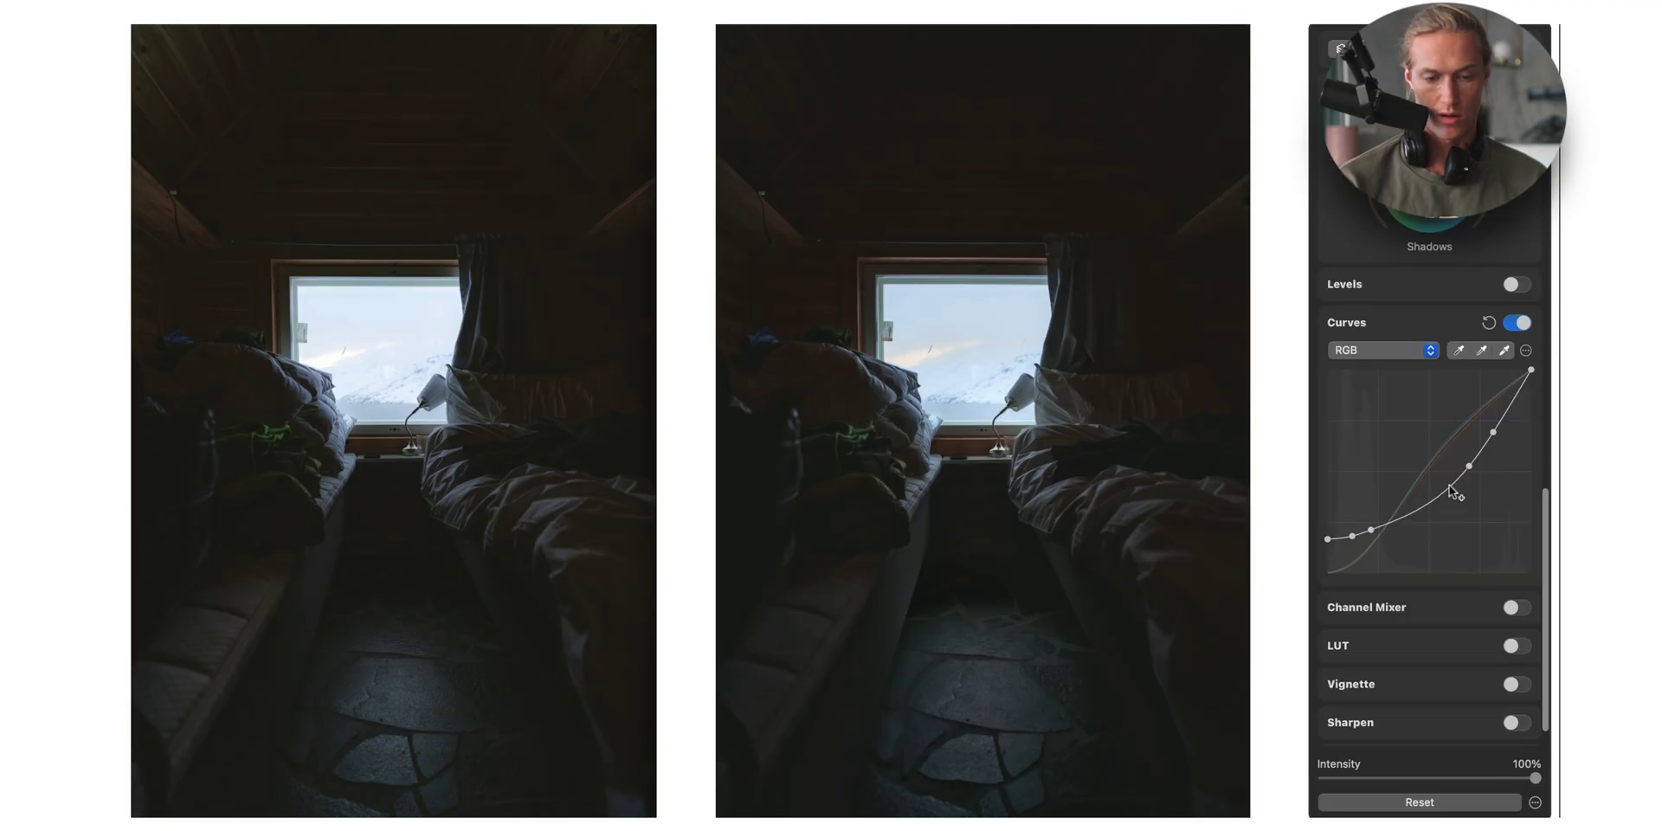
mouse_move(1470, 468)
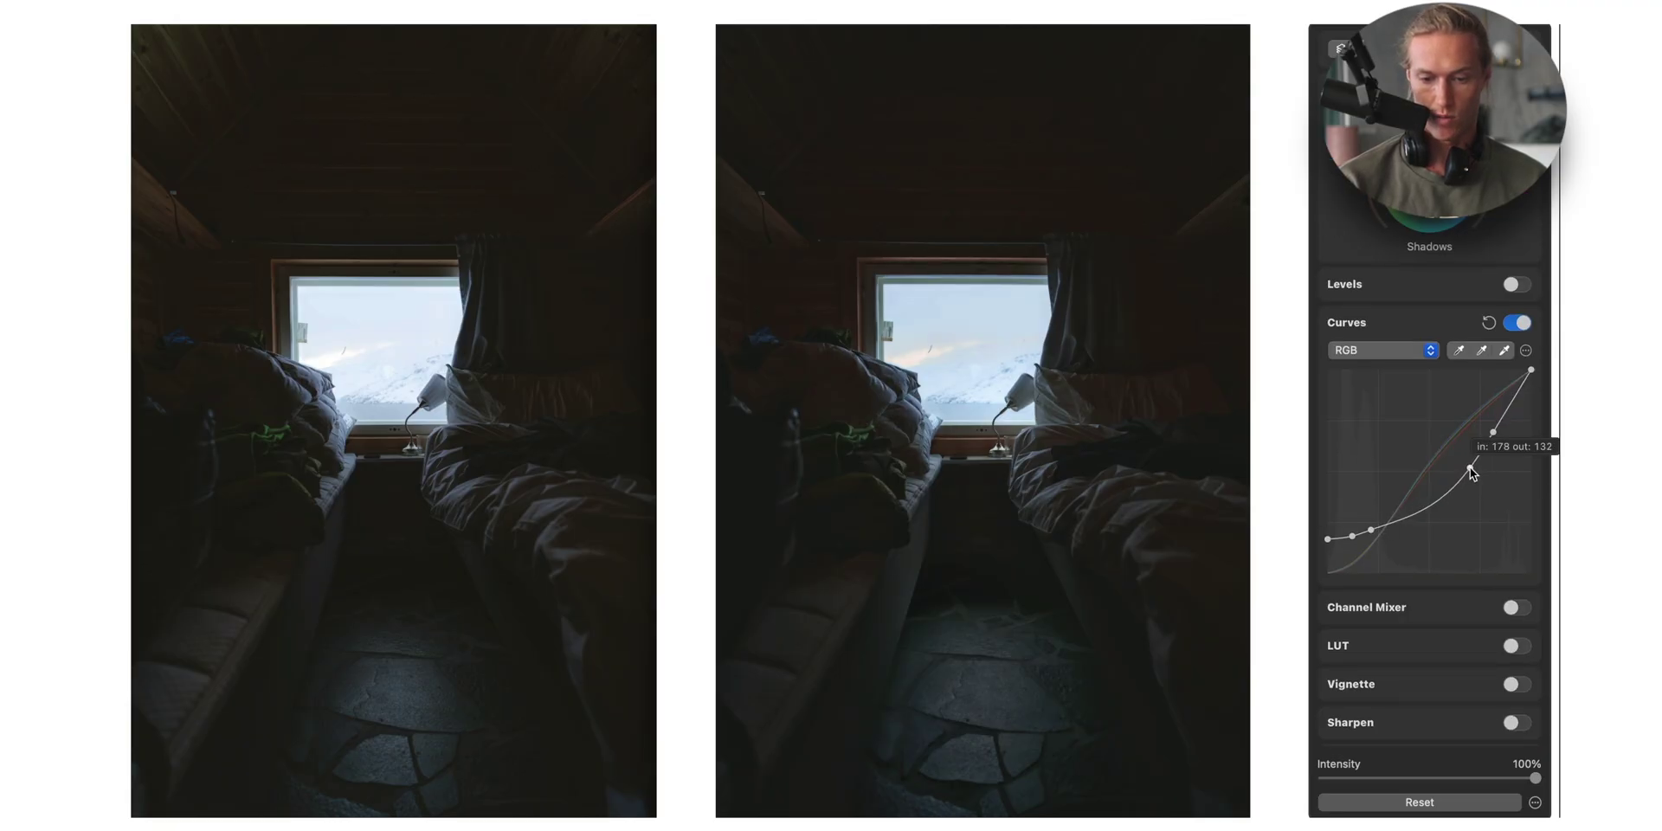
left_click_drag(1472, 470, 1470, 469)
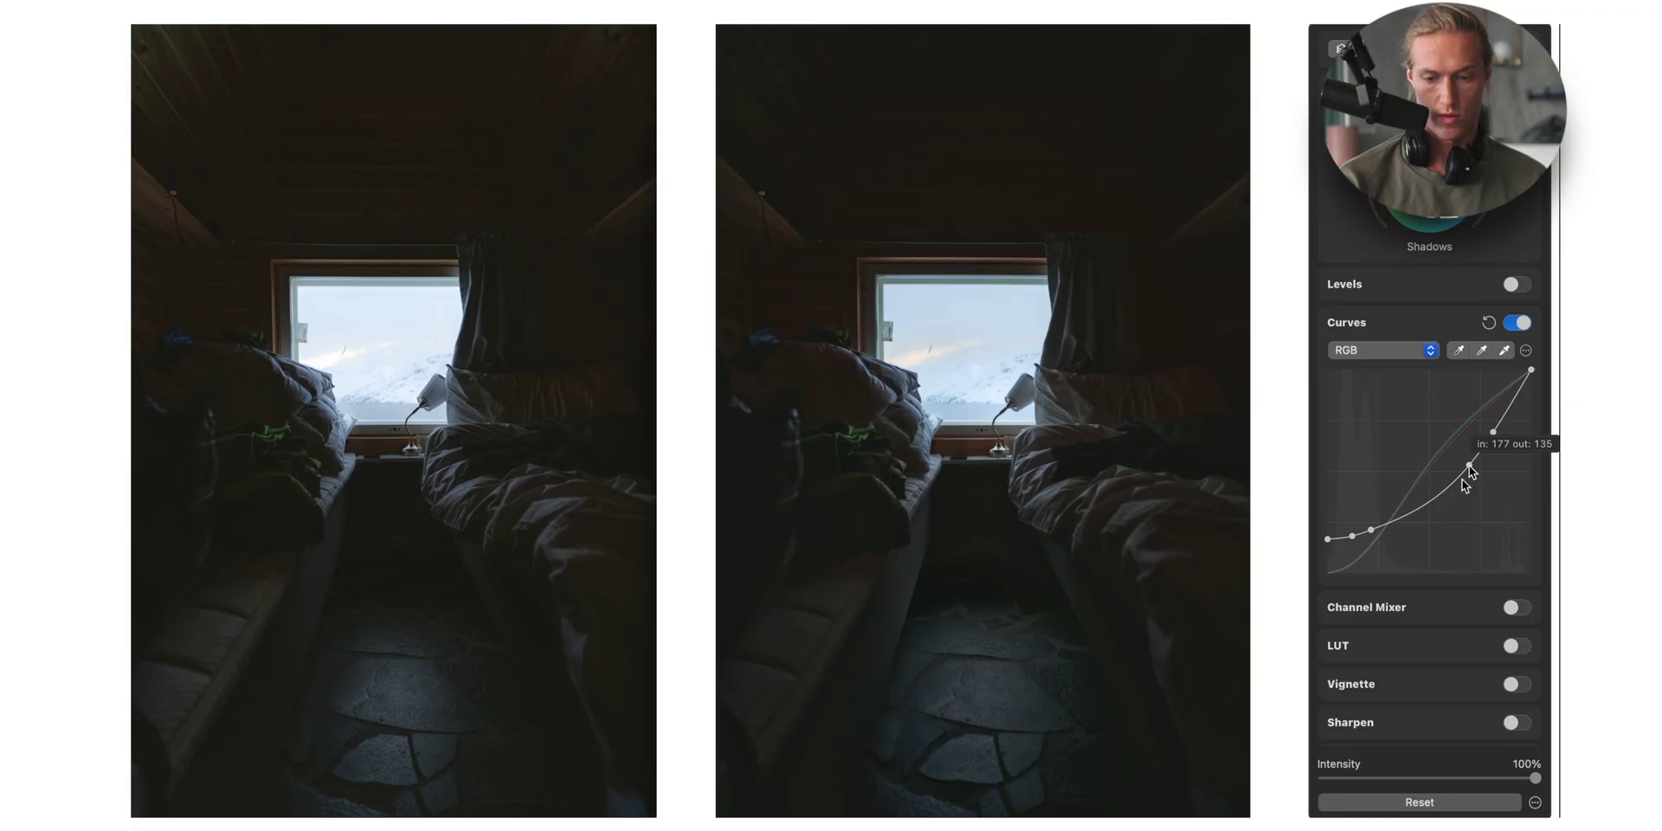
mouse_move(1371, 527)
left_click_drag(1372, 533, 1375, 534)
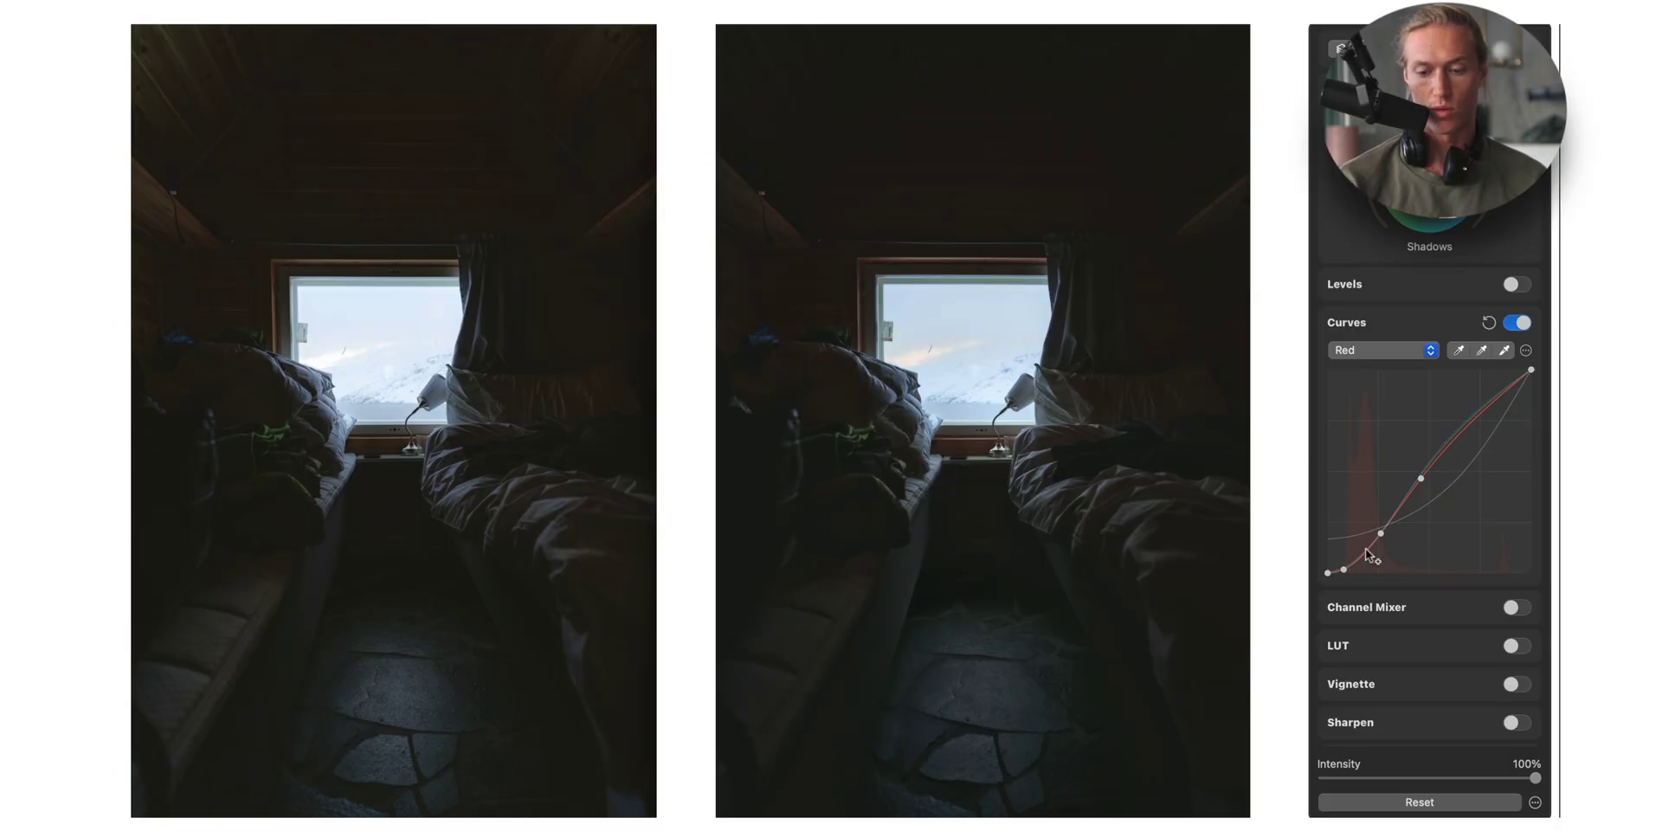
- Switch the curve channel to Blue to inspect its curve
left_click(1383, 350)
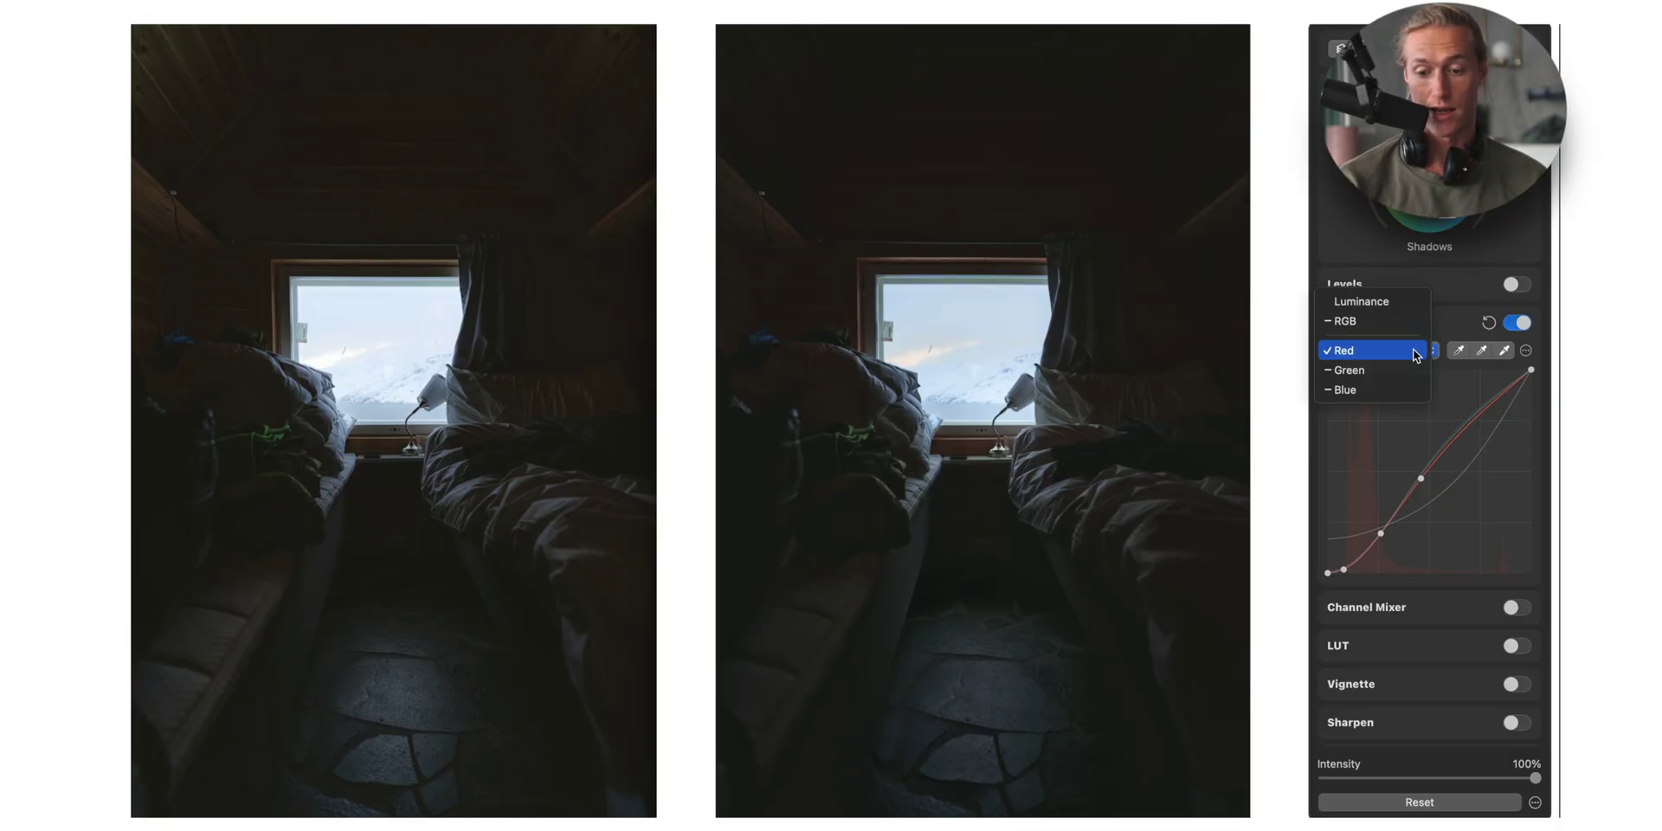
left_click(1384, 385)
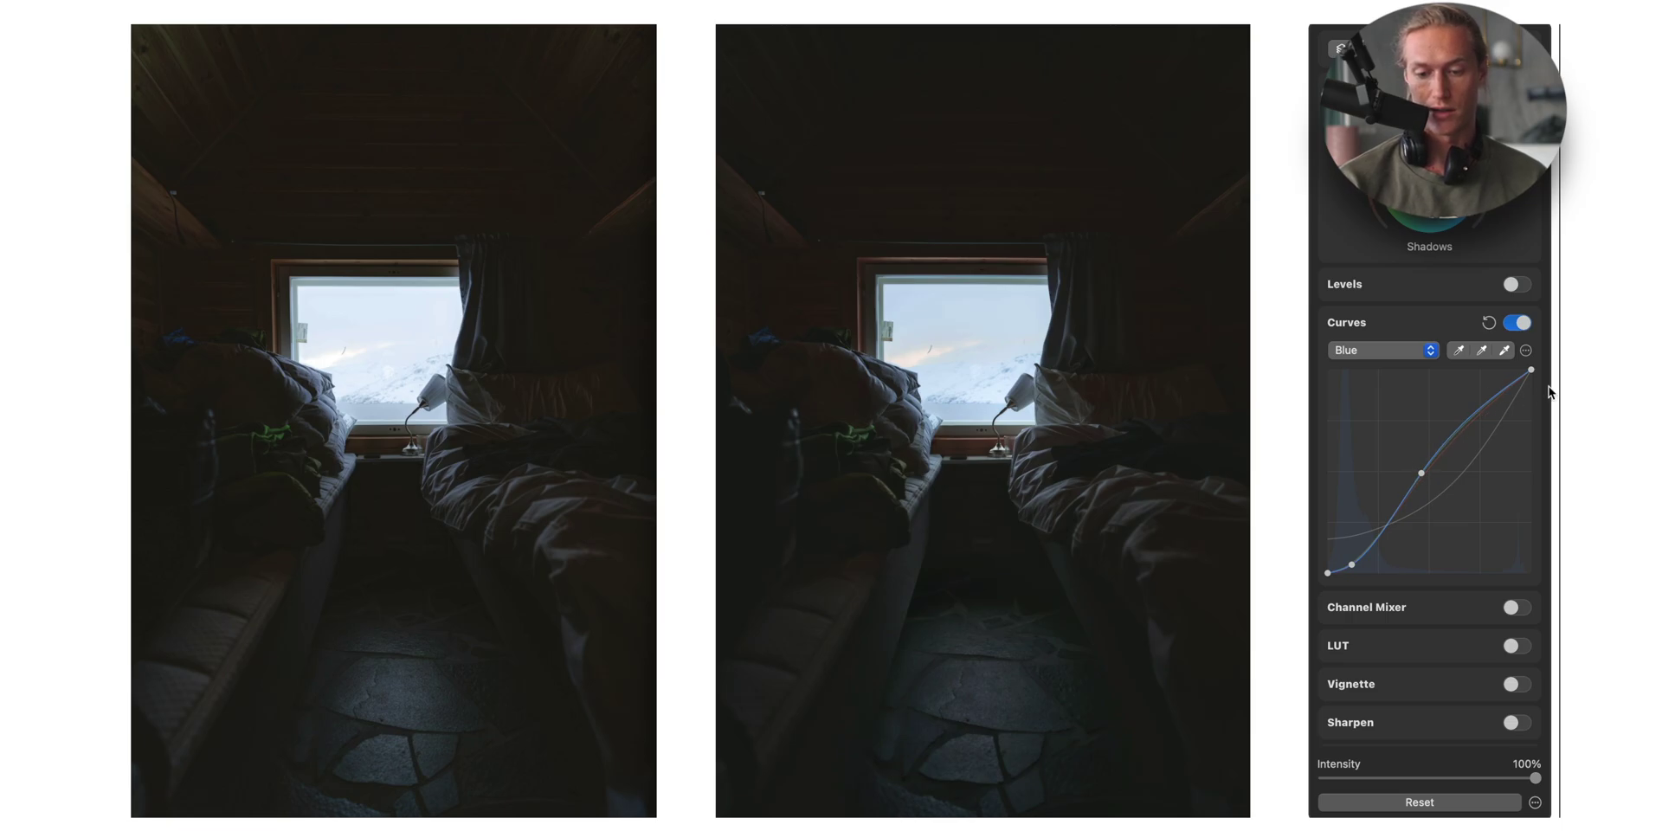
scroll(1420, 502, "up", 10)
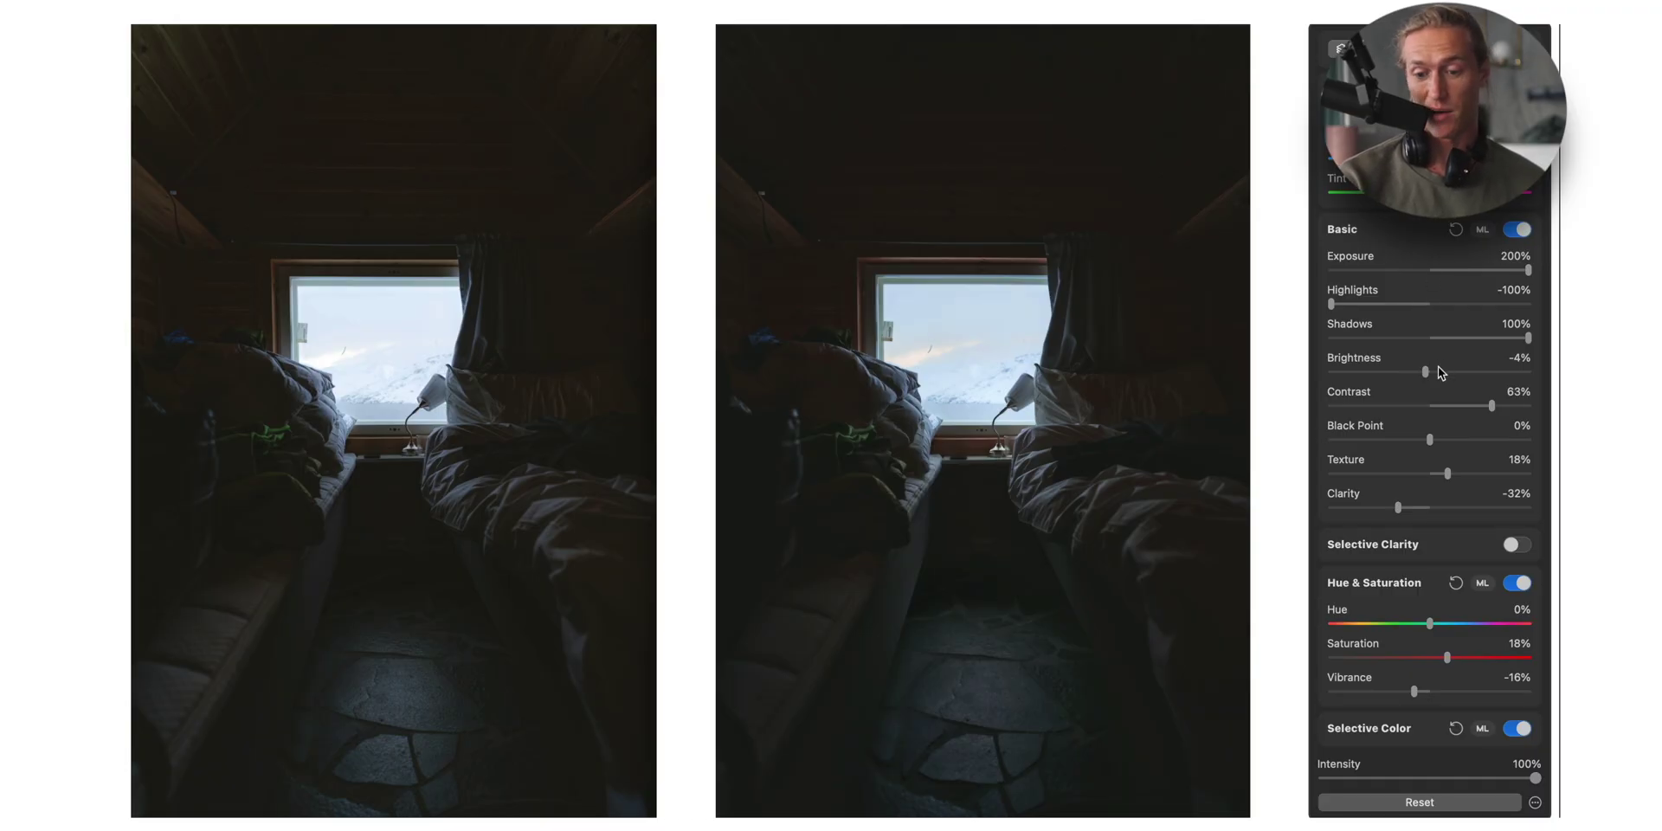
- Lower Black Point to -8%, then add a Radial Gradient layer with Exposure about 71%
left_click_drag(1429, 440, 1421, 442)
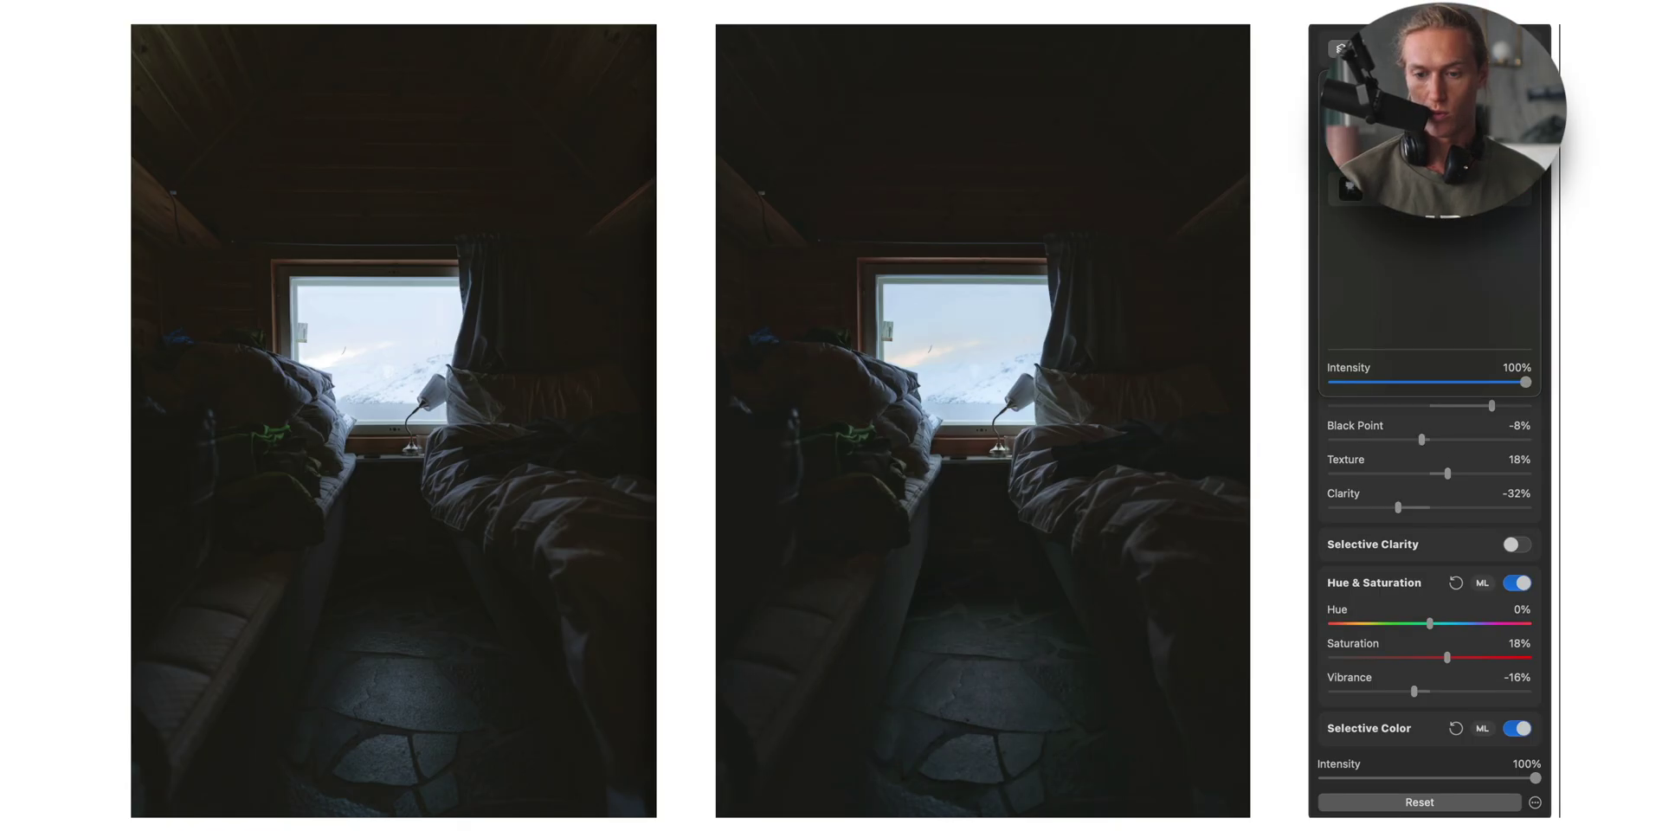
left_click(1389, 118)
left_click(1388, 154)
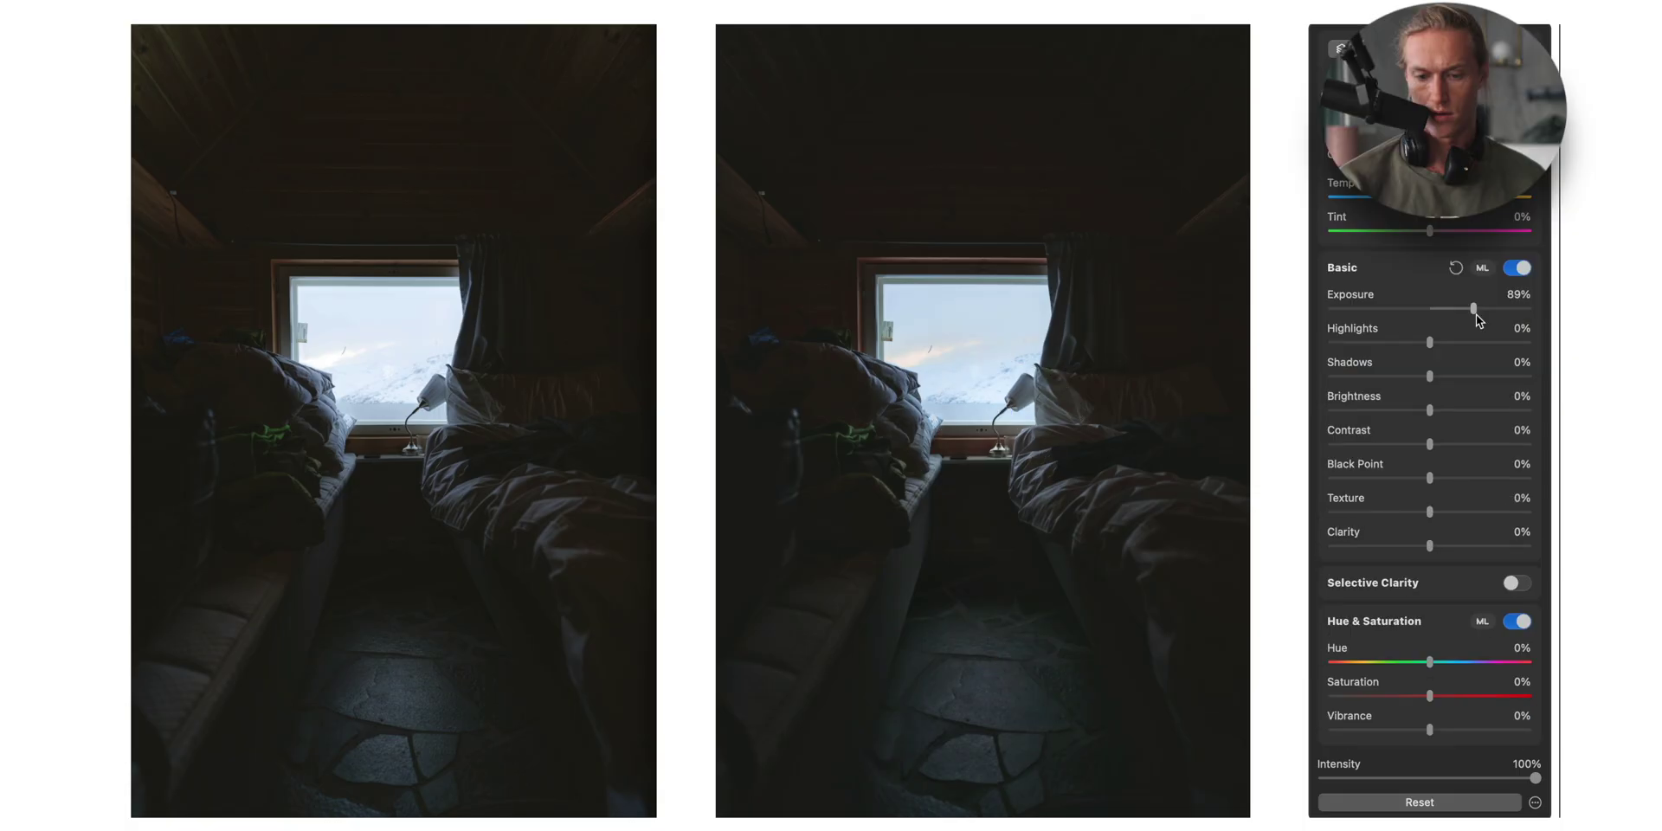
left_click_drag(1434, 312, 1463, 315)
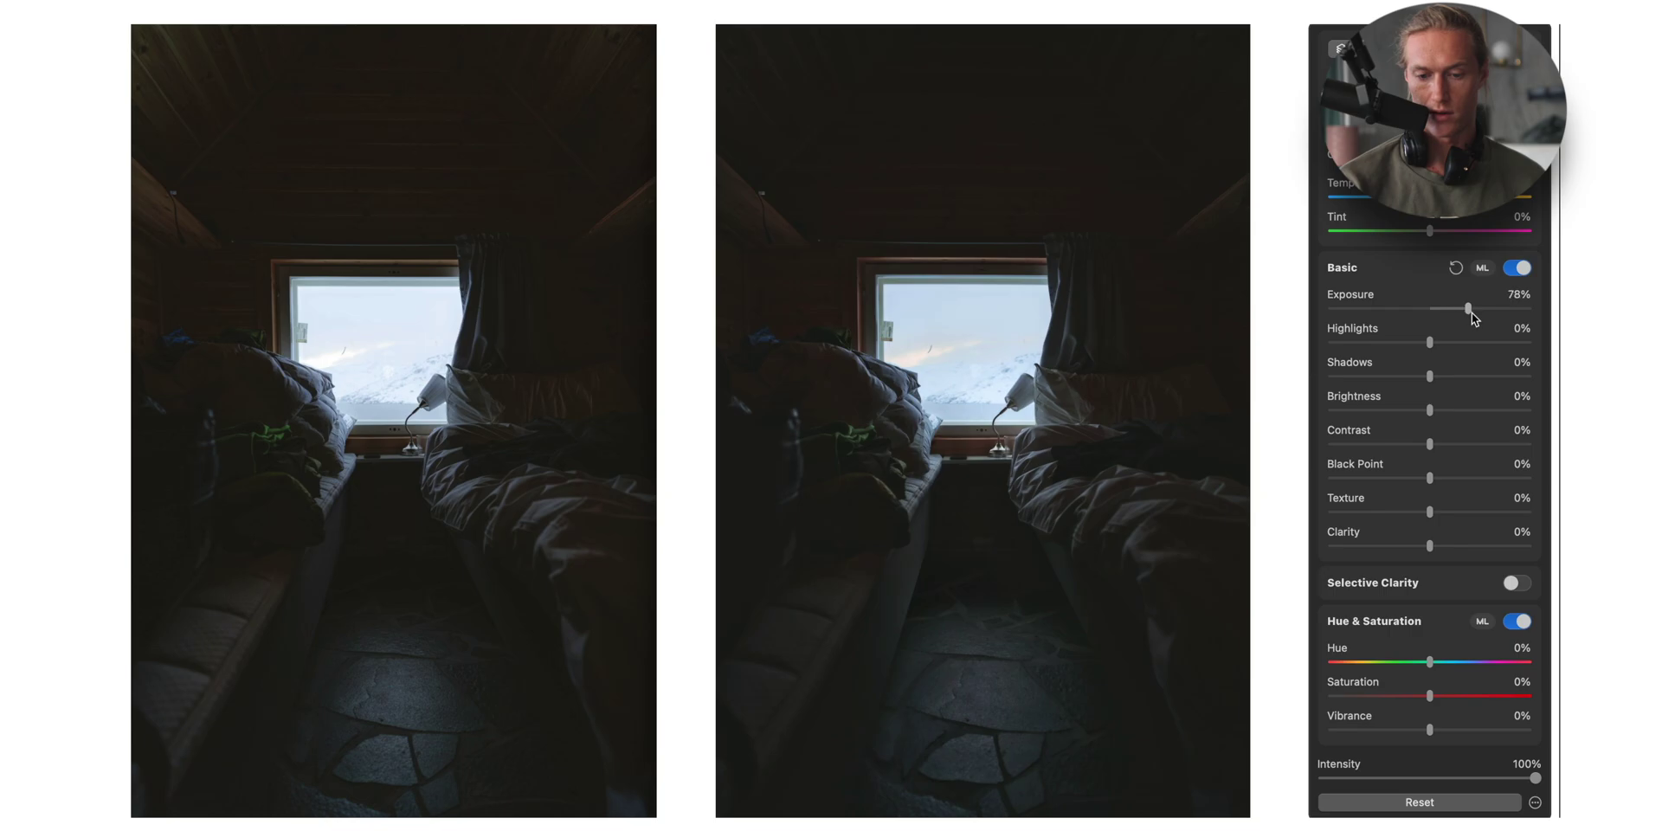